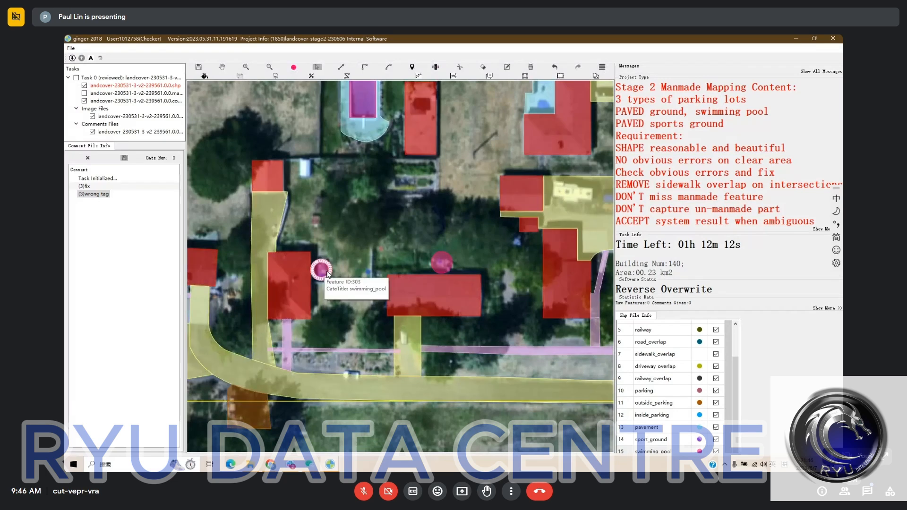
- Delete the two round swimming_pool features behind the houses north of the curved driveway
{"action": "key", "text": "Delete"}
{"action": "left_click_drag", "start_coordinate": [415, 237], "coordinate": [302, 267]}
{"action": "key", "text": "Delete"}
{"action": "key", "text": "space"}
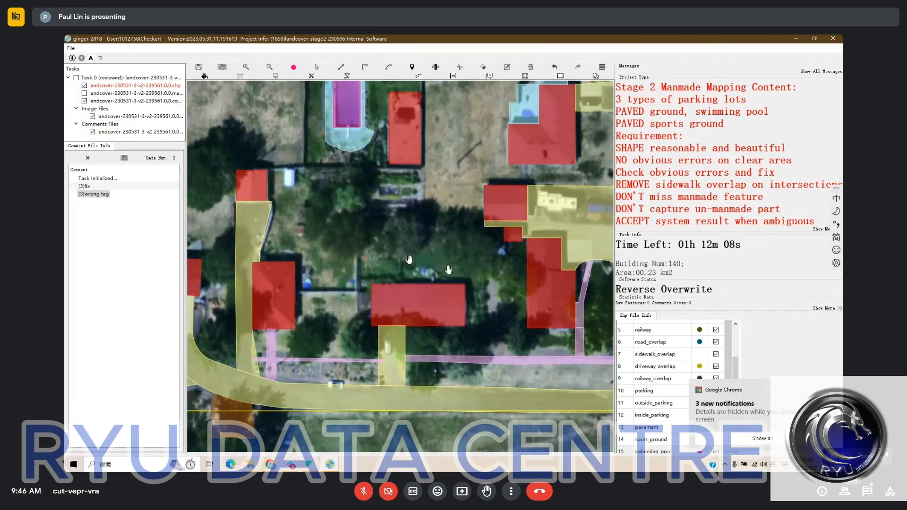
- Compare the mapped features with the bare satellite imagery across the residential block around the rectangular swimming pool
{"action": "scroll", "coordinate": [410, 260], "scroll_direction": "down", "scroll_amount": 1}
{"action": "left_click_drag", "start_coordinate": [404, 243], "coordinate": [423, 401]}
{"action": "key", "text": "space"}
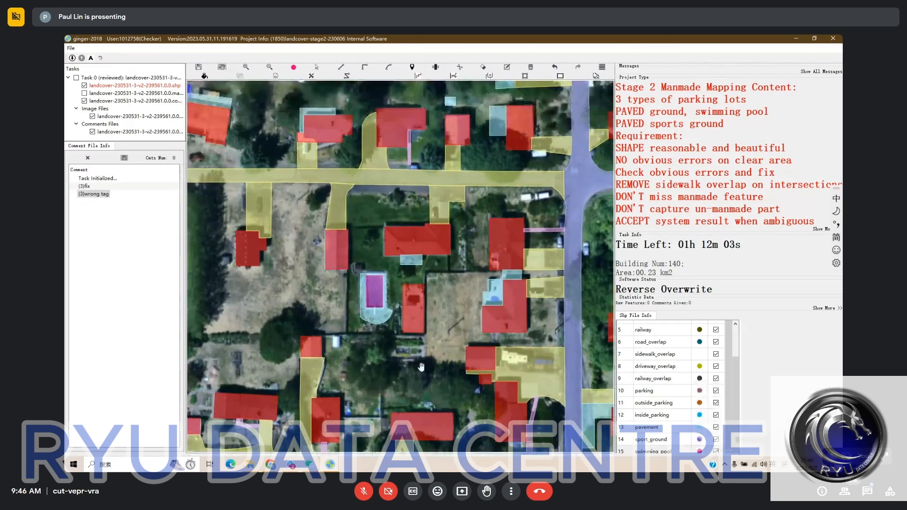
{"action": "scroll", "coordinate": [421, 363], "scroll_direction": "down", "scroll_amount": 1}
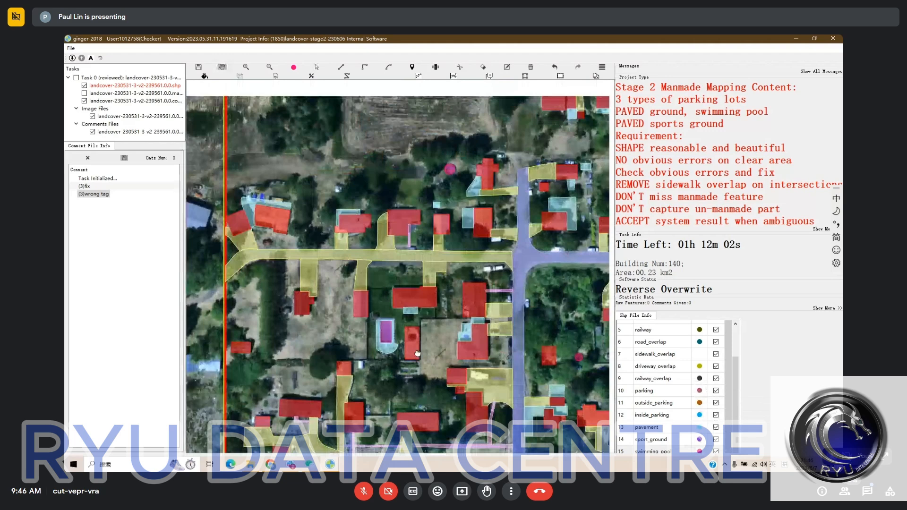
{"action": "scroll", "coordinate": [465, 159], "scroll_direction": "up", "scroll_amount": 1}
{"action": "left_click_drag", "start_coordinate": [434, 255], "coordinate": [416, 82]}
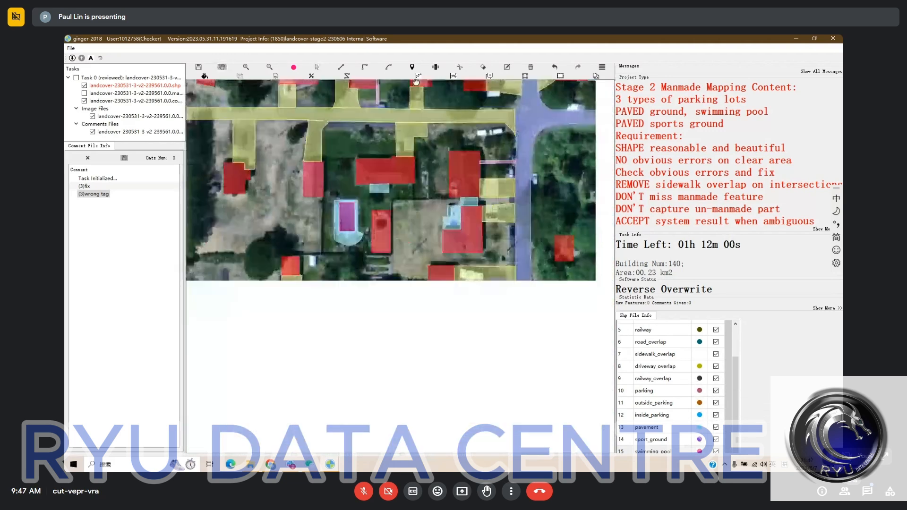
{"action": "key", "text": "space"}
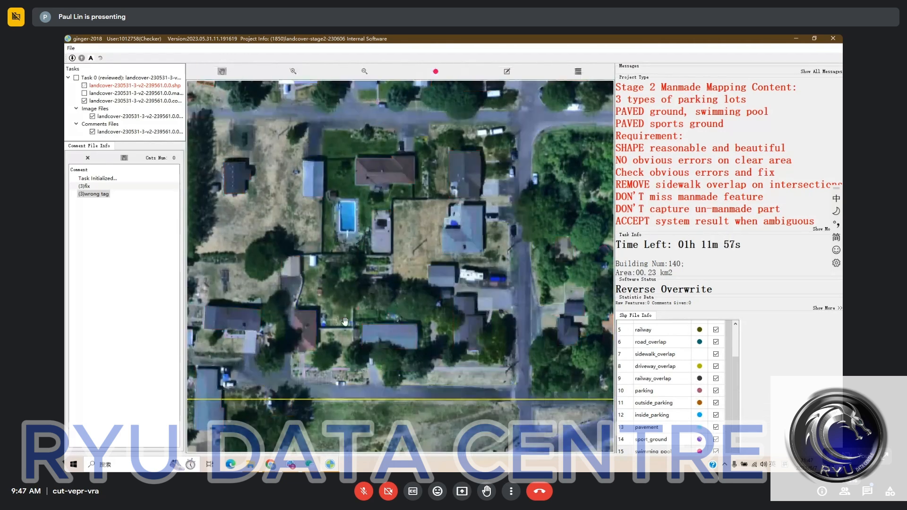
{"action": "key", "text": "space"}
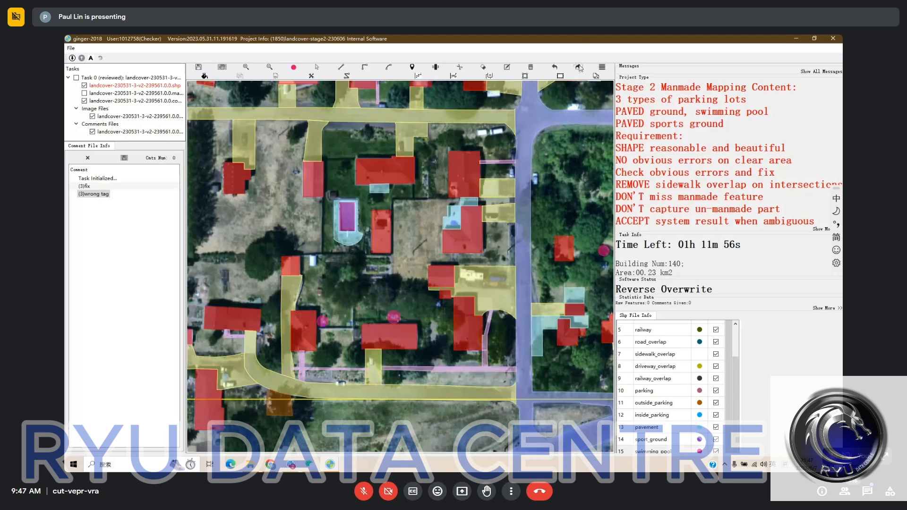
{"action": "scroll", "coordinate": [415, 268], "scroll_direction": "down", "scroll_amount": 2}
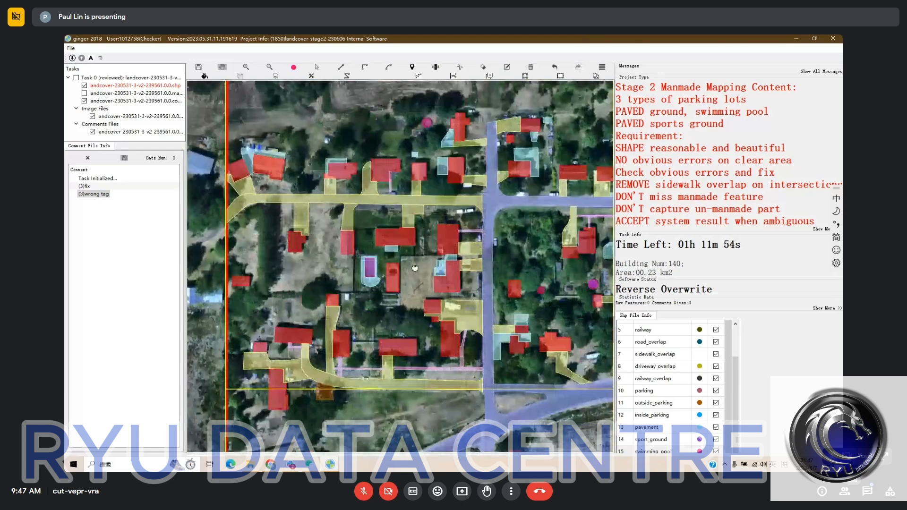
{"action": "key", "text": "space"}
{"action": "left_click_drag", "start_coordinate": [414, 267], "coordinate": [418, 307]}
{"action": "key", "text": "space"}
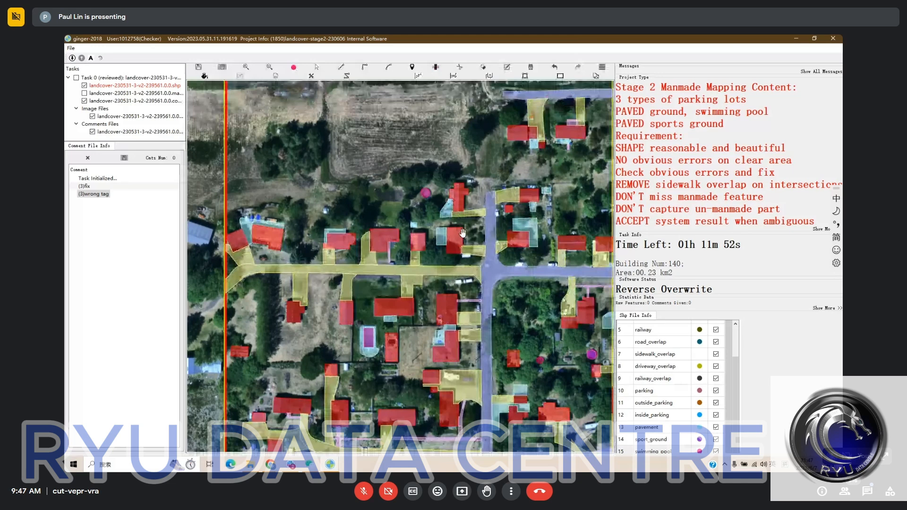
{"action": "key", "text": "space"}
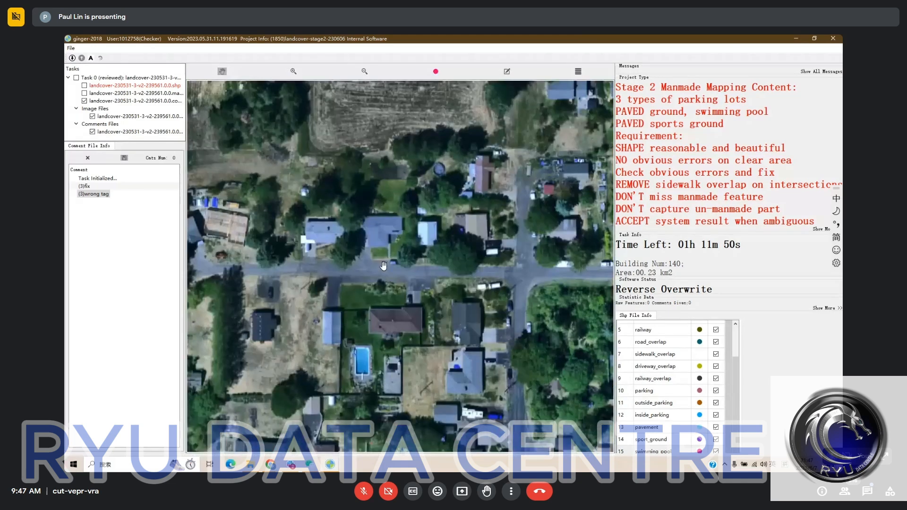
{"action": "key", "text": "space"}
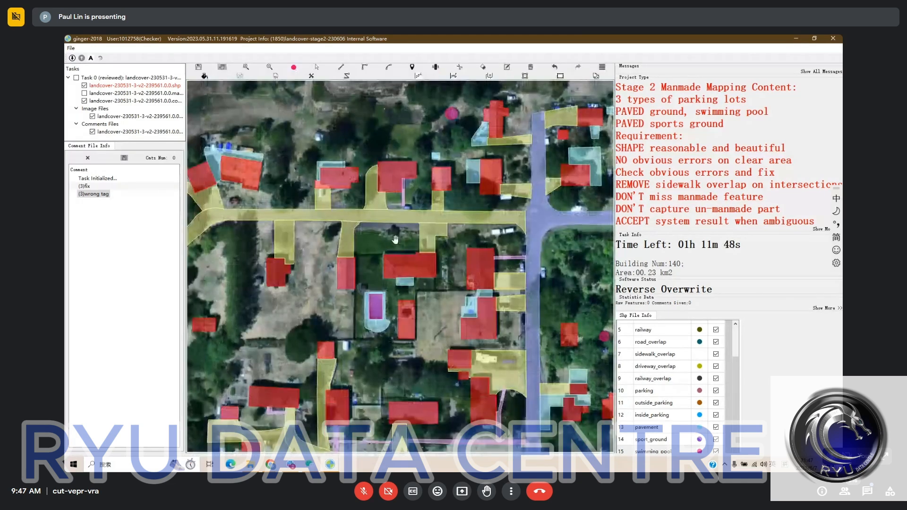
- Add the missed paved strip between the two driveways along the road's south edge as a pavement feature
{"action": "key", "text": "space"}
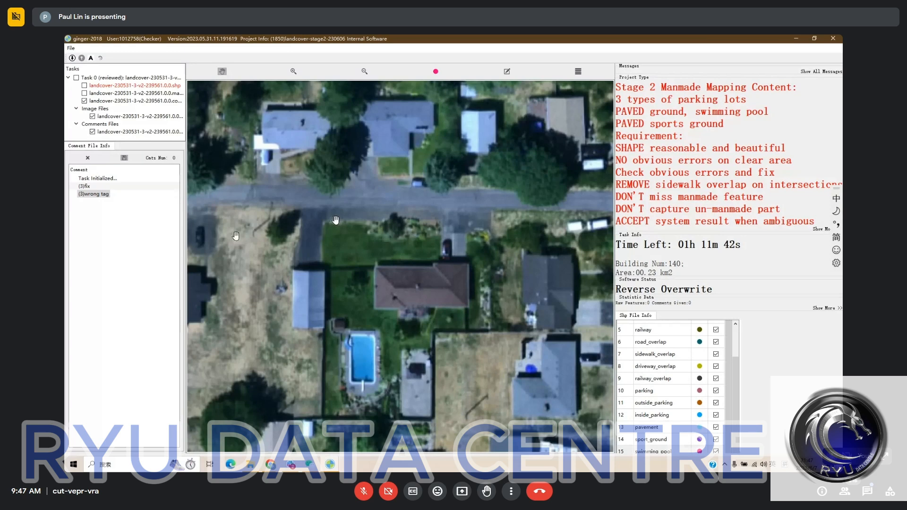
{"action": "key", "text": "space"}
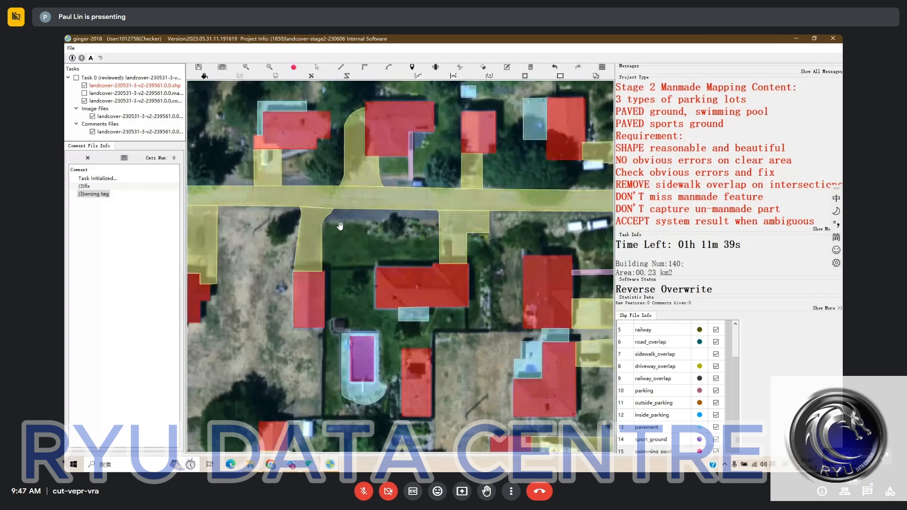
{"action": "key", "text": "space"}
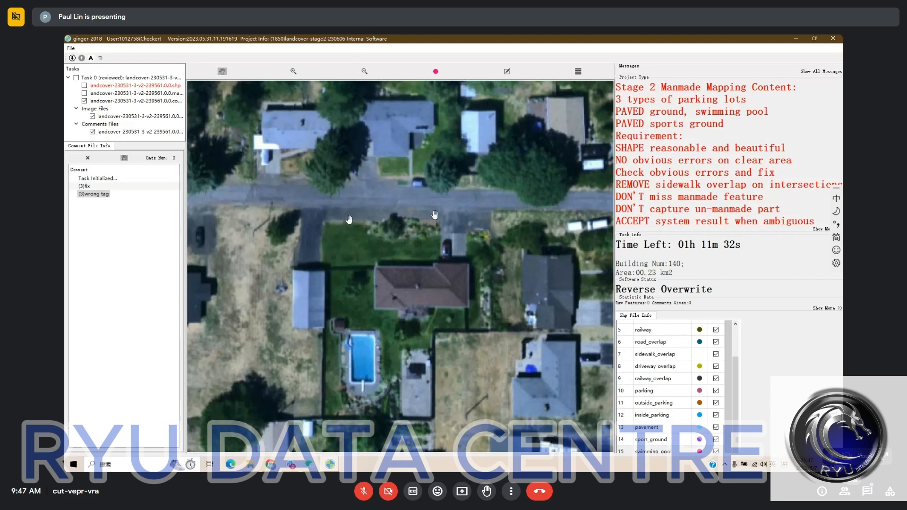
{"action": "key", "text": "space"}
{"action": "key", "text": "d"}
{"action": "left_click", "coordinate": [321, 221]}
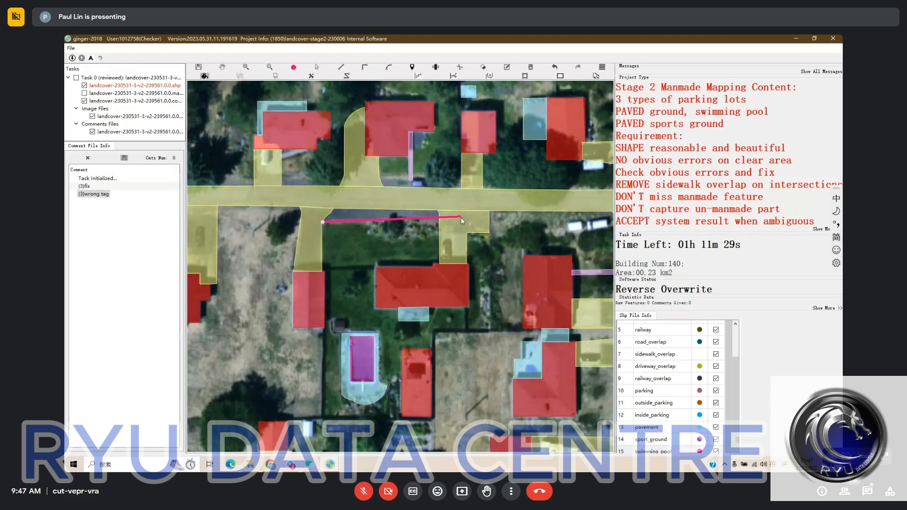
{"action": "double_click", "coordinate": [460, 218]}
{"action": "left_click", "coordinate": [359, 218]}
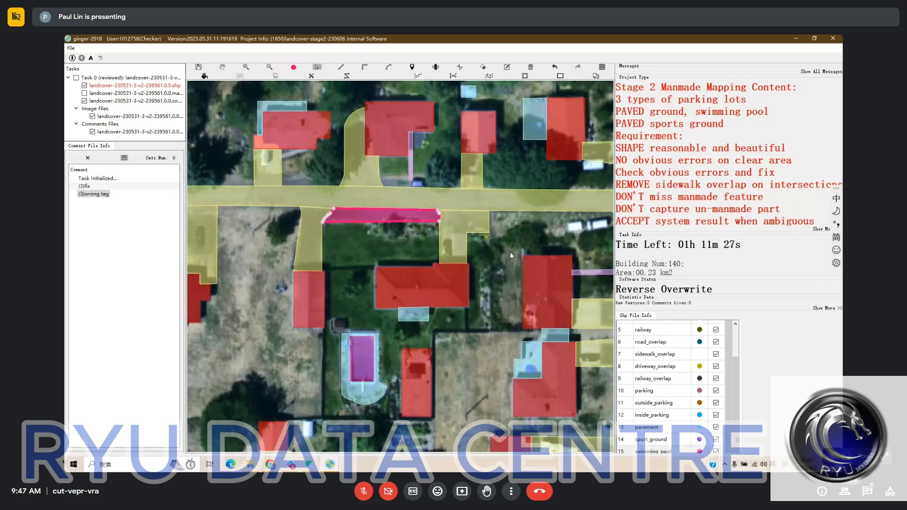
{"action": "key", "text": "p"}
{"action": "key", "text": "h"}
- Check the blocks east of the road intersection for missed or wrongly mapped manmade features
{"action": "scroll", "coordinate": [329, 225], "scroll_direction": "down", "scroll_amount": 1}
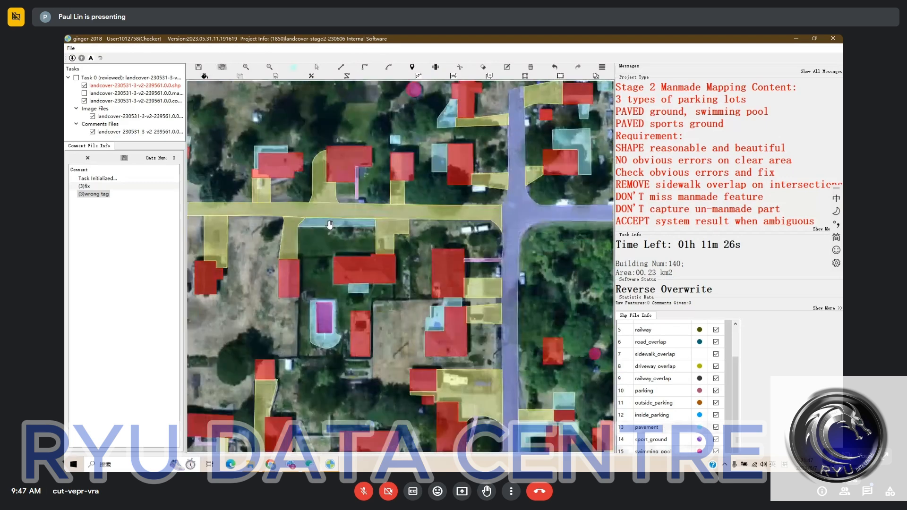
{"action": "key", "text": "space"}
{"action": "left_click_drag", "start_coordinate": [492, 352], "coordinate": [458, 376]}
{"action": "key", "text": "space"}
{"action": "scroll", "coordinate": [399, 237], "scroll_direction": "down", "scroll_amount": 2}
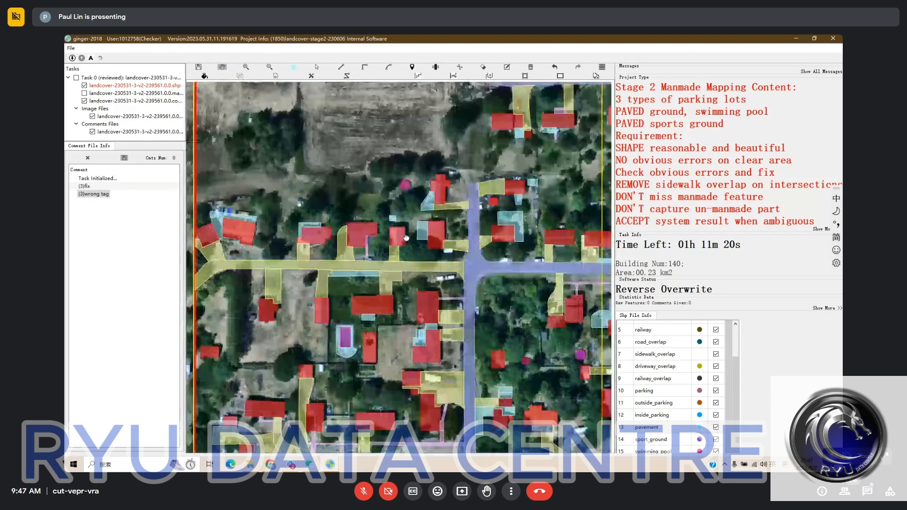
{"action": "left_click_drag", "start_coordinate": [480, 192], "coordinate": [330, 244]}
{"action": "key", "text": "space"}
{"action": "key", "text": "space"}
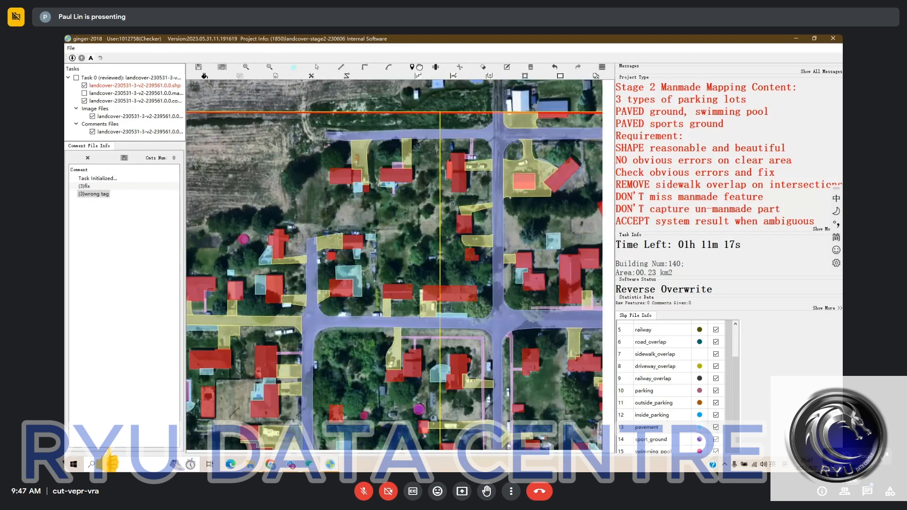
{"action": "left_click_drag", "start_coordinate": [464, 284], "coordinate": [412, 152]}
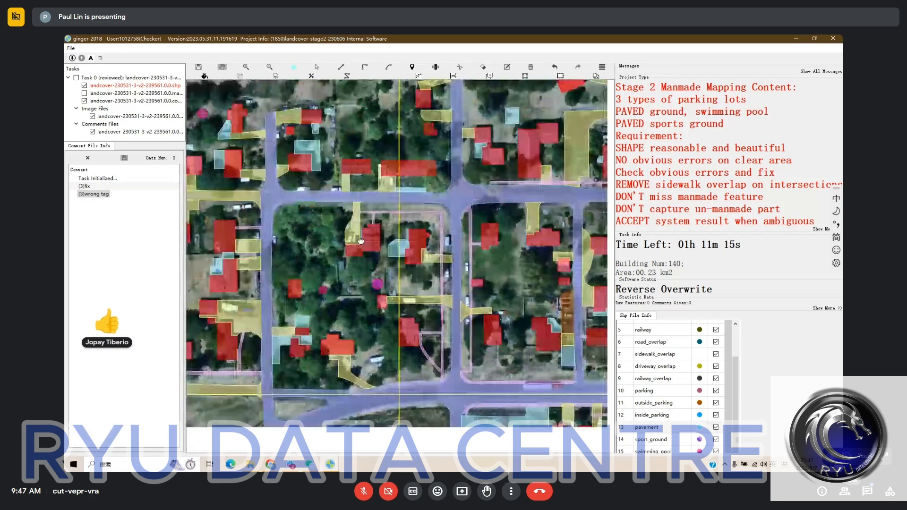
{"action": "key", "text": "space"}
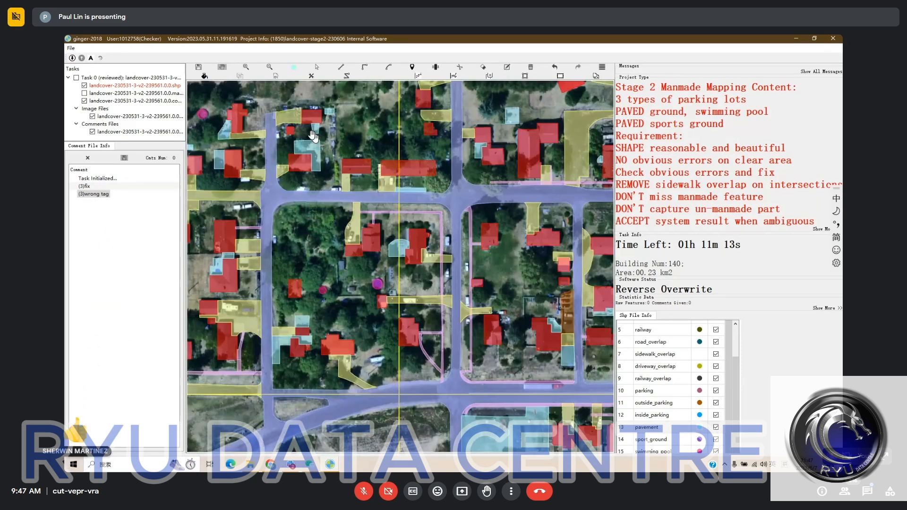
{"action": "scroll", "coordinate": [321, 134], "scroll_direction": "up", "scroll_amount": 1}
{"action": "key", "text": "space"}
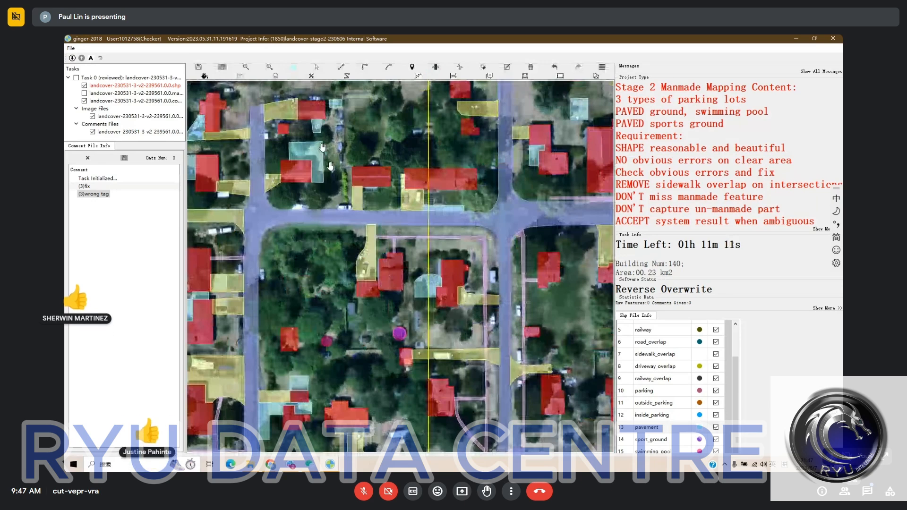
- Compare the L-shaped pavement and nearby houses north of the east-west road with the bare satellite imagery
{"action": "key", "text": "space"}
{"action": "left_click_drag", "start_coordinate": [339, 126], "coordinate": [342, 145]}
{"action": "key", "text": "space"}
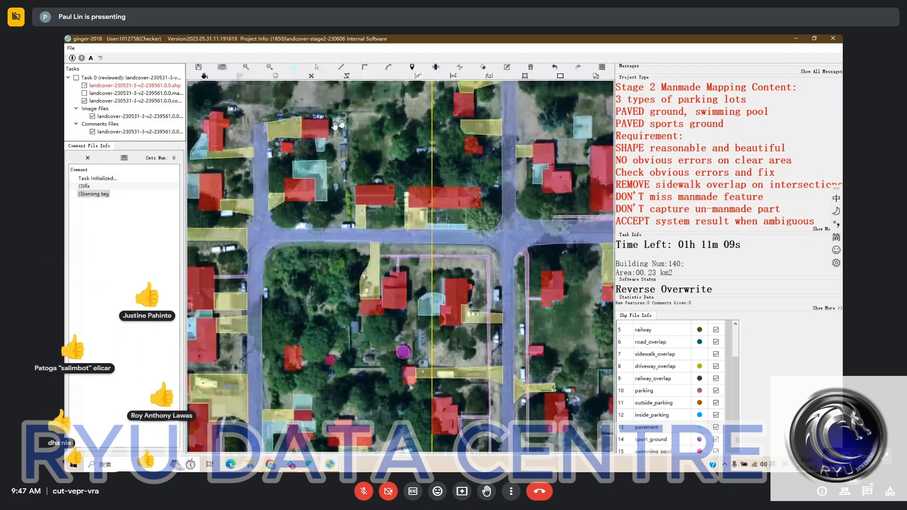
{"action": "key", "text": "space"}
{"action": "key", "text": "space"}
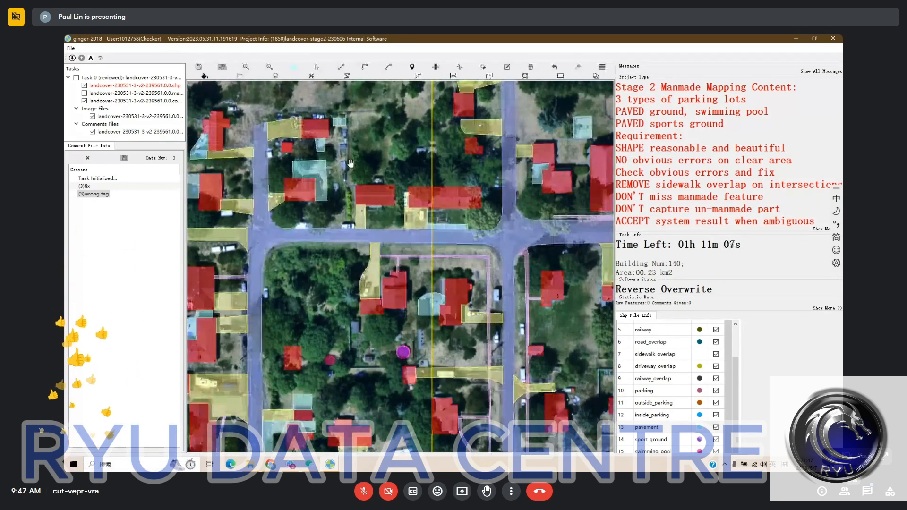
{"action": "key", "text": "space"}
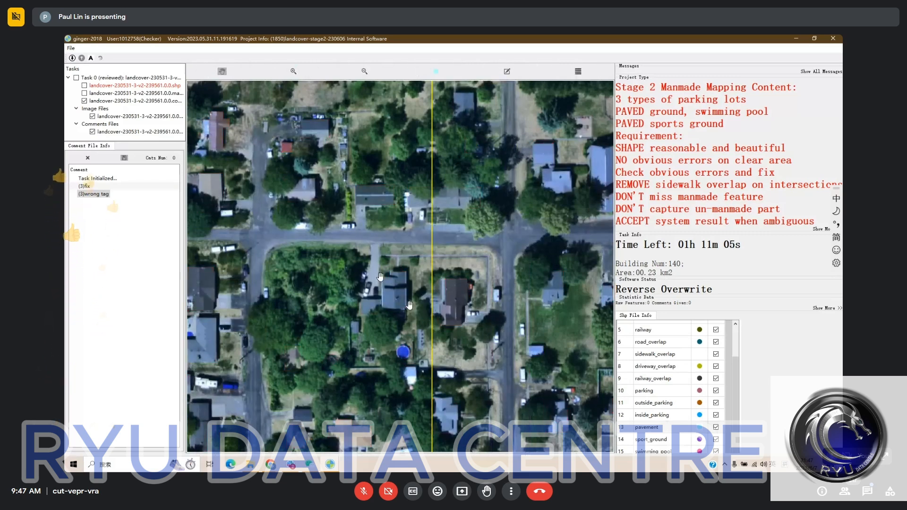
{"action": "key", "text": "space"}
{"action": "left_click_drag", "start_coordinate": [321, 256], "coordinate": [360, 262]}
{"action": "key", "text": "space"}
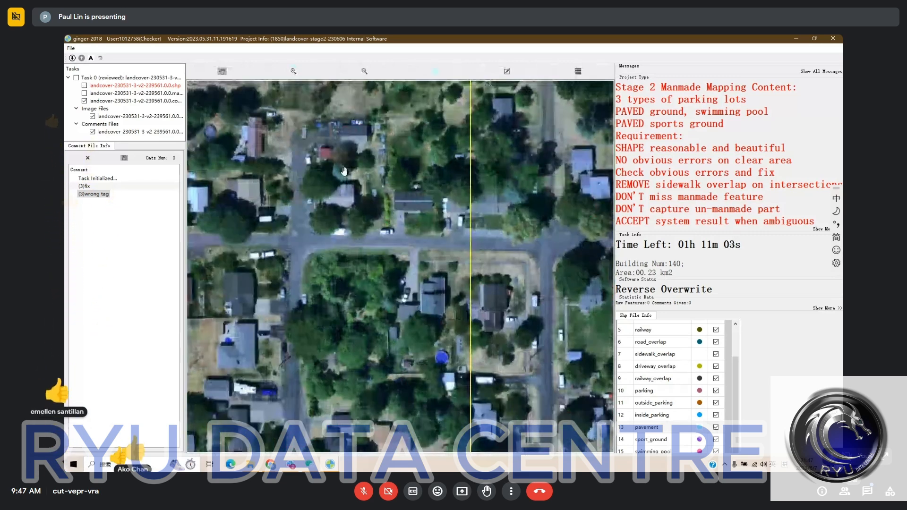
{"action": "key", "text": "space"}
{"action": "left_click_drag", "start_coordinate": [359, 181], "coordinate": [341, 135]}
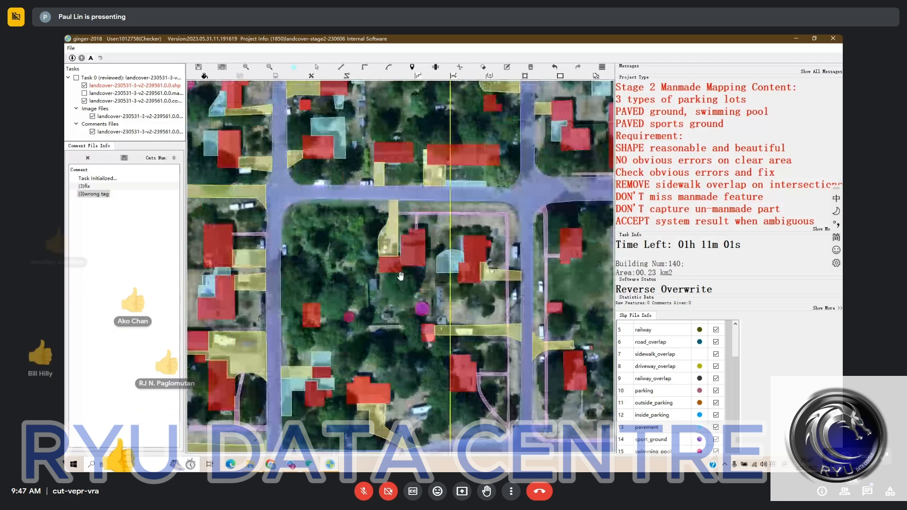
- Compare the mapped pavement, driveway and buildings in the block's southwest corner with the bare satellite imagery
{"action": "left_click_drag", "start_coordinate": [345, 377], "coordinate": [325, 275]}
{"action": "key", "text": "space"}
{"action": "scroll", "coordinate": [324, 275], "scroll_direction": "up", "scroll_amount": 1}
{"action": "key", "text": "space"}
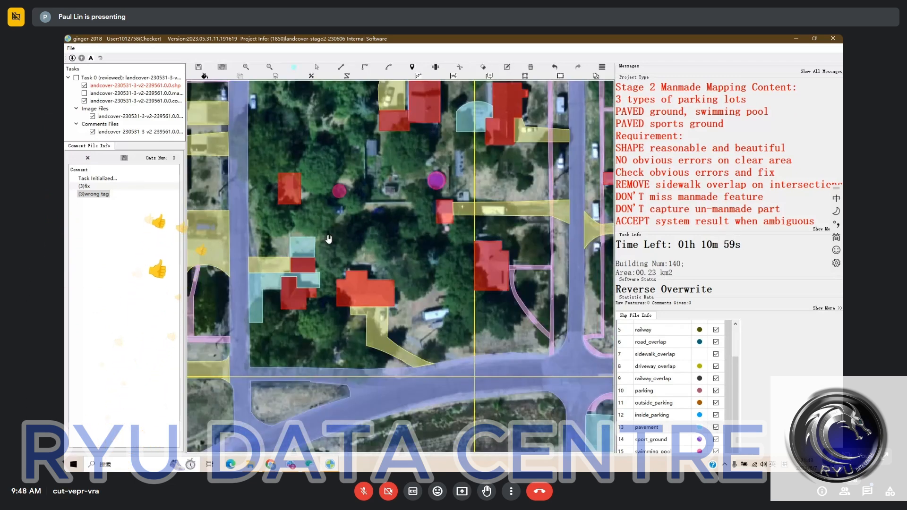
{"action": "key", "text": "space"}
{"action": "left_click_drag", "start_coordinate": [321, 142], "coordinate": [370, 114]}
{"action": "key", "text": "space"}
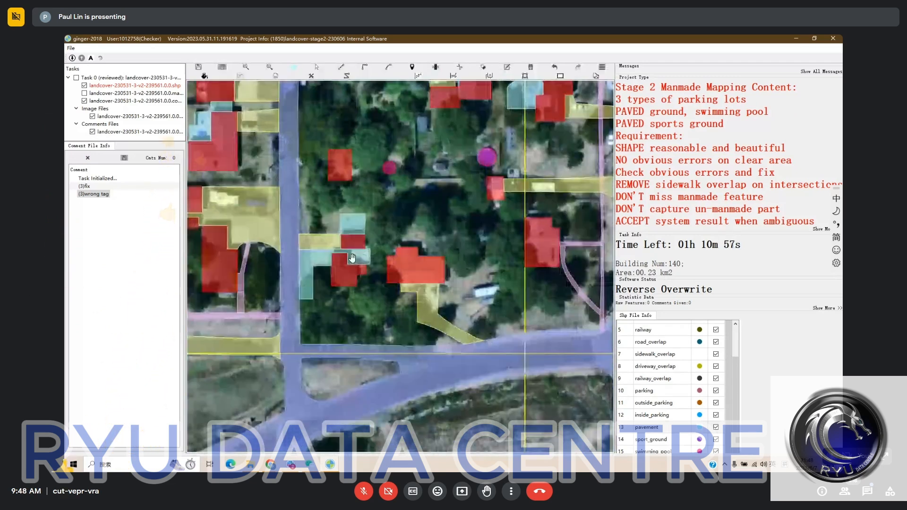
{"action": "left_click_drag", "start_coordinate": [384, 244], "coordinate": [382, 268]}
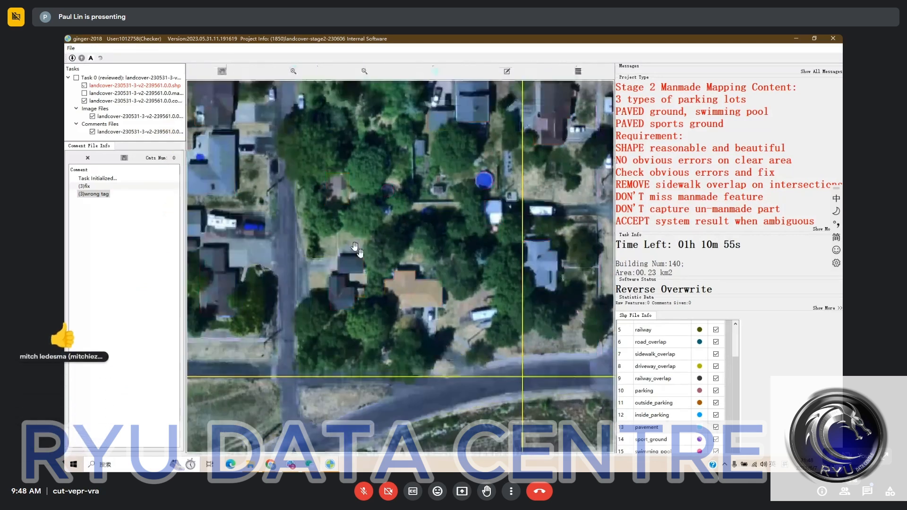
{"action": "key", "text": "space"}
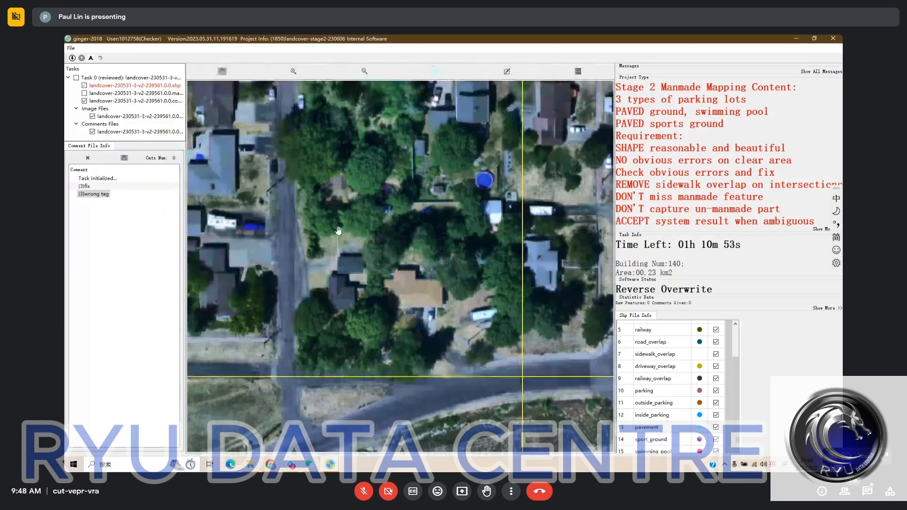
{"action": "key", "text": "space"}
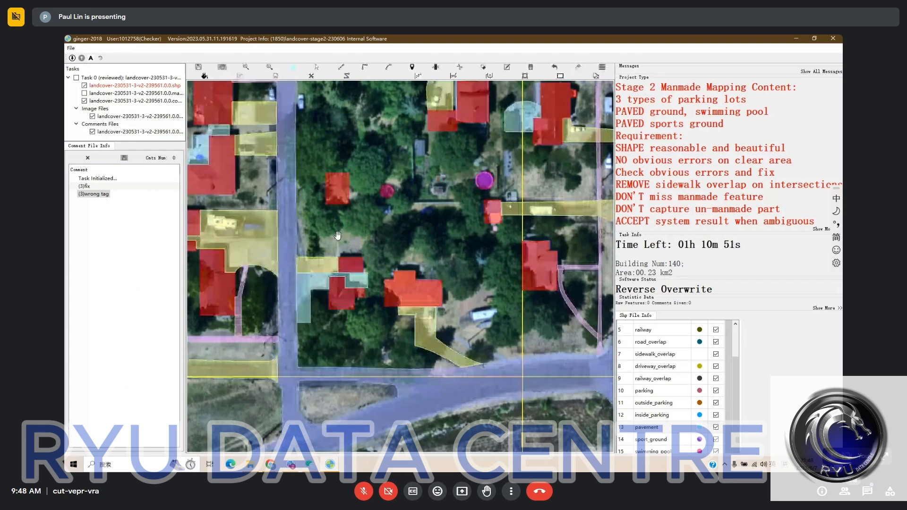
{"action": "key", "text": "space"}
{"action": "key", "text": "space"}
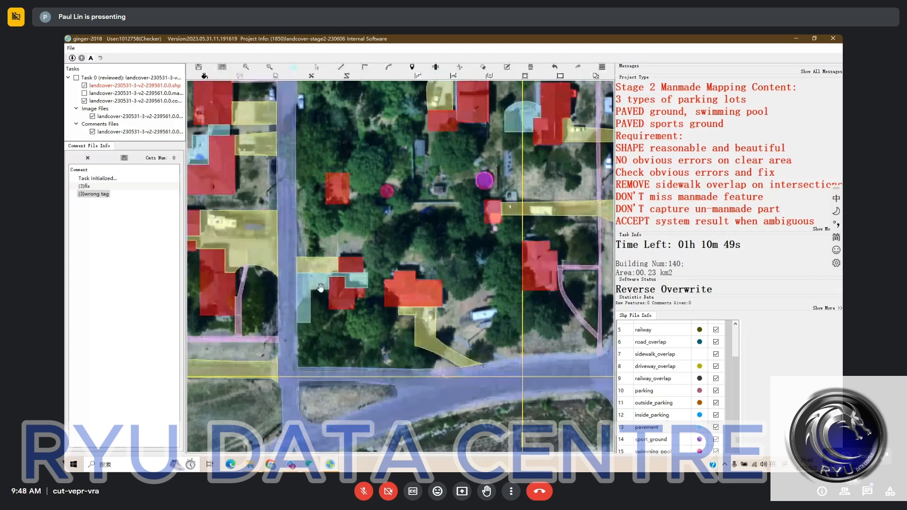
{"action": "key", "text": "space"}
{"action": "key", "text": "space"}
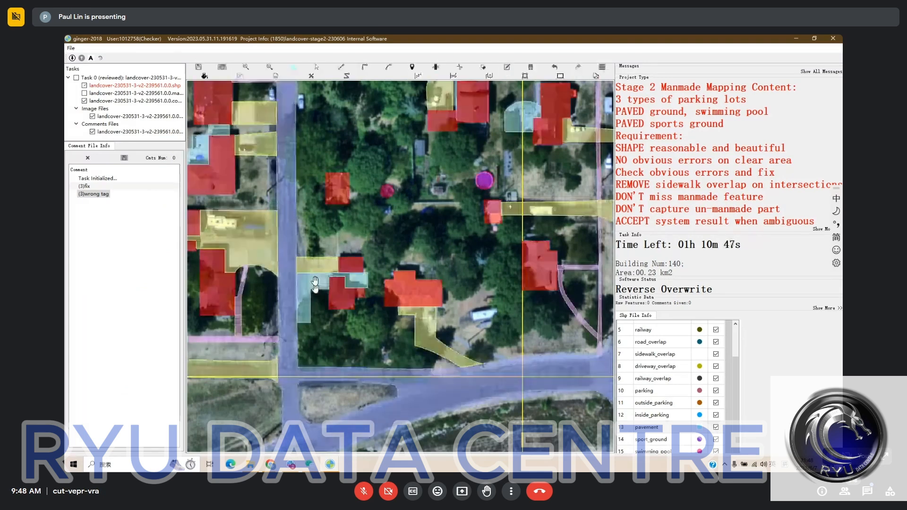
- Cut the pavement beside the dark-roofed corner house north to south and remove its eastern part, keeping only the strip along the road
{"action": "key", "text": "space"}
{"action": "scroll", "coordinate": [314, 288], "scroll_direction": "up", "scroll_amount": 2}
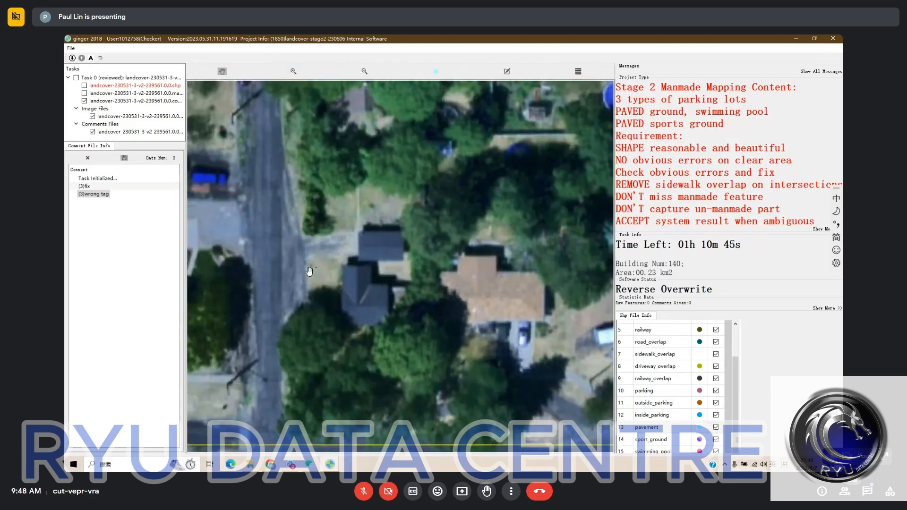
{"action": "left_click_drag", "start_coordinate": [323, 276], "coordinate": [271, 235]}
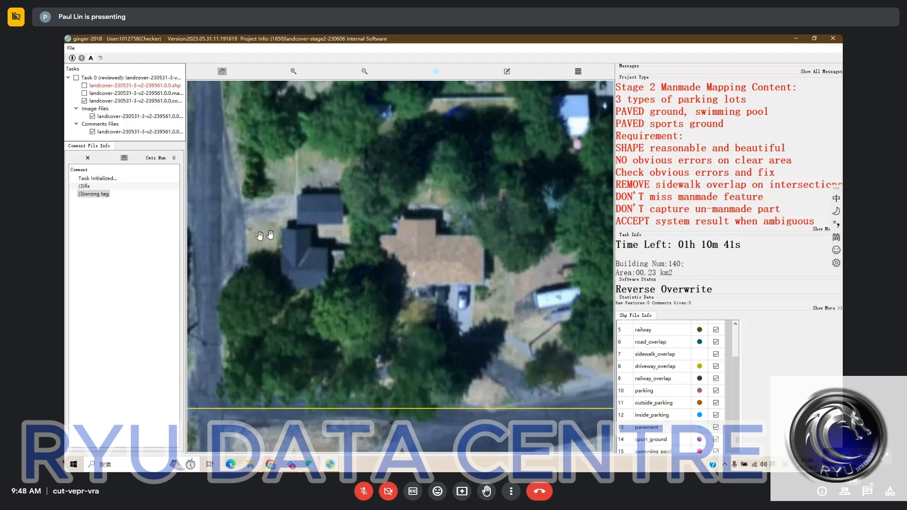
{"action": "key", "text": "space"}
{"action": "key", "text": "c"}
{"action": "left_click", "coordinate": [252, 254]}
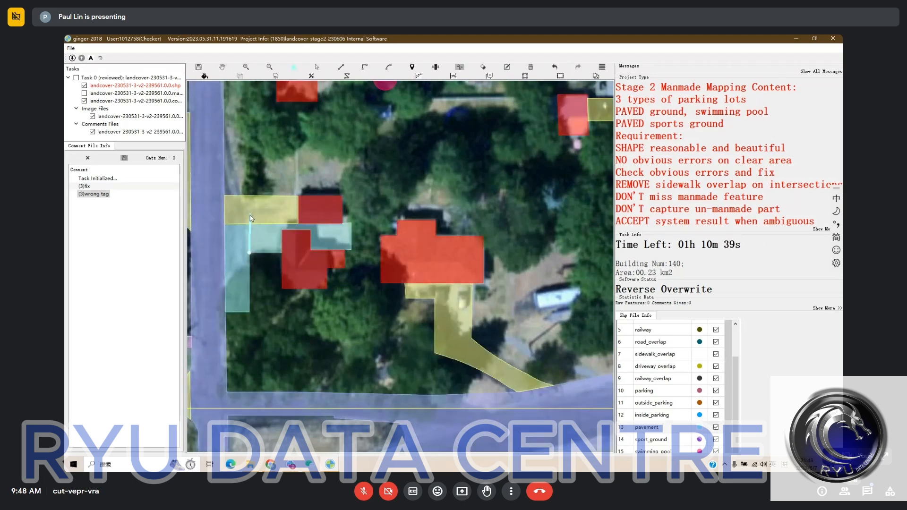
{"action": "right_click", "coordinate": [250, 215]}
{"action": "scroll", "coordinate": [272, 245], "scroll_direction": "down", "scroll_amount": 2}
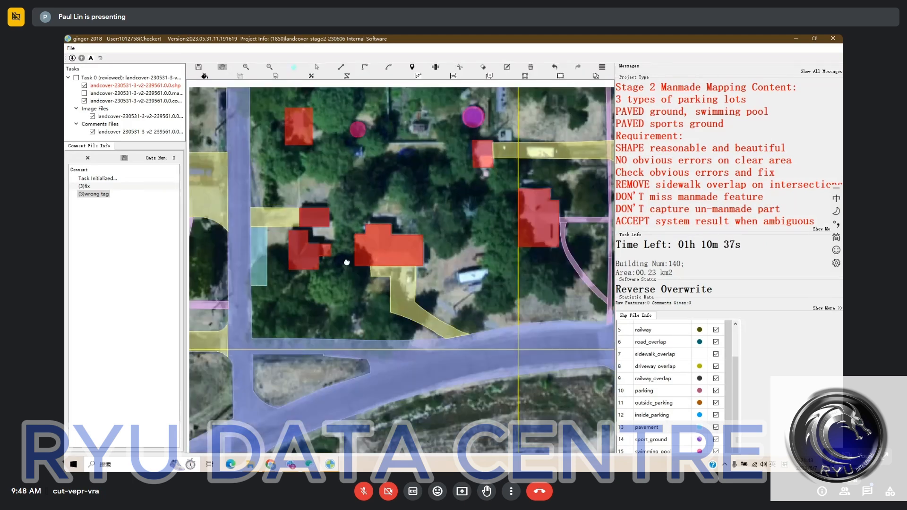
- Check the residential blocks north and east of the corrected pavement for missed or wrongly mapped manmade features
{"action": "scroll", "coordinate": [347, 262], "scroll_direction": "down", "scroll_amount": 1}
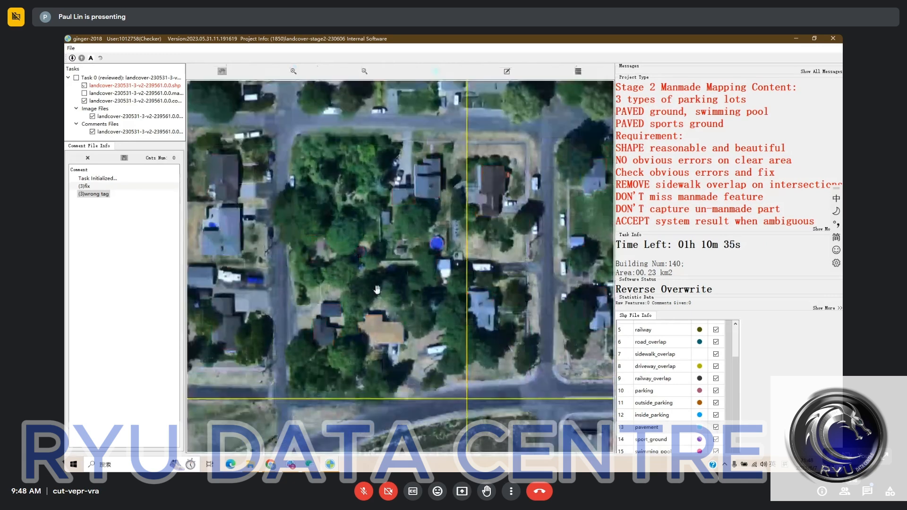
{"action": "scroll", "coordinate": [464, 292], "scroll_direction": "down", "scroll_amount": 1}
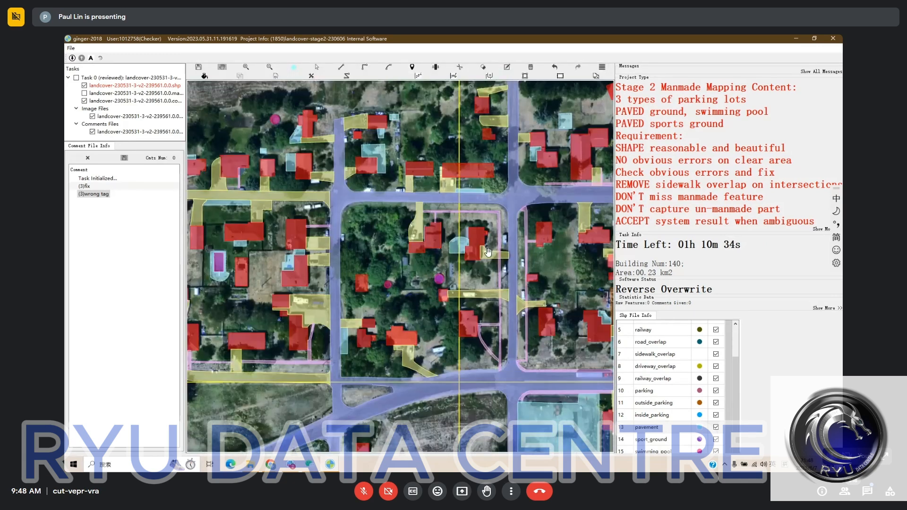
{"action": "left_click_drag", "start_coordinate": [488, 253], "coordinate": [302, 336]}
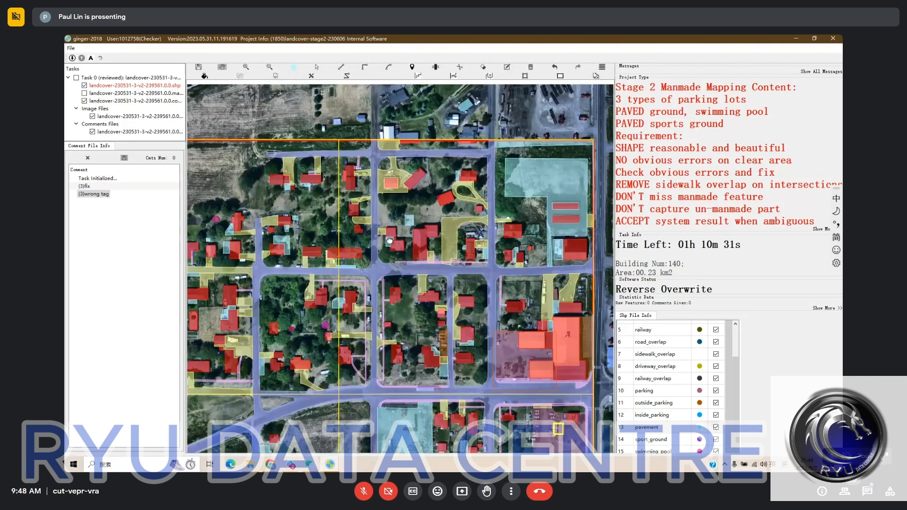
{"action": "scroll", "coordinate": [389, 240], "scroll_direction": "up", "scroll_amount": 1}
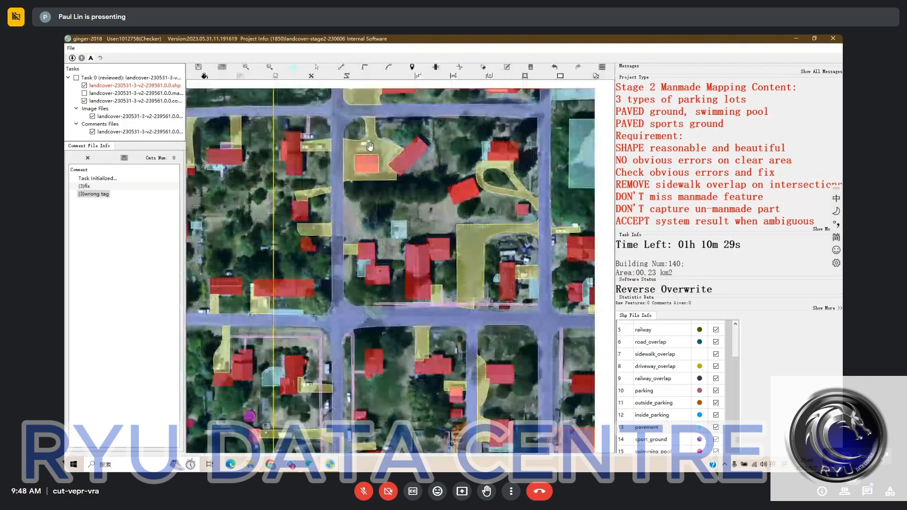
{"action": "left_click_drag", "start_coordinate": [370, 147], "coordinate": [436, 191]}
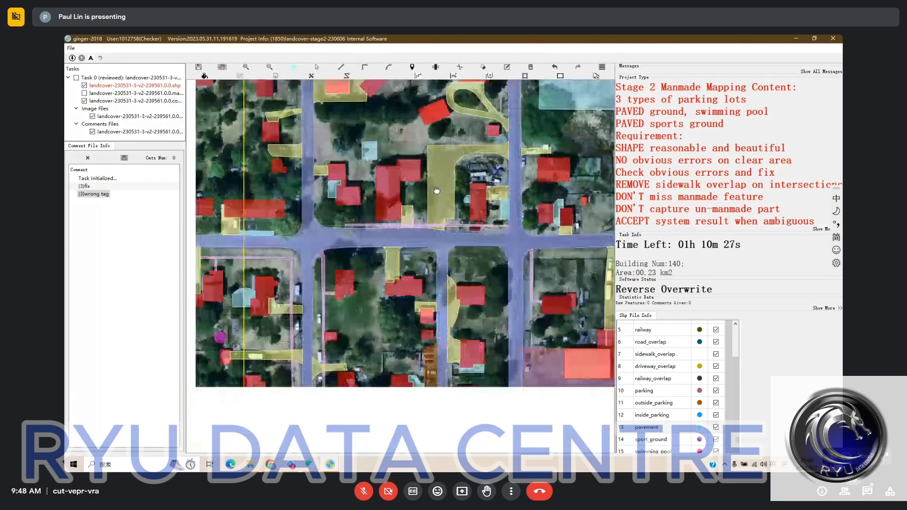
{"action": "left_click_drag", "start_coordinate": [440, 297], "coordinate": [446, 245]}
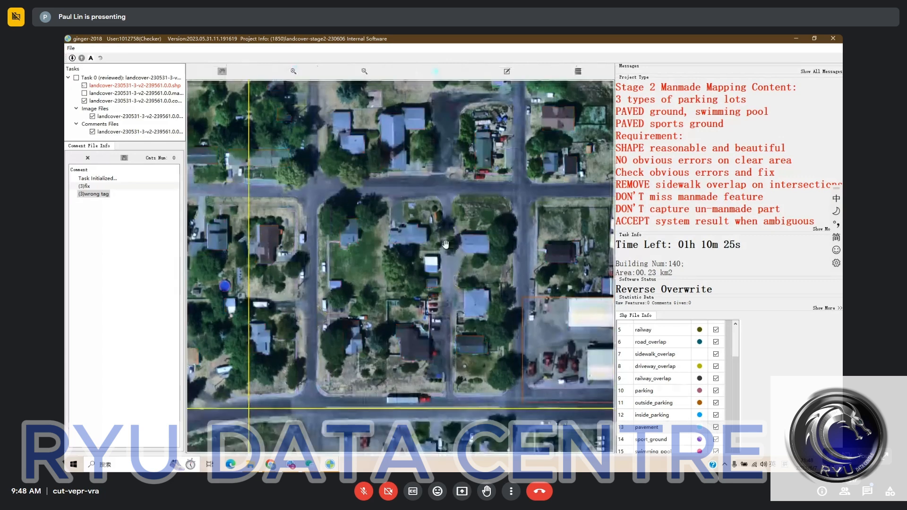
- Inspect the stacked outside parking, driveway and pavement features west of the narrow lane against the satellite imagery
{"action": "mouse_move", "coordinate": [495, 278]}
{"action": "left_mouse_down"}
{"action": "mouse_move", "coordinate": [479, 261]}
{"action": "mouse_move", "coordinate": [489, 271]}
{"action": "left_mouse_up"}
{"action": "scroll", "coordinate": [449, 363], "scroll_direction": "up", "scroll_amount": 1}
{"action": "left_click_drag", "start_coordinate": [449, 363], "coordinate": [366, 259]}
{"action": "scroll", "coordinate": [367, 259], "scroll_direction": "up", "scroll_amount": 1}
{"action": "key", "text": "space"}
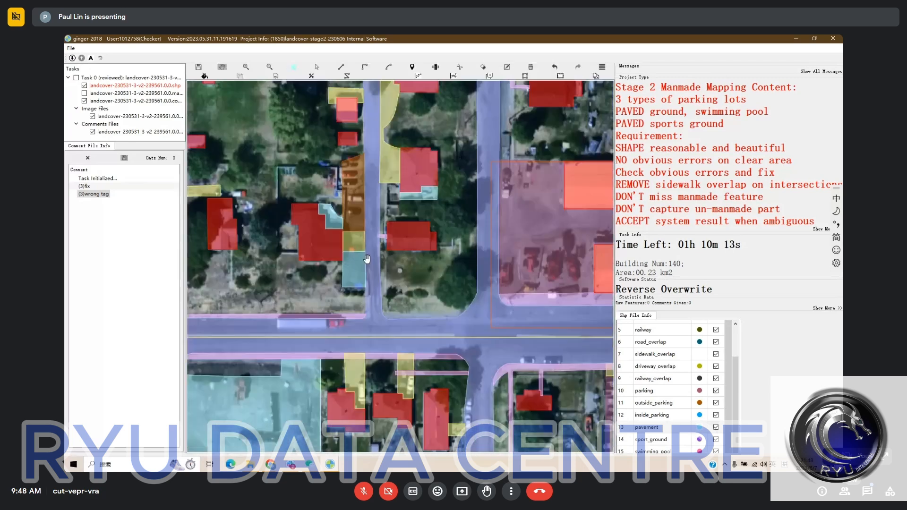
{"action": "key", "text": "space"}
{"action": "key", "text": "space"}
{"action": "left_click_drag", "start_coordinate": [354, 213], "coordinate": [356, 276]}
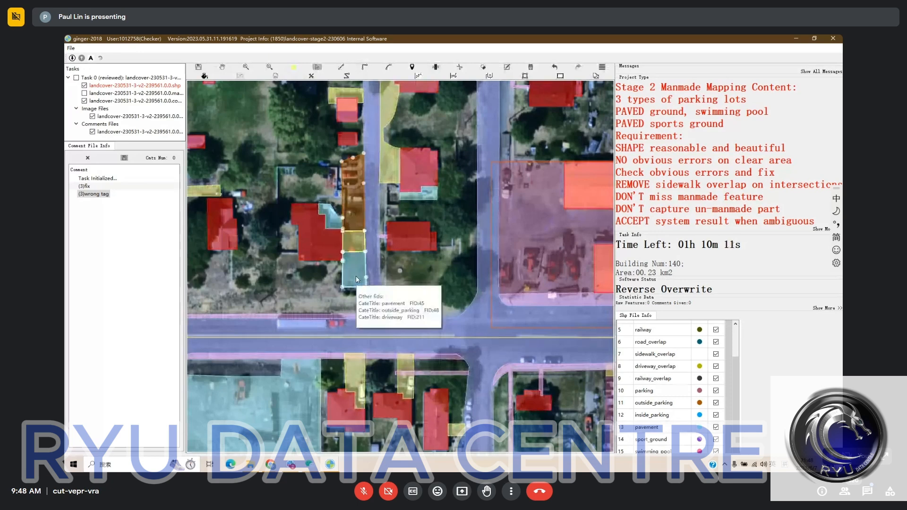
{"action": "key", "text": "space"}
{"action": "left_click_drag", "start_coordinate": [406, 293], "coordinate": [398, 304]}
{"action": "key", "text": "space"}
{"action": "left_click_drag", "start_coordinate": [381, 223], "coordinate": [354, 179]}
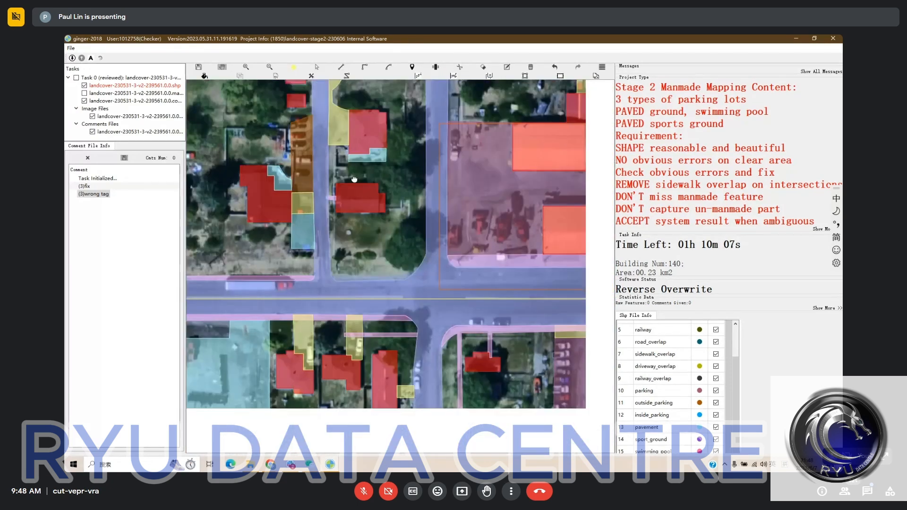
- Add the missing strip along the main road's north edge, from the narrow lane to the intersection, as a sidewalk feature
{"action": "left_click", "coordinate": [330, 274]}
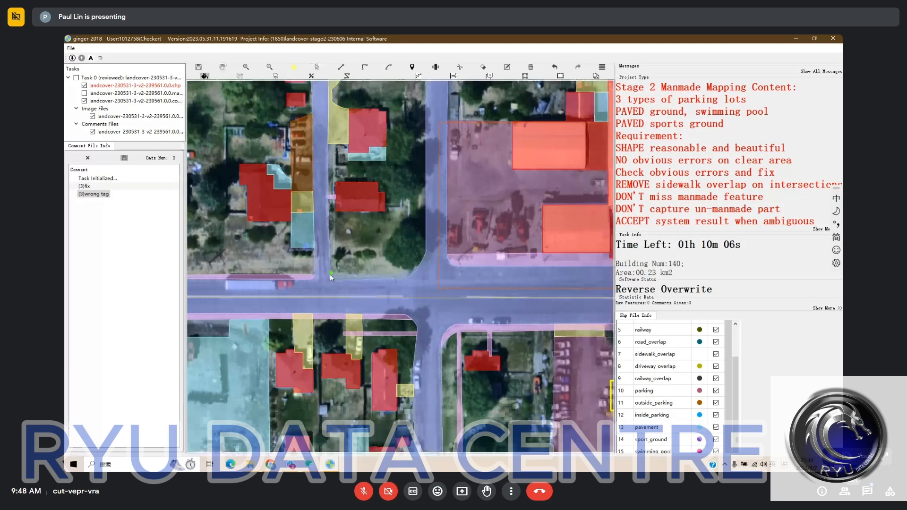
{"action": "left_click", "coordinate": [424, 274]}
{"action": "right_click", "coordinate": [392, 277]}
{"action": "left_click_drag", "start_coordinate": [380, 260], "coordinate": [380, 327]}
{"action": "left_click", "coordinate": [650, 330]}
{"action": "left_click", "coordinate": [649, 322]}
- Check the large paved lot, long buildings and driveways west of the railway for missed or wrongly mapped features
{"action": "scroll", "coordinate": [381, 327], "scroll_direction": "down", "scroll_amount": 2}
{"action": "left_click_drag", "start_coordinate": [416, 185], "coordinate": [383, 284]}
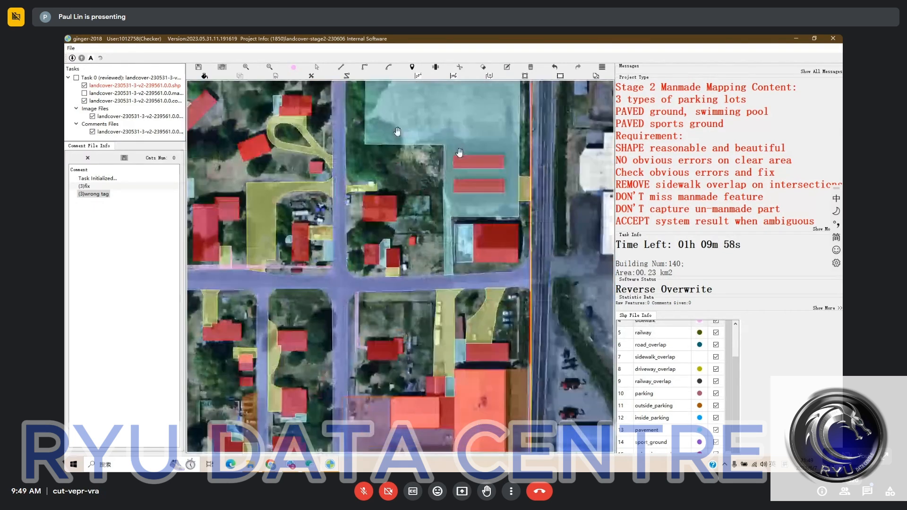
{"action": "mouse_move", "coordinate": [456, 140]}
{"action": "left_mouse_down"}
{"action": "mouse_move", "coordinate": [448, 238]}
{"action": "mouse_move", "coordinate": [462, 137]}
{"action": "left_mouse_up"}
{"action": "scroll", "coordinate": [448, 238], "scroll_direction": "down", "scroll_amount": 1}
{"action": "left_click_drag", "start_coordinate": [473, 238], "coordinate": [472, 201]}
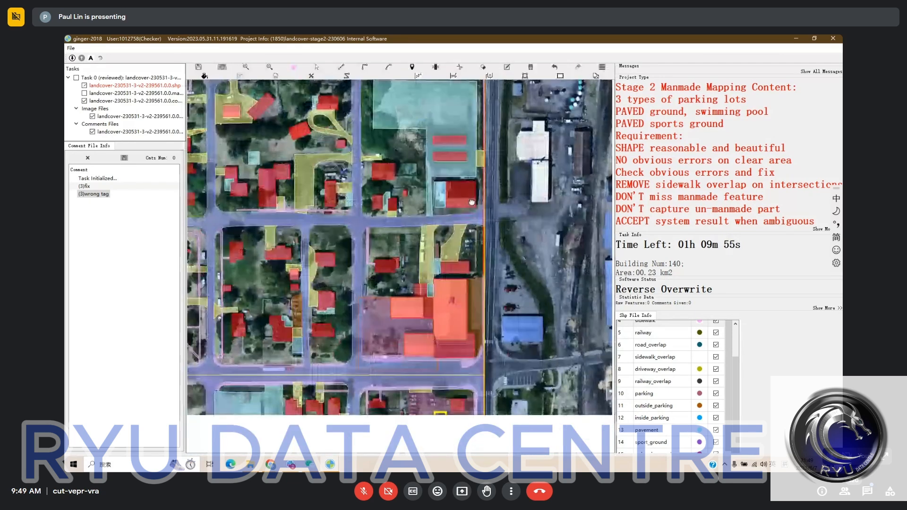
{"action": "key", "text": "space"}
{"action": "key", "text": "space"}
- Review the parking lot, swimming pools, driveways and large pavement in the blocks south of the main road
{"action": "left_click_drag", "start_coordinate": [452, 293], "coordinate": [447, 173]}
{"action": "left_click_drag", "start_coordinate": [452, 302], "coordinate": [501, 168]}
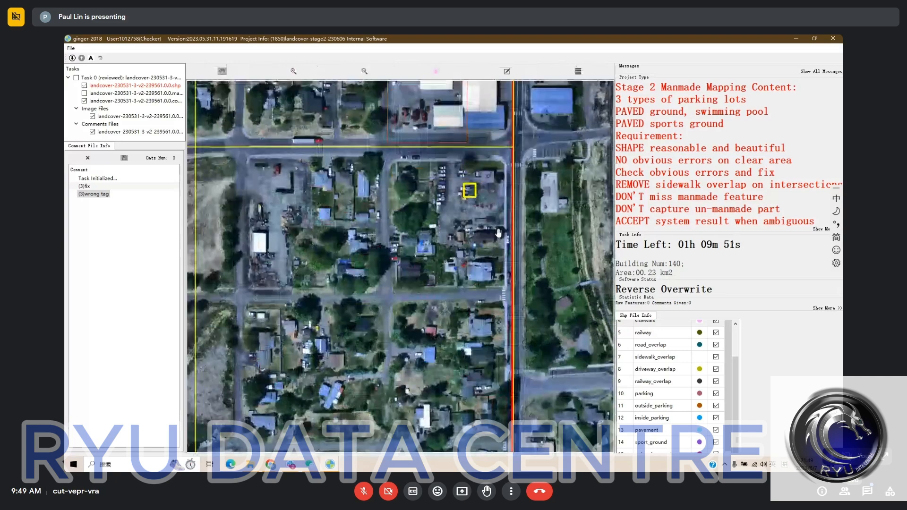
{"action": "scroll", "coordinate": [492, 195], "scroll_direction": "up", "scroll_amount": 1}
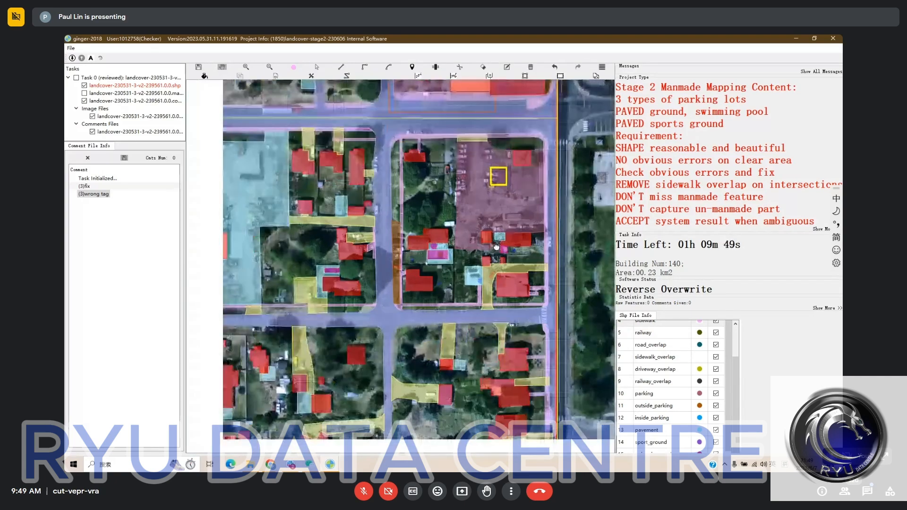
{"action": "left_click_drag", "start_coordinate": [474, 271], "coordinate": [495, 192]}
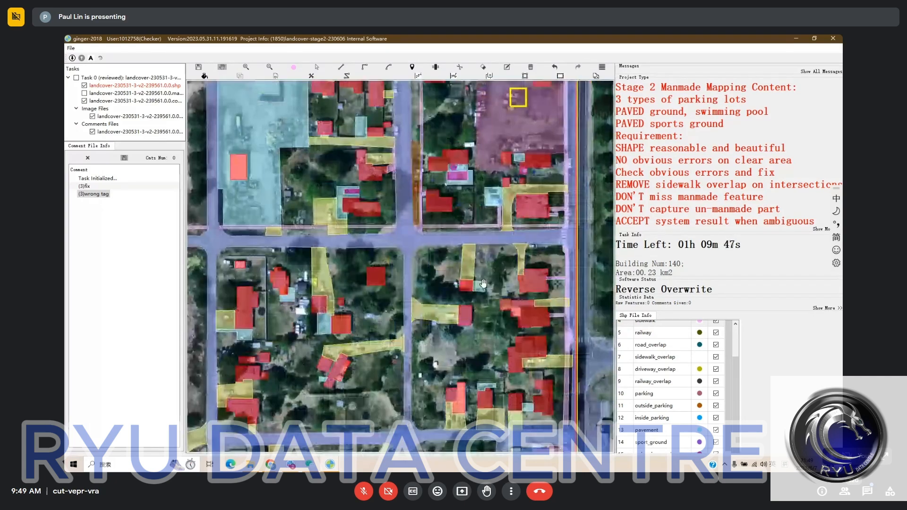
{"action": "left_click_drag", "start_coordinate": [455, 285], "coordinate": [486, 277]}
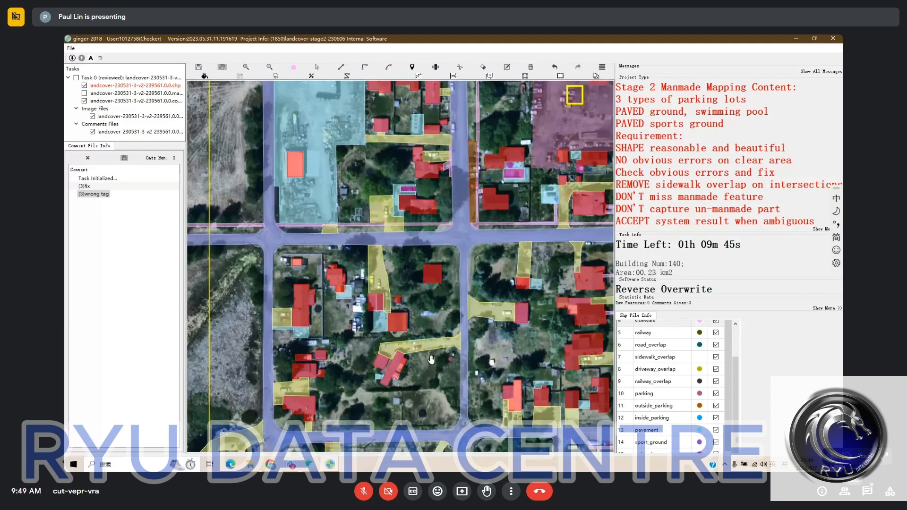
{"action": "left_click_drag", "start_coordinate": [365, 198], "coordinate": [419, 232]}
{"action": "key", "text": "space"}
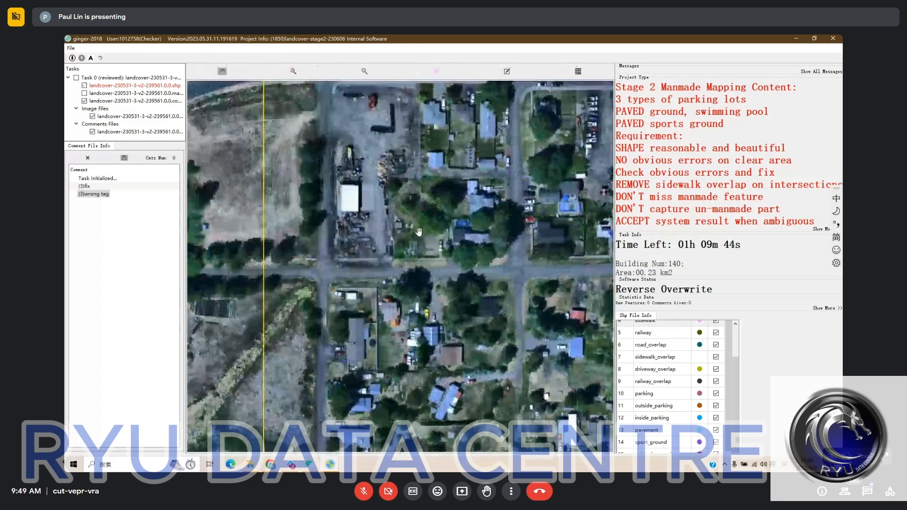
{"action": "key", "text": "space"}
{"action": "left_click_drag", "start_coordinate": [492, 222], "coordinate": [520, 239]}
- Compare the mapped driveways and pavements around the houses south of the diagonal road with the bare satellite imagery
{"action": "key", "text": "space"}
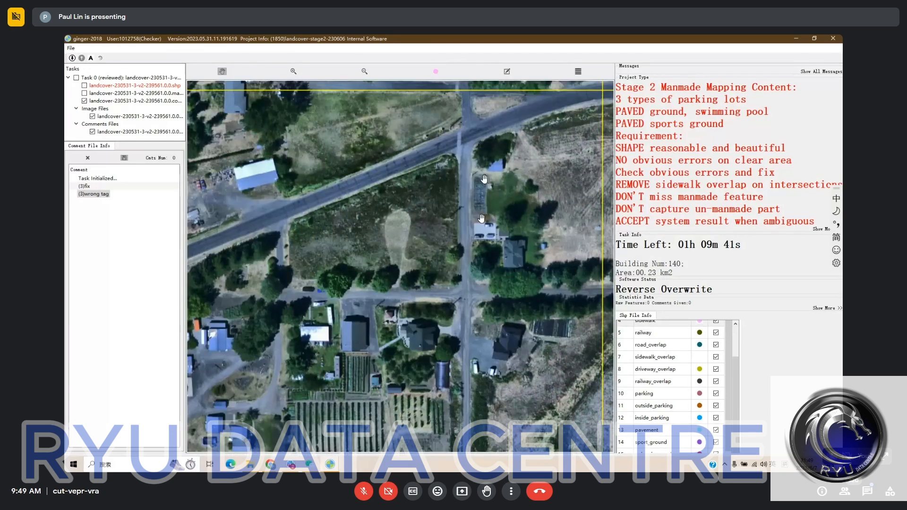
{"action": "key", "text": "space"}
{"action": "key", "text": "space"}
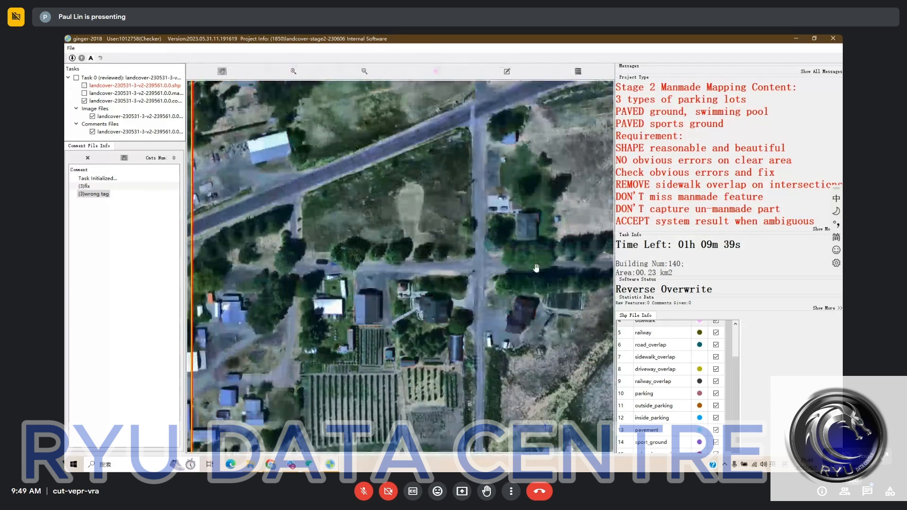
{"action": "key", "text": "space"}
{"action": "key", "text": "space"}
{"action": "key", "text": "space"}
{"action": "key", "text": "space"}
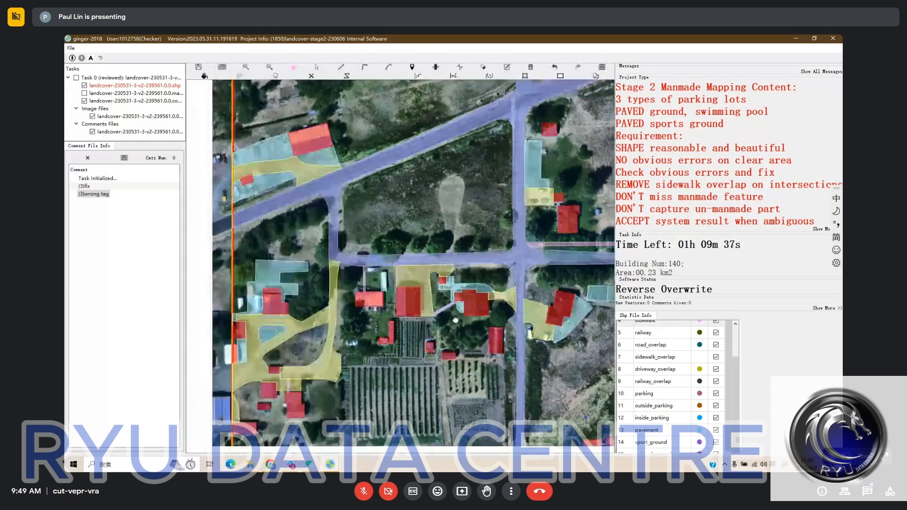
- Compare the mapping at the area's western boundary with the imagery, including the pavement beside the large building north of the diagonal road
{"action": "key", "text": "space"}
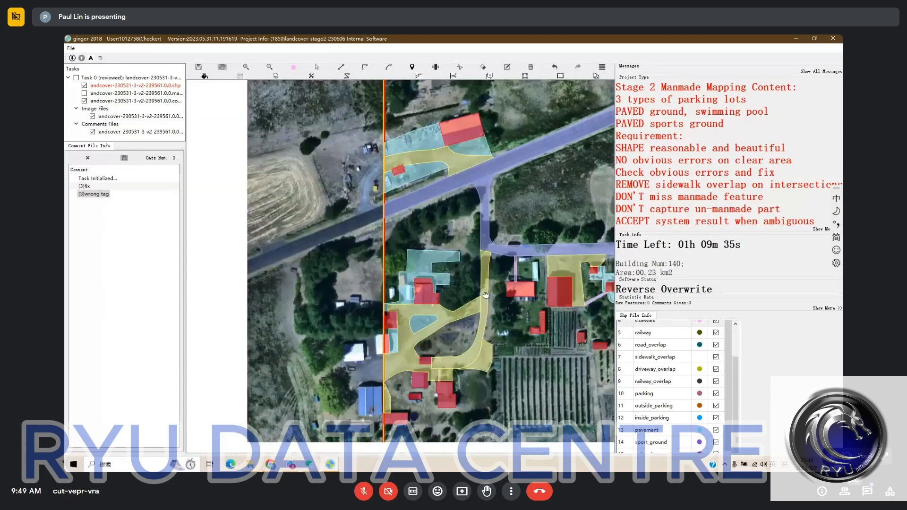
{"action": "key", "text": "space"}
{"action": "key", "text": "space"}
{"action": "key", "text": "space"}
{"action": "key", "text": "space"}
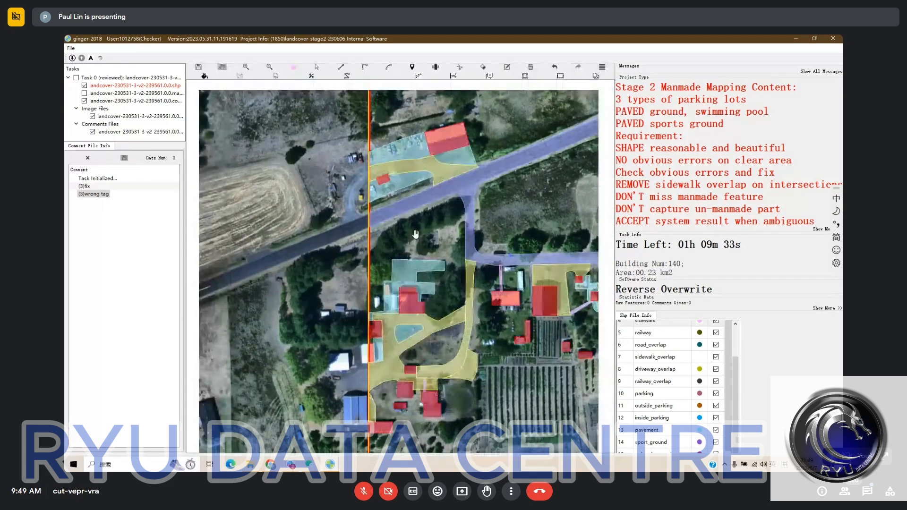
{"action": "key", "text": "space"}
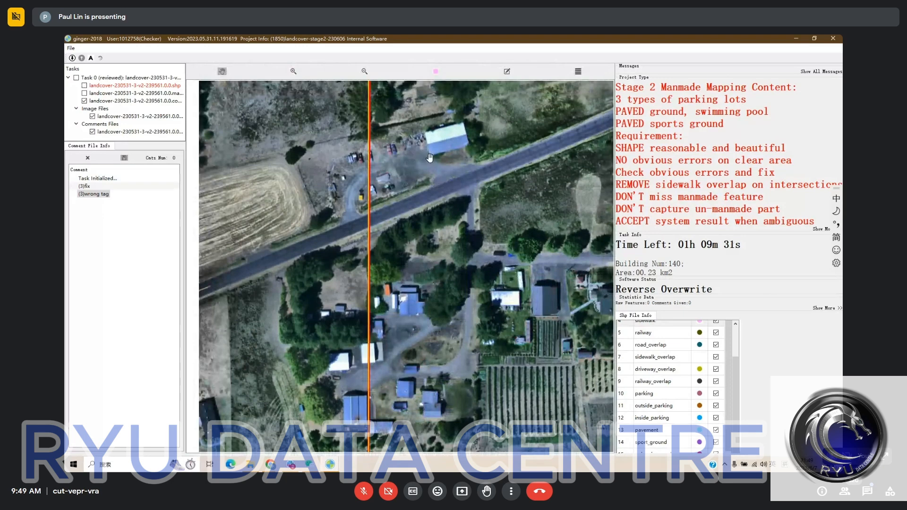
{"action": "mouse_move", "coordinate": [395, 158]}
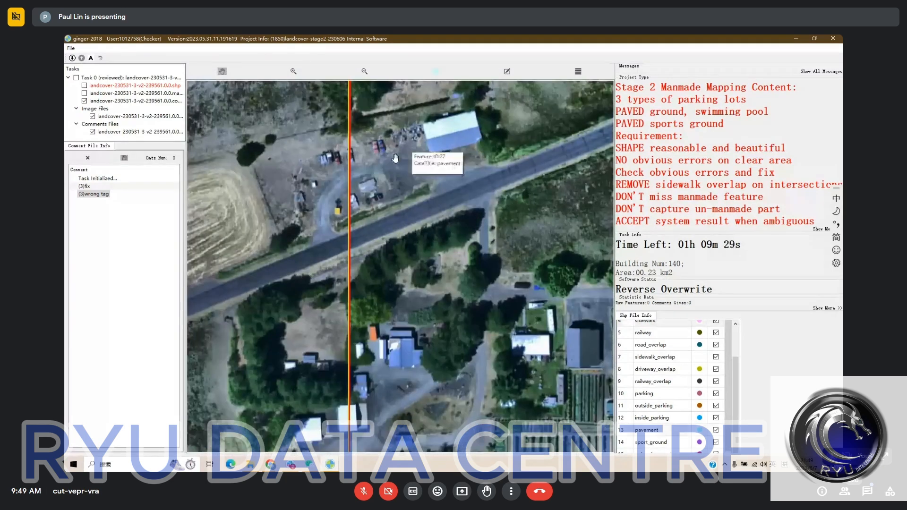
- Compare the pavement, driveway and buildings north of the diagonal road at the western boundary with the bare satellite imagery
{"action": "key", "text": "space"}
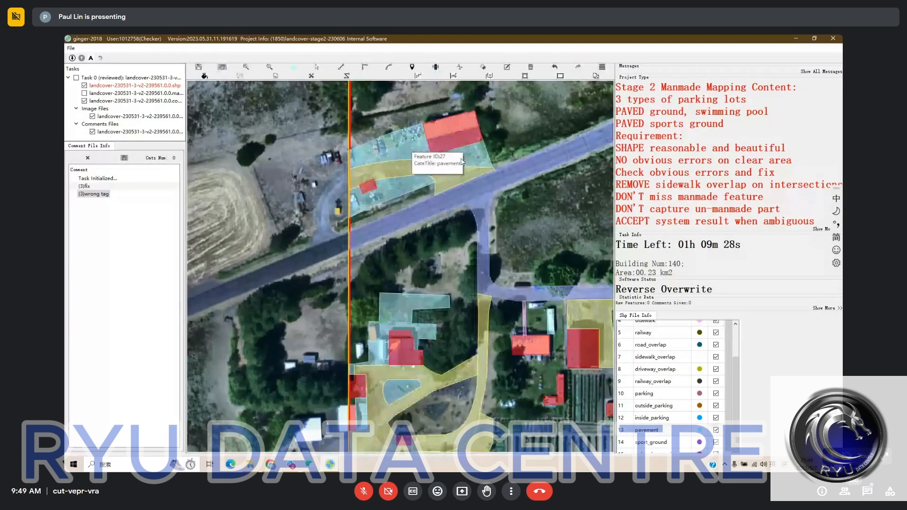
{"action": "left_click_drag", "start_coordinate": [388, 169], "coordinate": [316, 129]}
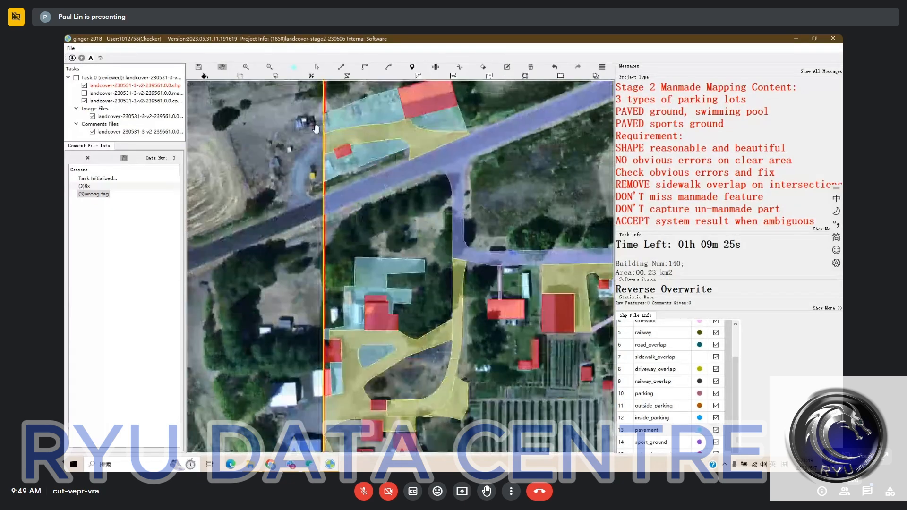
{"action": "scroll", "coordinate": [316, 129], "scroll_direction": "down", "scroll_amount": 1}
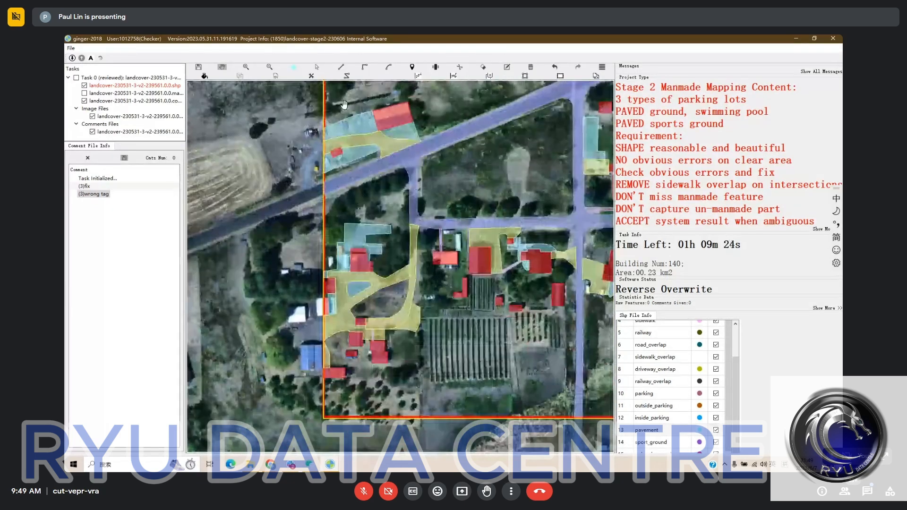
{"action": "key", "text": "space"}
{"action": "left_click_drag", "start_coordinate": [380, 135], "coordinate": [414, 173]}
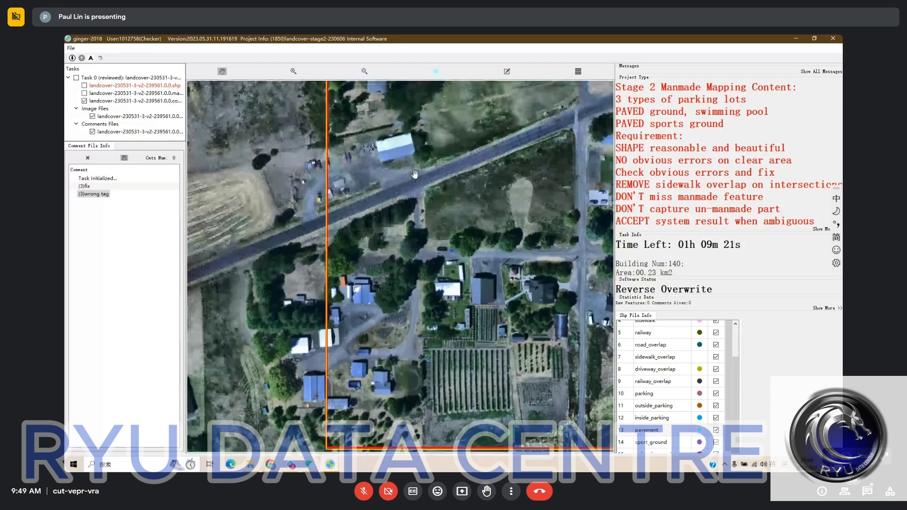
{"action": "key", "text": "space"}
{"action": "scroll", "coordinate": [415, 174], "scroll_direction": "up", "scroll_amount": 1}
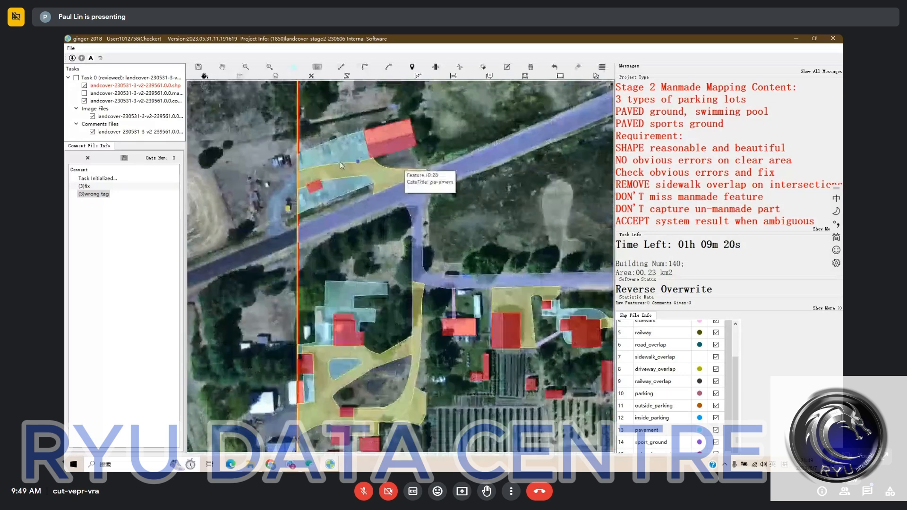
{"action": "left_click_drag", "start_coordinate": [339, 162], "coordinate": [383, 176]}
{"action": "key", "text": "space"}
{"action": "key", "text": "space"}
{"action": "key", "text": "space"}
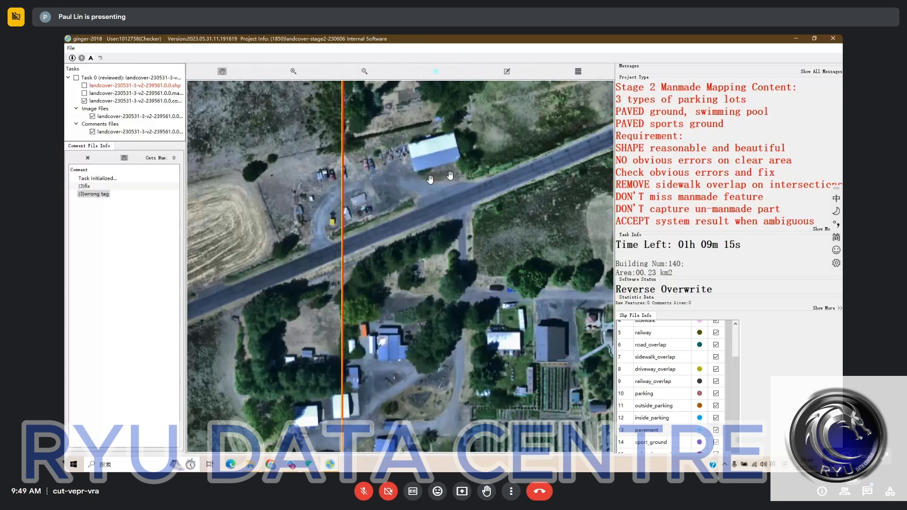
- Examine up close the driveway junction and ground directly south of the large building beside the diagonal road
{"action": "key", "text": "space"}
{"action": "scroll", "coordinate": [459, 173], "scroll_direction": "up", "scroll_amount": 3}
{"action": "key", "text": "space"}
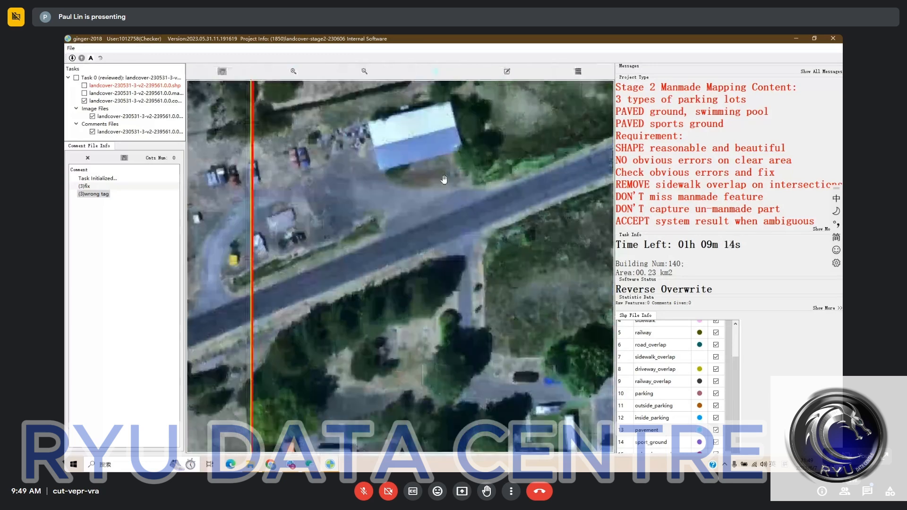
{"action": "key", "text": "space"}
{"action": "key", "text": "Escape"}
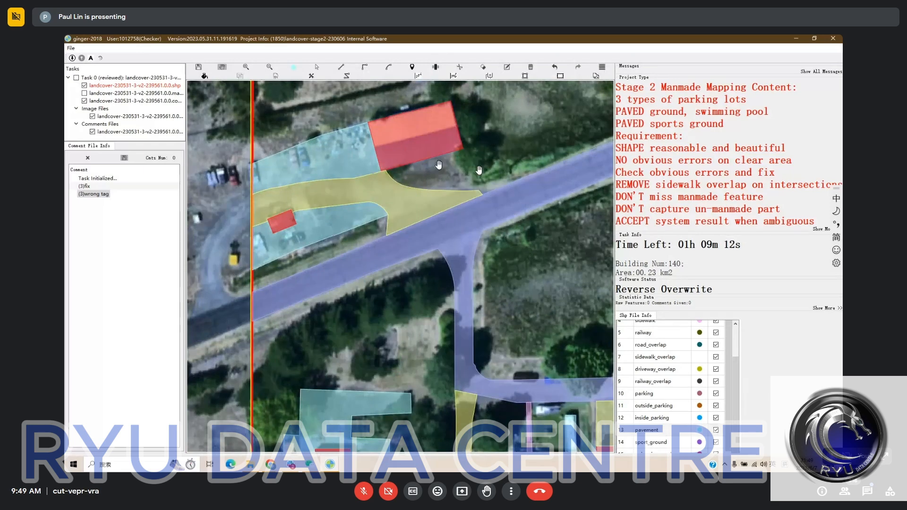
{"action": "scroll", "coordinate": [435, 170], "scroll_direction": "down", "scroll_amount": 2}
{"action": "key", "text": "Escape"}
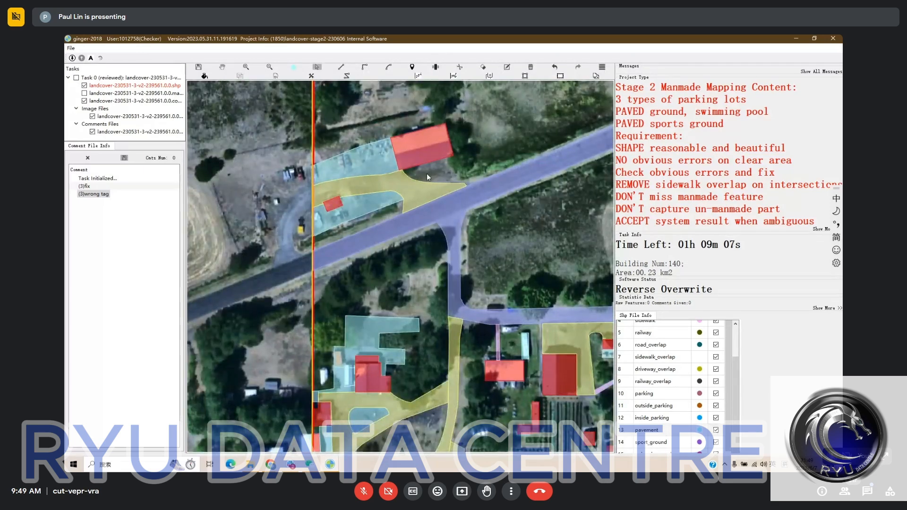
{"action": "key", "text": "space"}
{"action": "left_click_drag", "start_coordinate": [455, 190], "coordinate": [453, 190]}
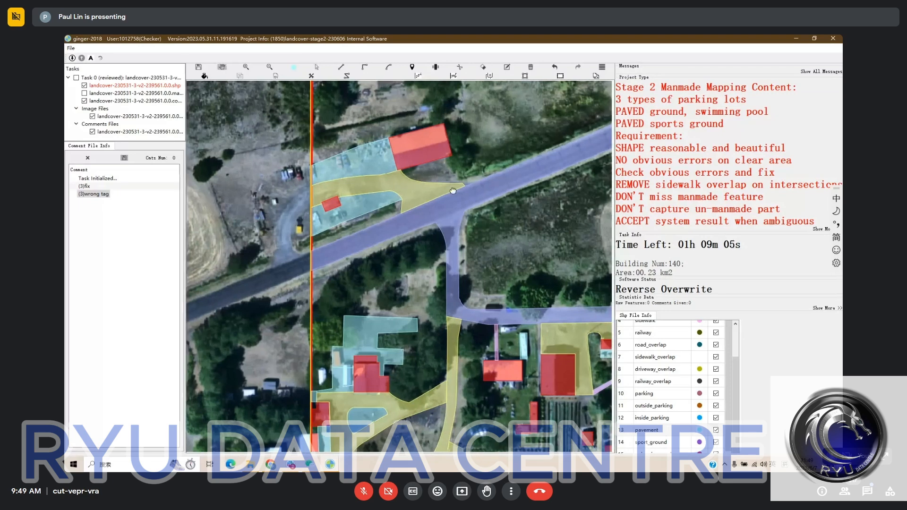
- Return to an overview of the mapped blocks and run the topology check on the reviewed task
{"action": "scroll", "coordinate": [453, 190], "scroll_direction": "down", "scroll_amount": 1}
{"action": "left_click_drag", "start_coordinate": [477, 283], "coordinate": [343, 150]}
{"action": "scroll", "coordinate": [407, 279], "scroll_direction": "down", "scroll_amount": 1}
{"action": "left_click_drag", "start_coordinate": [519, 276], "coordinate": [351, 304]}
{"action": "scroll", "coordinate": [392, 264], "scroll_direction": "down", "scroll_amount": 1}
{"action": "left_click_drag", "start_coordinate": [393, 264], "coordinate": [366, 322]}
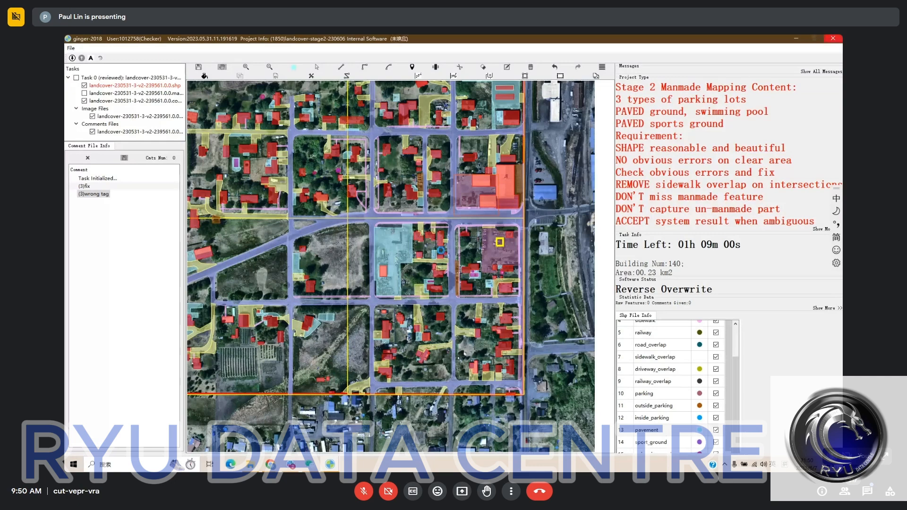
{"action": "left_click", "coordinate": [453, 255]}
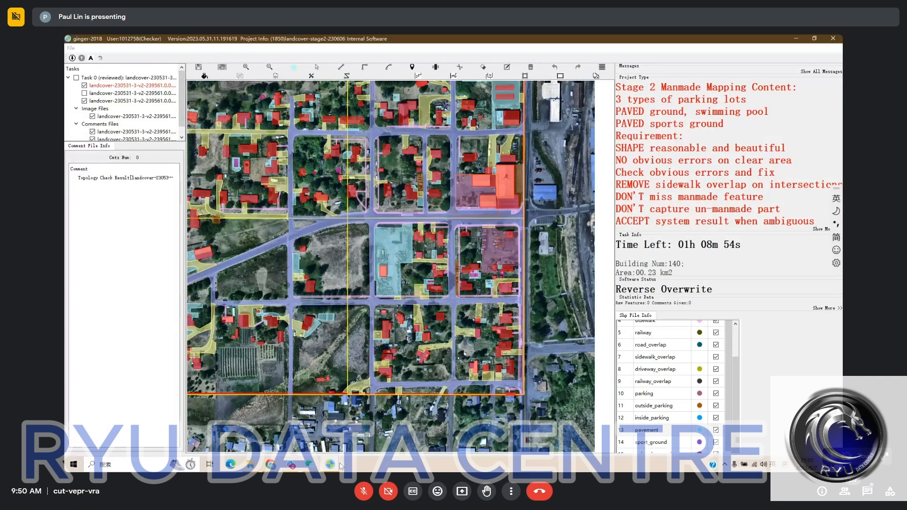
- Switch to the 375933 task and examine the area marked by its pavement question comment
{"action": "scroll", "coordinate": [352, 236], "scroll_direction": "up", "scroll_amount": 5}
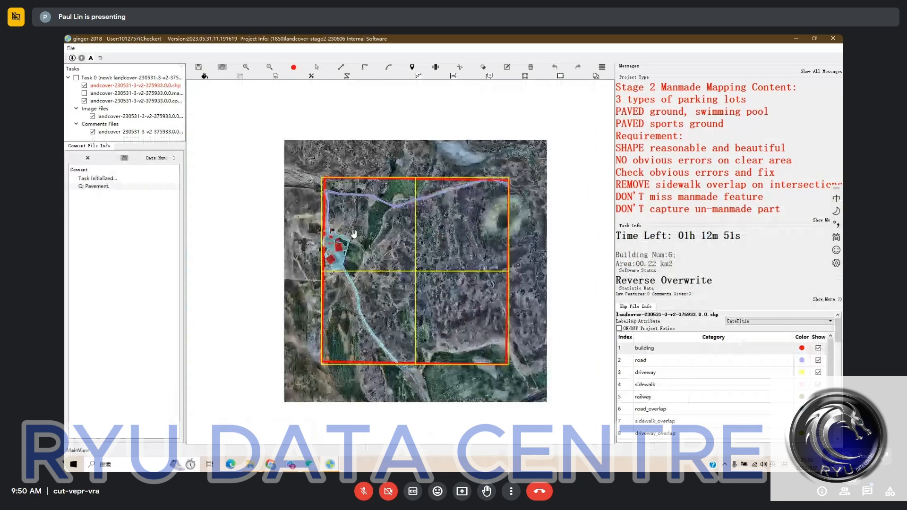
{"action": "left_click", "coordinate": [105, 189]}
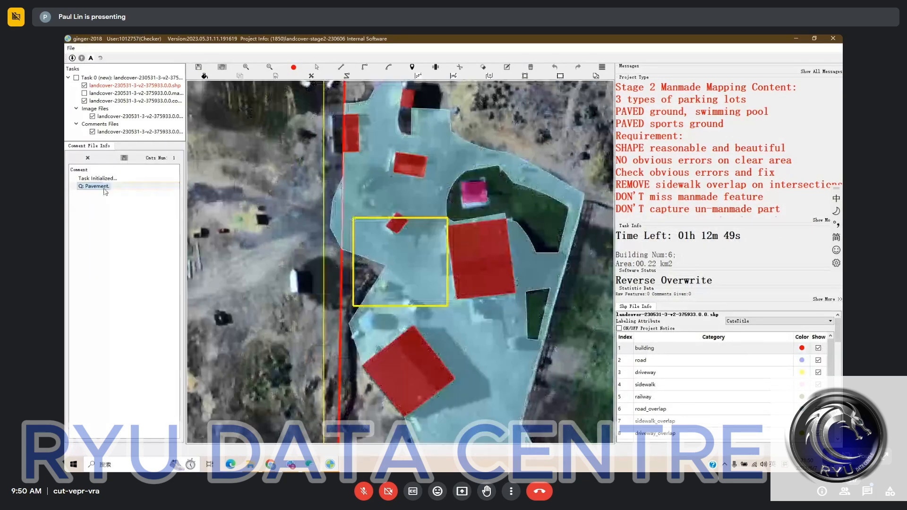
{"action": "key", "text": "space"}
{"action": "scroll", "coordinate": [396, 228], "scroll_direction": "down", "scroll_amount": 2}
{"action": "key", "text": "space"}
{"action": "scroll", "coordinate": [400, 231], "scroll_direction": "down", "scroll_amount": 2}
{"action": "left_click_drag", "start_coordinate": [434, 317], "coordinate": [425, 330]}
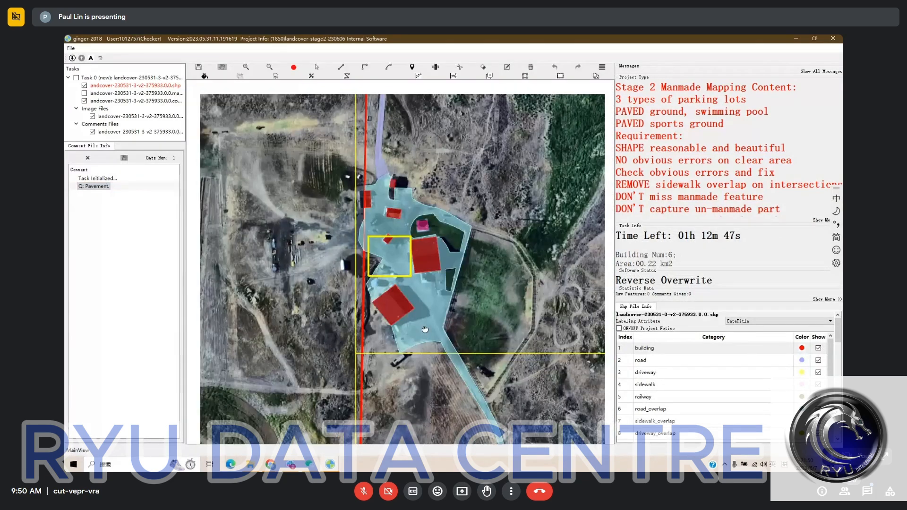
{"action": "left_click_drag", "start_coordinate": [468, 241], "coordinate": [430, 277]}
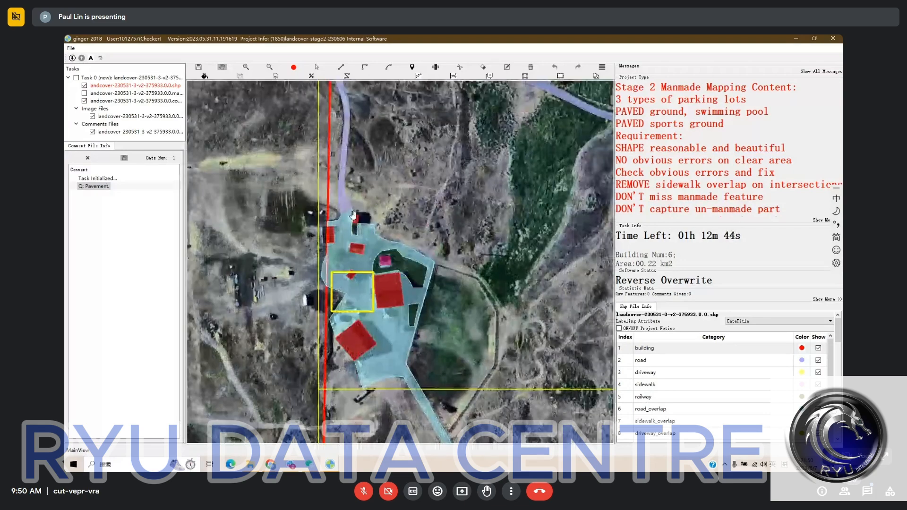
- Compare the farmyard pavement, the northern access road and the long strip running southeast with the bare satellite imagery
{"action": "key", "text": "space"}
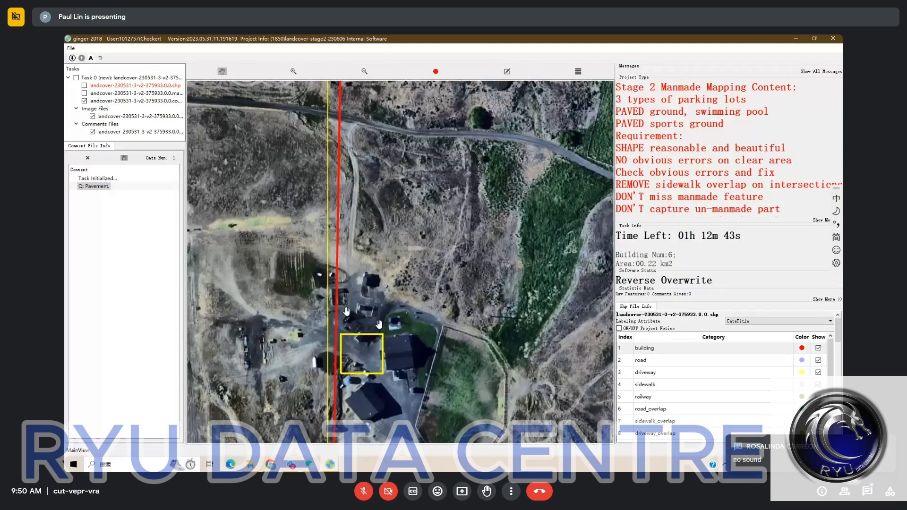
{"action": "key", "text": "space"}
{"action": "left_click_drag", "start_coordinate": [379, 325], "coordinate": [340, 128]}
{"action": "key", "text": "space"}
{"action": "scroll", "coordinate": [368, 218], "scroll_direction": "down", "scroll_amount": 2}
{"action": "left_click_drag", "start_coordinate": [452, 340], "coordinate": [398, 259]}
{"action": "key", "text": "space"}
{"action": "left_click_drag", "start_coordinate": [427, 384], "coordinate": [425, 353]}
{"action": "scroll", "coordinate": [342, 188], "scroll_direction": "down", "scroll_amount": 1}
{"action": "scroll", "coordinate": [425, 353], "scroll_direction": "down", "scroll_amount": 1}
{"action": "scroll", "coordinate": [422, 352], "scroll_direction": "up", "scroll_amount": 3}
{"action": "key", "text": "space"}
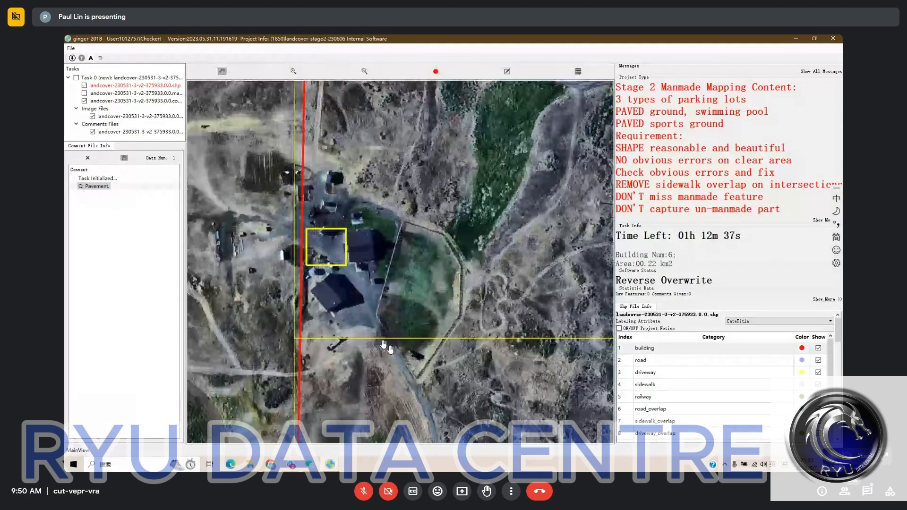
- Split the long southeastern strip from the farmyard pavement with a cut across its junction at the yard's southeast corner
{"action": "key", "text": "space"}
{"action": "left_click", "coordinate": [376, 315]}
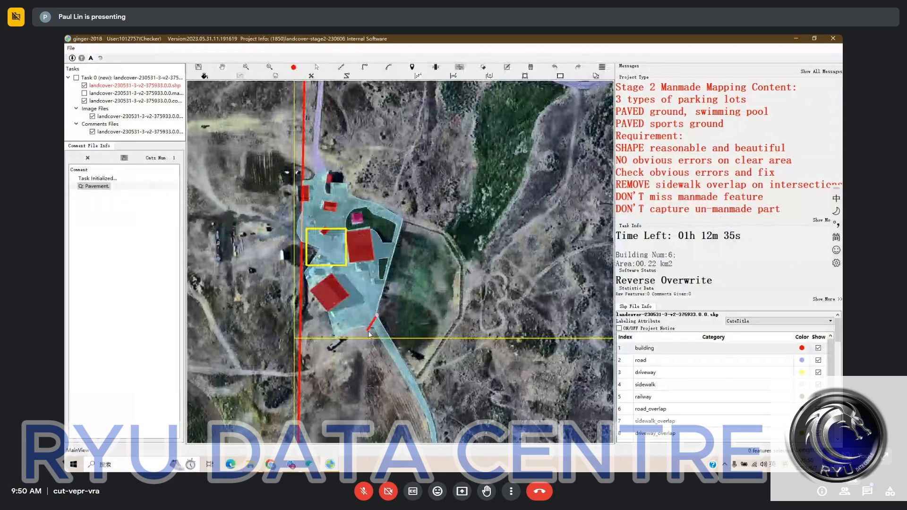
{"action": "left_click", "coordinate": [374, 328]}
{"action": "key", "text": "space"}
{"action": "left_click_drag", "start_coordinate": [374, 331], "coordinate": [316, 228]}
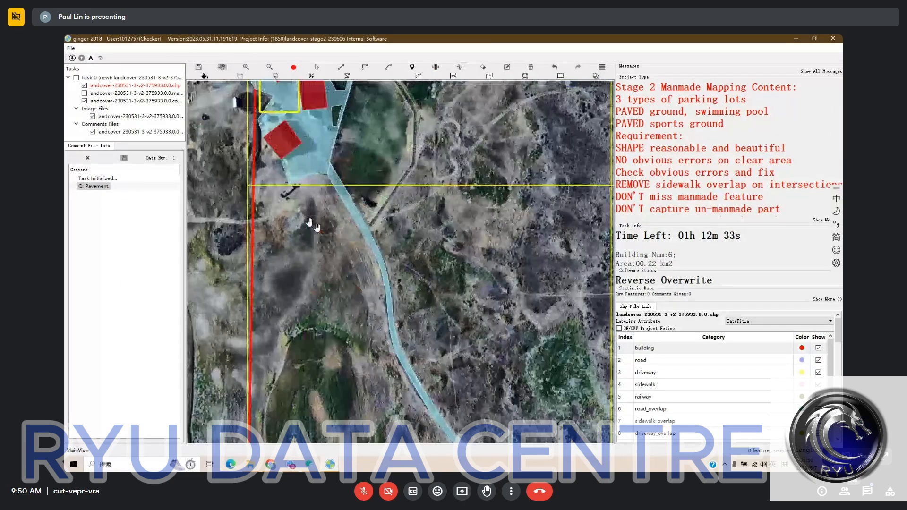
- Change the category of the separated southeastern strip from pavement to road
{"action": "scroll", "coordinate": [316, 228], "scroll_direction": "down", "scroll_amount": 3}
{"action": "scroll", "coordinate": [391, 260], "scroll_direction": "down", "scroll_amount": 1}
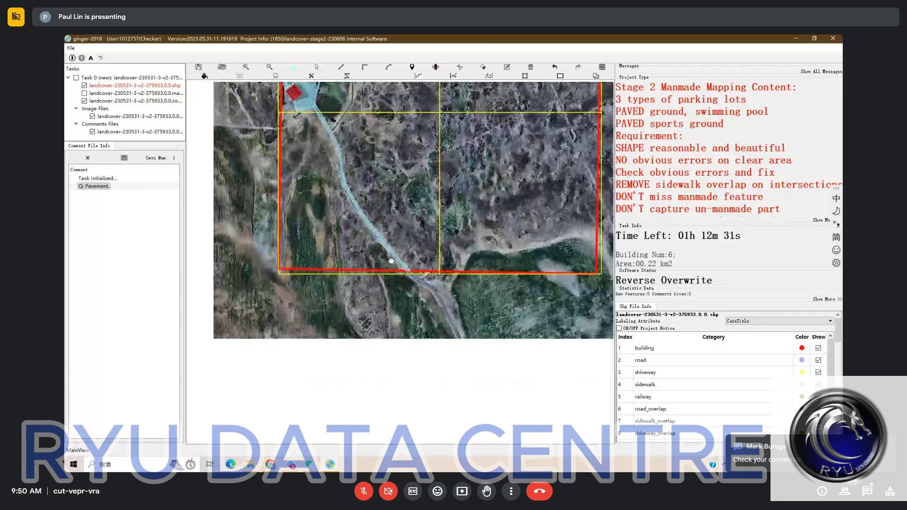
{"action": "left_click_drag", "start_coordinate": [391, 260], "coordinate": [422, 417]}
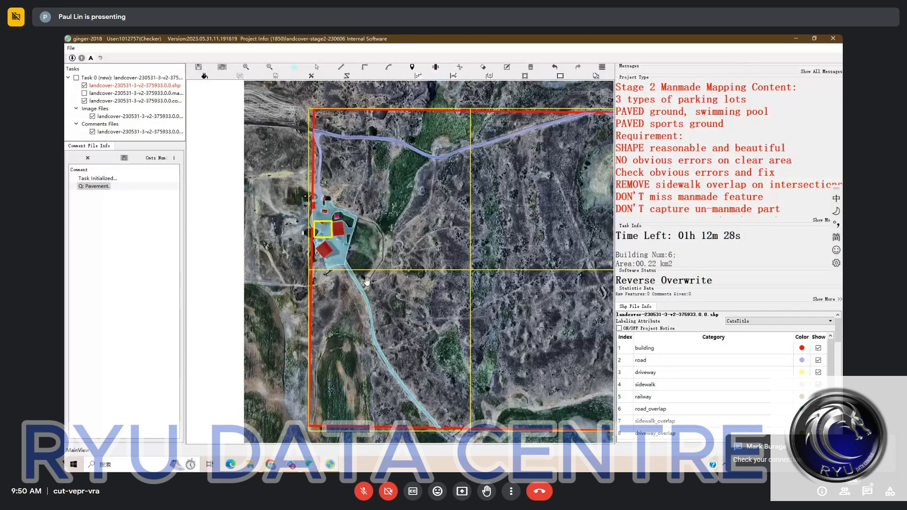
{"action": "left_click_drag", "start_coordinate": [437, 312], "coordinate": [428, 299]}
{"action": "key", "text": "Escape"}
{"action": "left_click", "coordinate": [374, 344]}
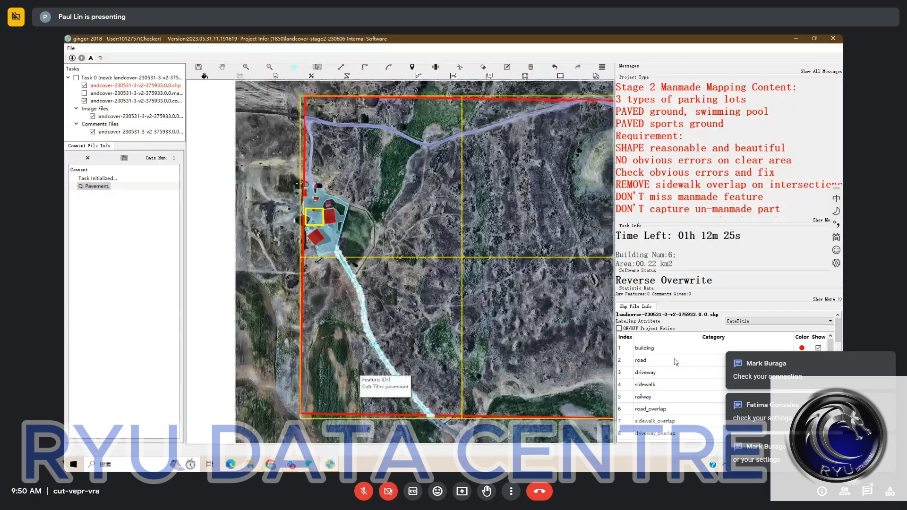
{"action": "left_click", "coordinate": [674, 362]}
- Compare the course of the recategorized southeastern road down to the southern boundary with the bare satellite imagery
{"action": "key", "text": "space"}
{"action": "left_click_drag", "start_coordinate": [585, 211], "coordinate": [500, 227]}
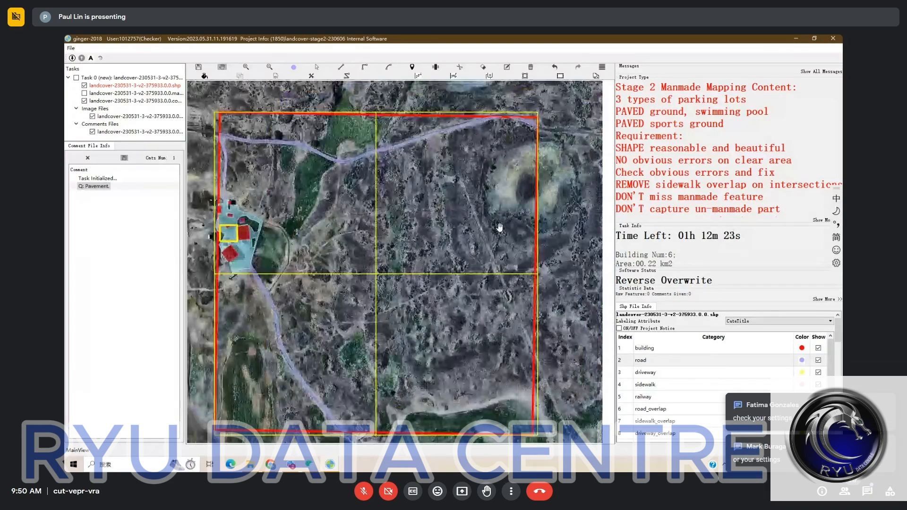
{"action": "scroll", "coordinate": [500, 228], "scroll_direction": "down", "scroll_amount": 2}
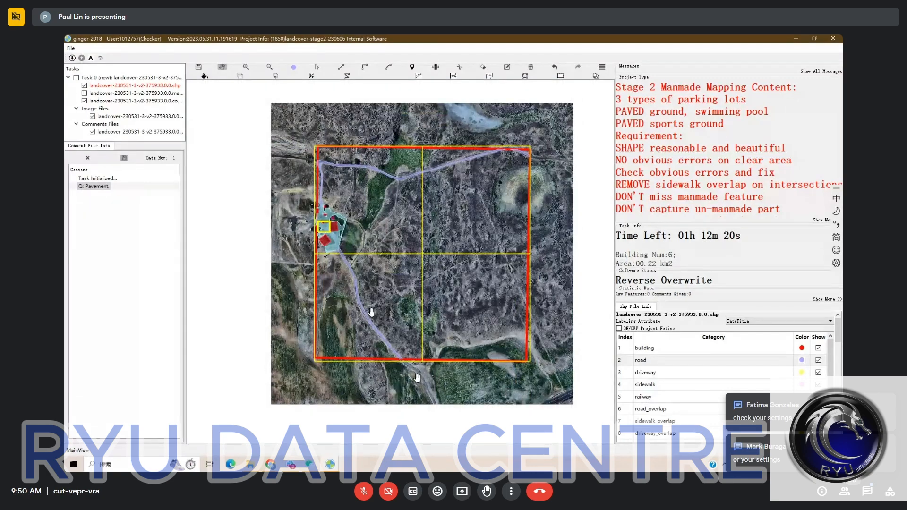
{"action": "scroll", "coordinate": [406, 372], "scroll_direction": "up", "scroll_amount": 5}
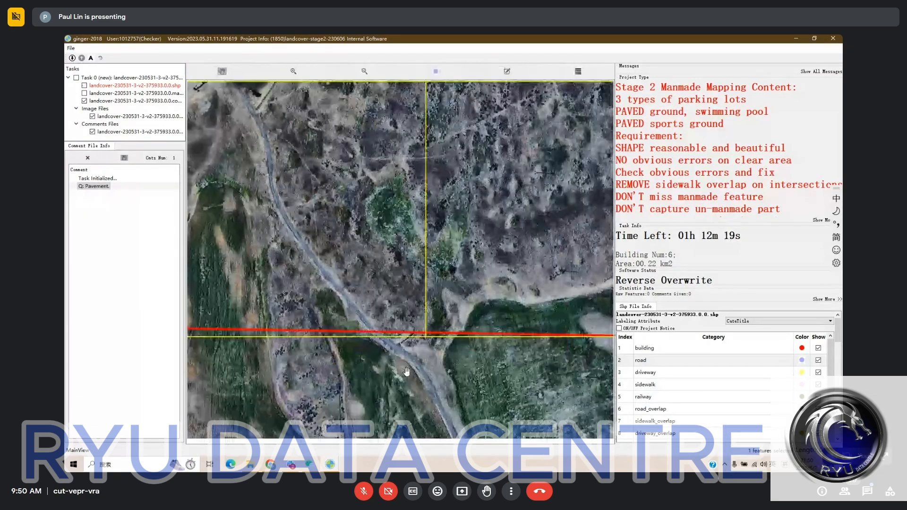
{"action": "scroll", "coordinate": [306, 282], "scroll_direction": "up", "scroll_amount": 2}
{"action": "scroll", "coordinate": [305, 283], "scroll_direction": "down", "scroll_amount": 2}
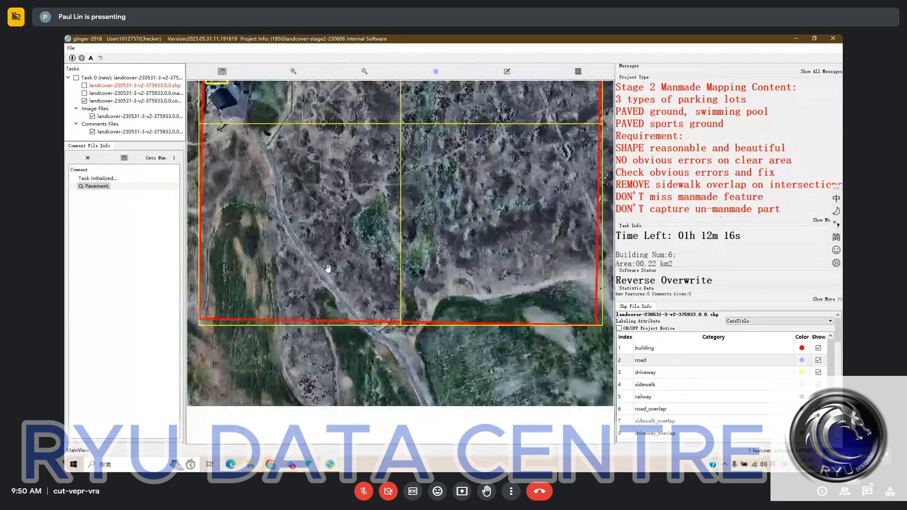
{"action": "scroll", "coordinate": [373, 290], "scroll_direction": "down", "scroll_amount": 2}
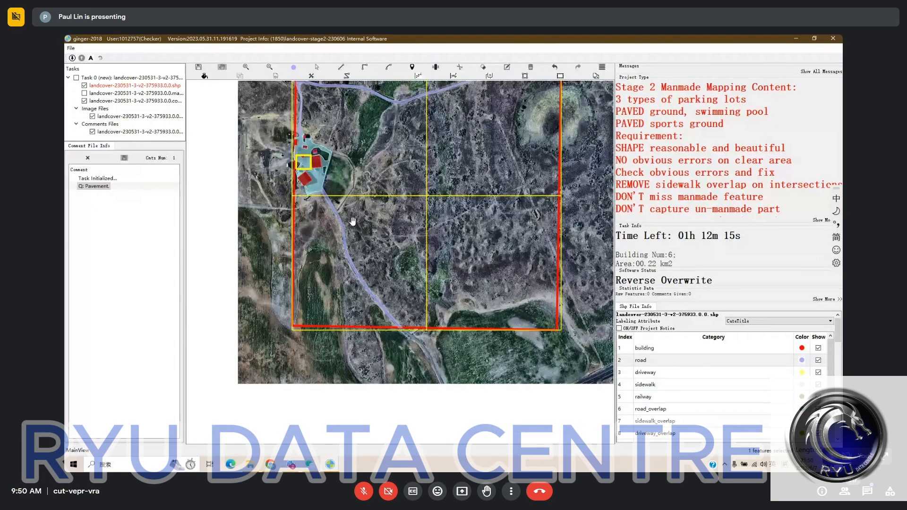
{"action": "scroll", "coordinate": [353, 222], "scroll_direction": "up", "scroll_amount": 1}
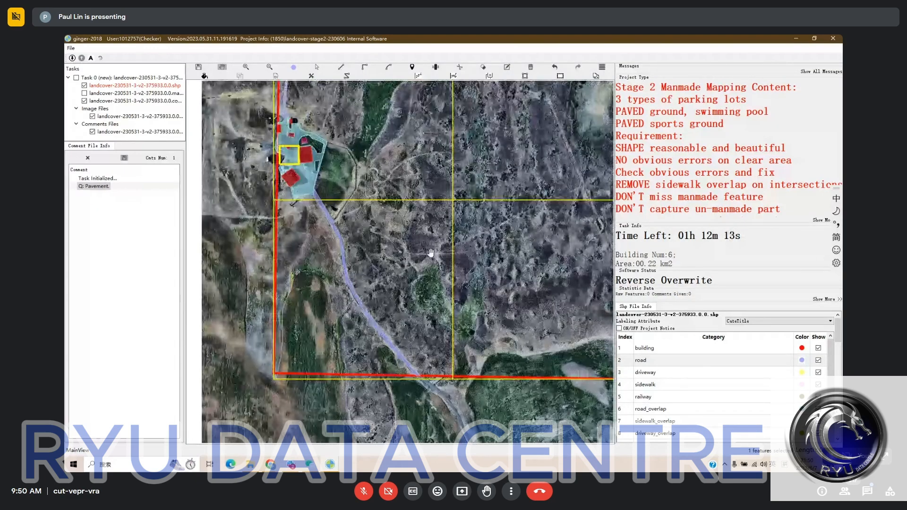
- Delete the pavement question comment from the comment list
{"action": "key", "text": "ctrl+a"}
{"action": "key", "text": "Return"}
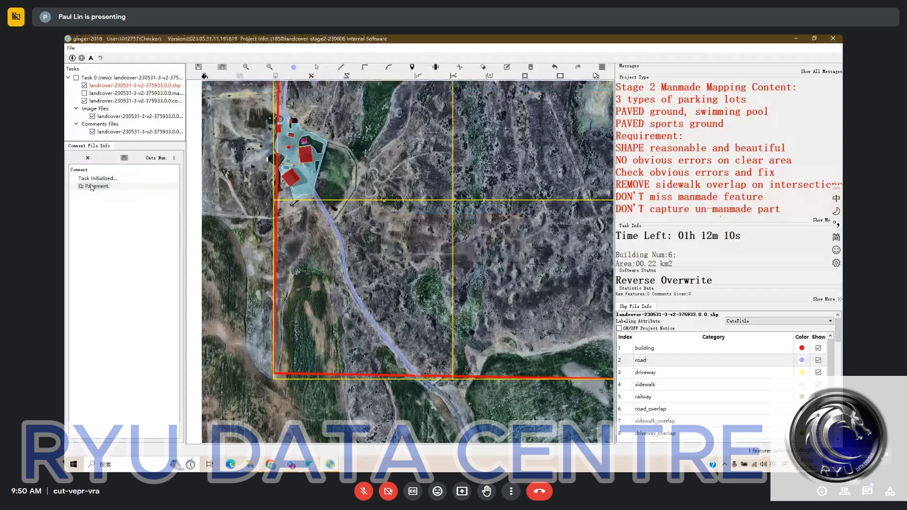
{"action": "double_click", "coordinate": [91, 188]}
{"action": "left_click", "coordinate": [87, 158]}
- Inspect the farmyard pavement's edge along the western boundary and the mapping across the whole area
{"action": "scroll", "coordinate": [468, 279], "scroll_direction": "down", "scroll_amount": 3}
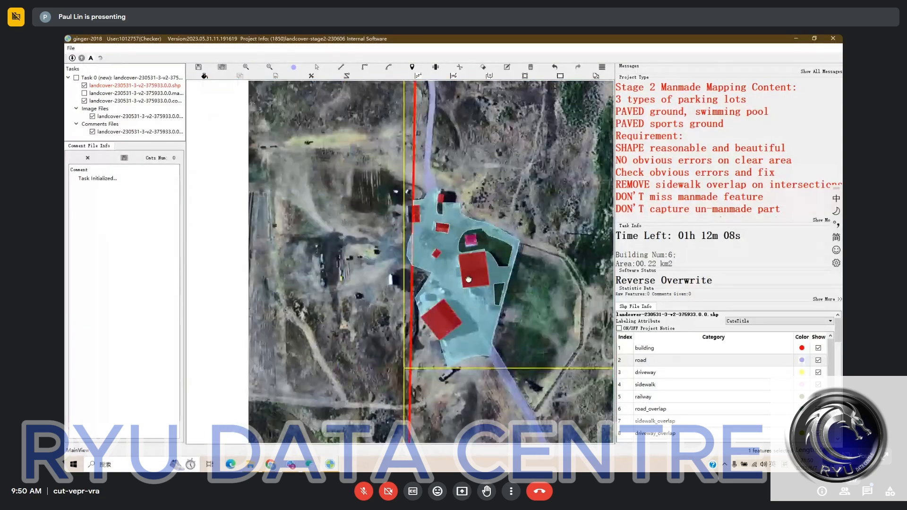
{"action": "left_click_drag", "start_coordinate": [468, 279], "coordinate": [467, 280]}
{"action": "key", "text": "space"}
{"action": "key", "text": "space"}
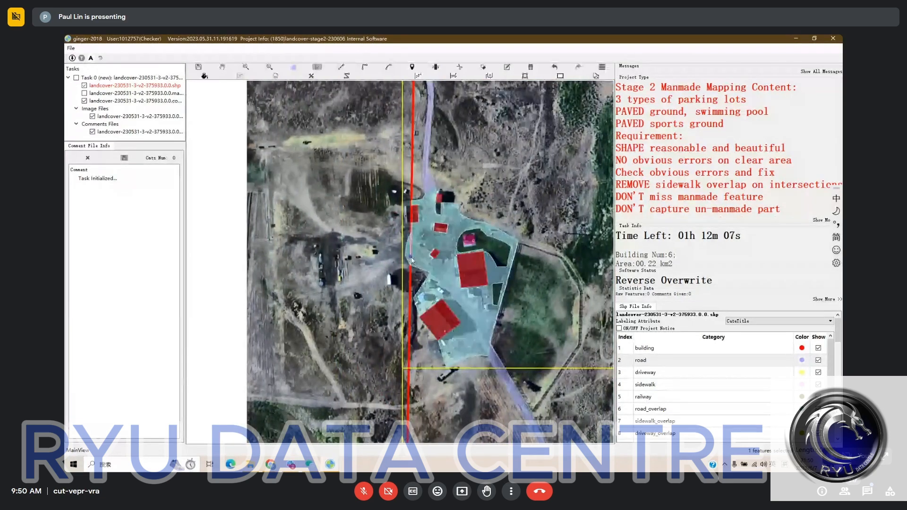
{"action": "key", "text": "s"}
{"action": "left_click", "coordinate": [410, 258]}
{"action": "left_click_drag", "start_coordinate": [410, 257], "coordinate": [374, 252]}
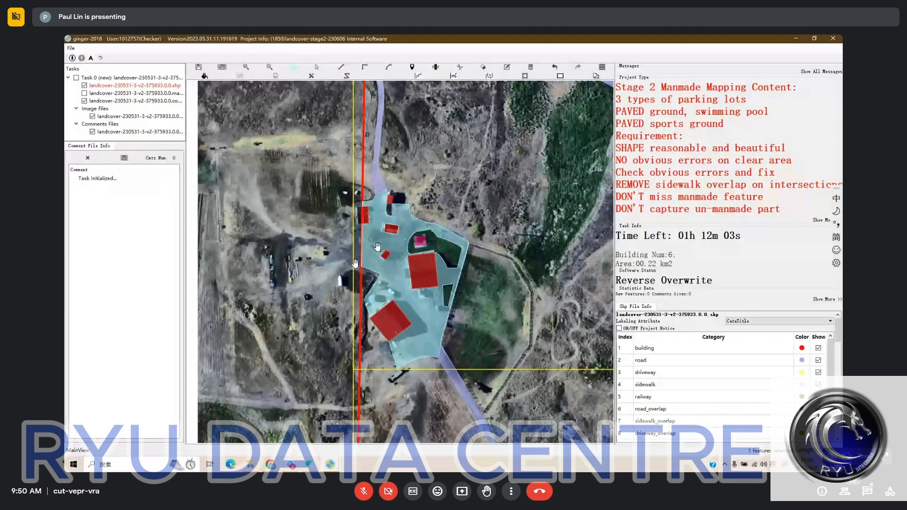
{"action": "left_click_drag", "start_coordinate": [347, 245], "coordinate": [334, 241]}
{"action": "scroll", "coordinate": [334, 242], "scroll_direction": "down", "scroll_amount": 2}
{"action": "left_click_drag", "start_coordinate": [523, 243], "coordinate": [454, 227]}
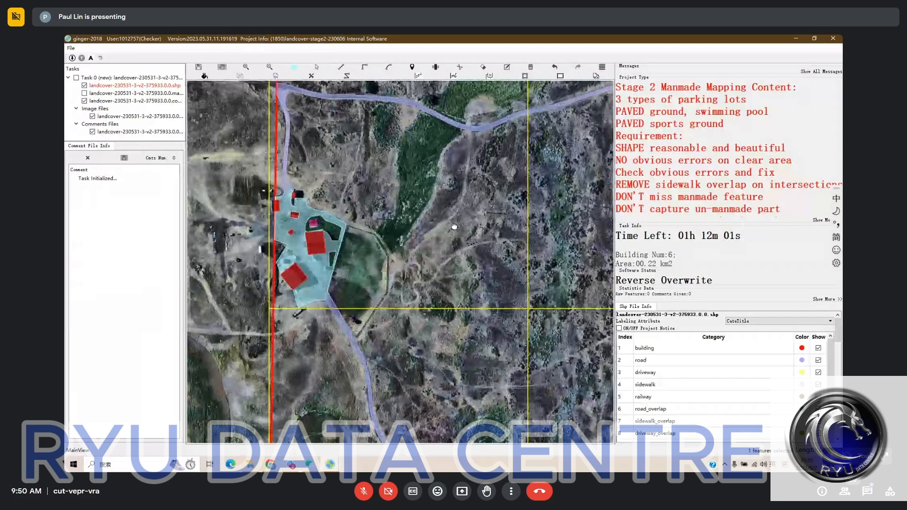
{"action": "scroll", "coordinate": [454, 227], "scroll_direction": "down", "scroll_amount": 3}
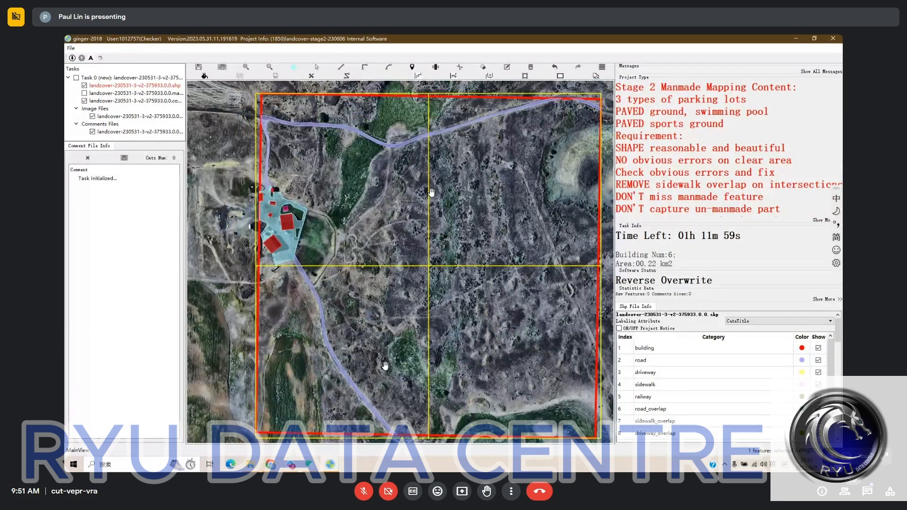
- Switch to the forest task and compare the western driveway and its building with the bare satellite imagery
{"action": "mouse_move", "coordinate": [340, 466]}
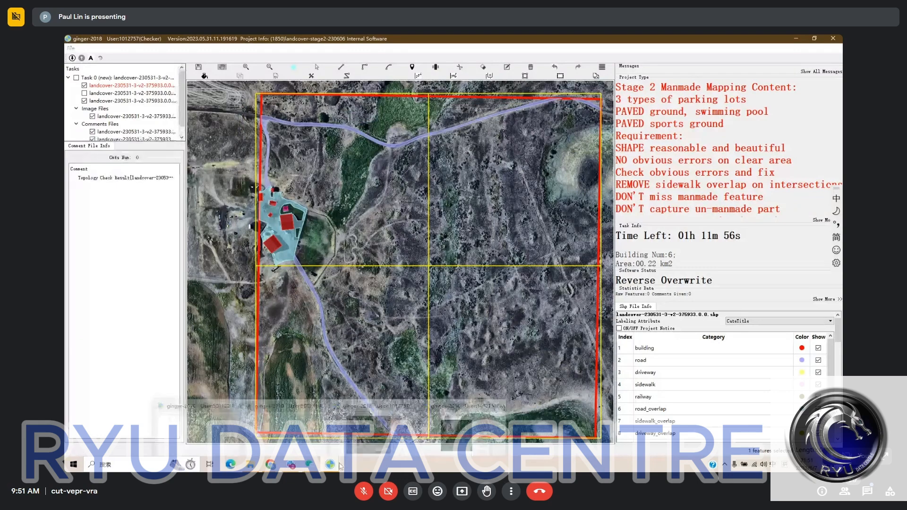
{"action": "left_click", "coordinate": [474, 427]}
{"action": "left_click_drag", "start_coordinate": [449, 328], "coordinate": [453, 302]}
{"action": "scroll", "coordinate": [453, 302], "scroll_direction": "up", "scroll_amount": 3}
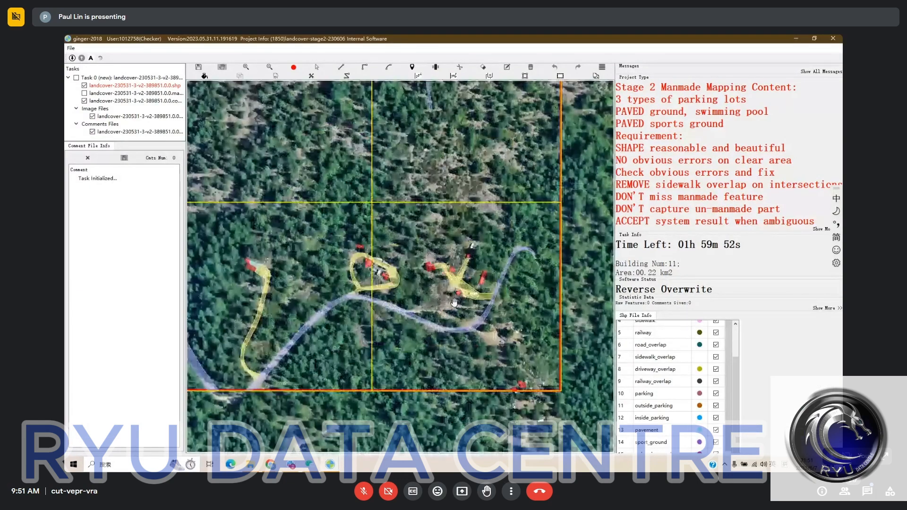
{"action": "left_click_drag", "start_coordinate": [373, 334], "coordinate": [427, 317]}
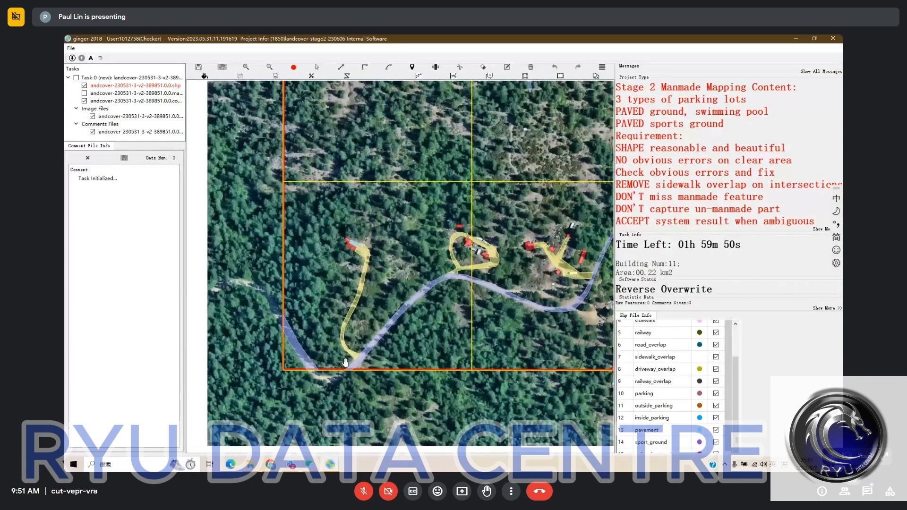
{"action": "scroll", "coordinate": [373, 245], "scroll_direction": "up", "scroll_amount": 3}
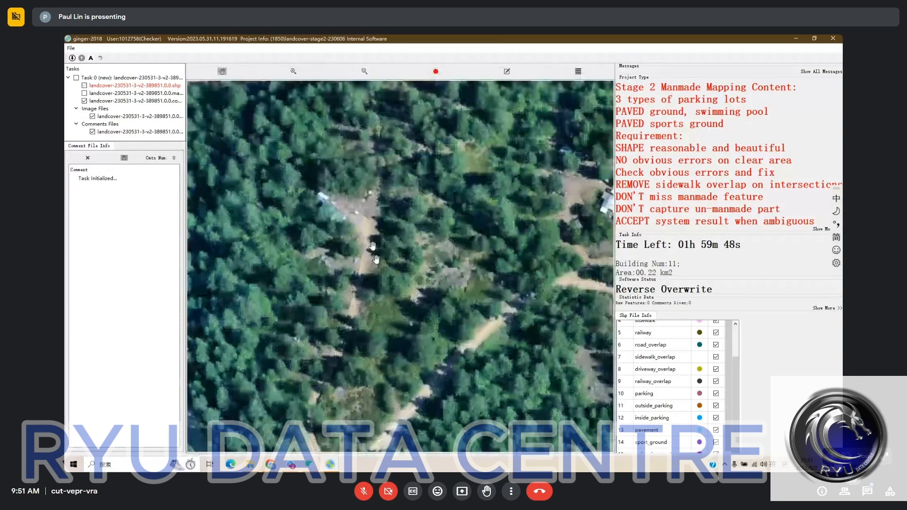
{"action": "left_click_drag", "start_coordinate": [437, 243], "coordinate": [337, 252]}
{"action": "key", "text": "space"}
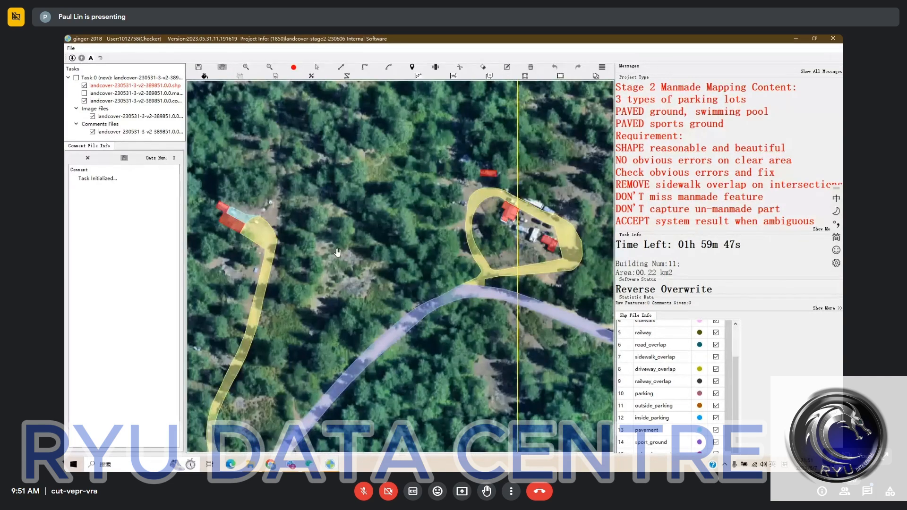
- Inspect the driveways and road in the forest task's eastern half and the road segment along its northern boundary
{"action": "left_click_drag", "start_coordinate": [602, 263], "coordinate": [307, 253]}
{"action": "scroll", "coordinate": [369, 253], "scroll_direction": "down", "scroll_amount": 2}
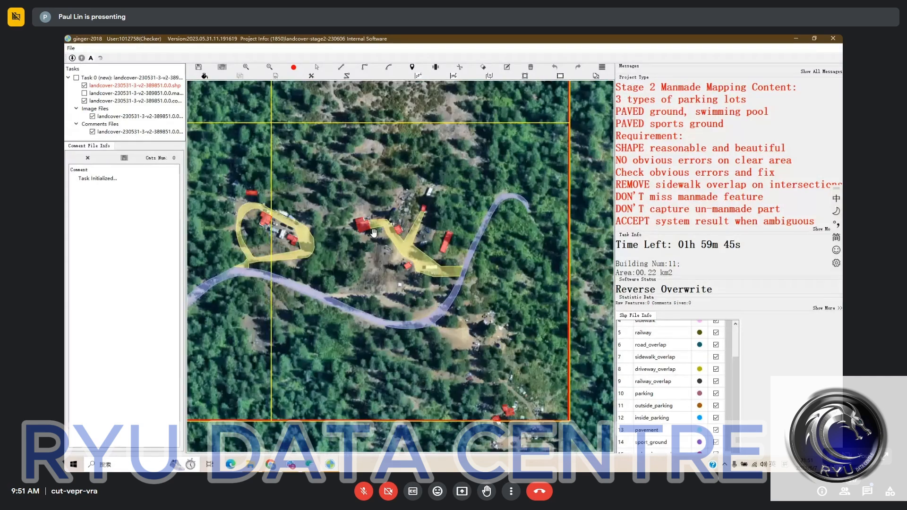
{"action": "scroll", "coordinate": [373, 233], "scroll_direction": "down", "scroll_amount": 1}
{"action": "left_click_drag", "start_coordinate": [361, 129], "coordinate": [444, 348]}
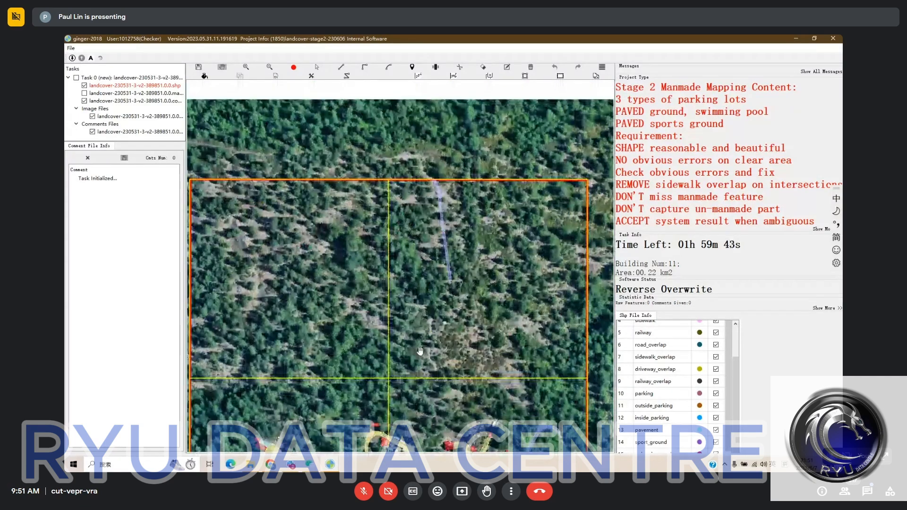
{"action": "left_click_drag", "start_coordinate": [397, 448], "coordinate": [382, 265]}
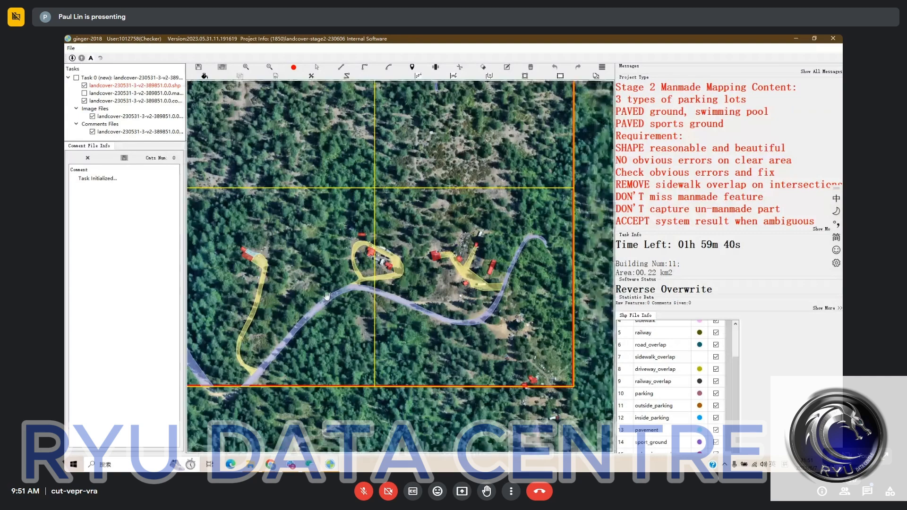
- Recheck the western driveway and the small pavement beside its building, and submit the forest task
{"action": "left_click_drag", "start_coordinate": [326, 295], "coordinate": [348, 256]}
{"action": "scroll", "coordinate": [347, 256], "scroll_direction": "up", "scroll_amount": 2}
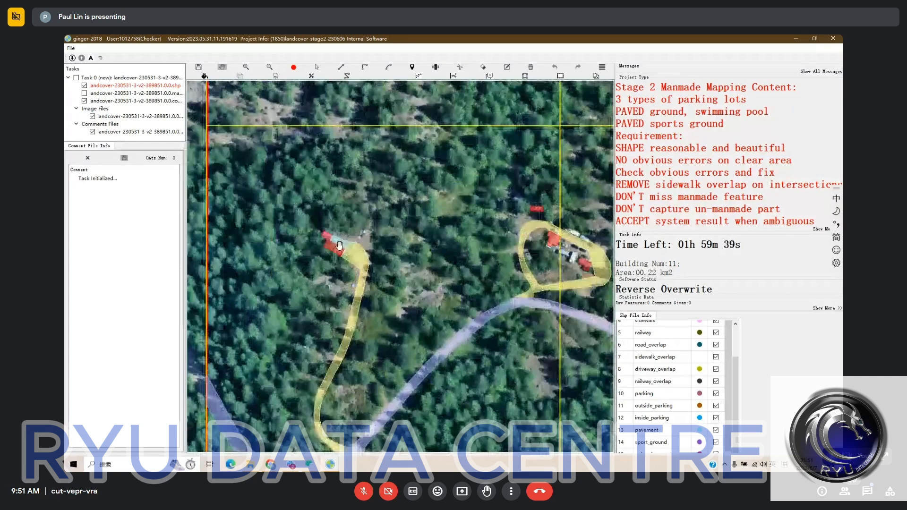
{"action": "scroll", "coordinate": [352, 261], "scroll_direction": "up", "scroll_amount": 1}
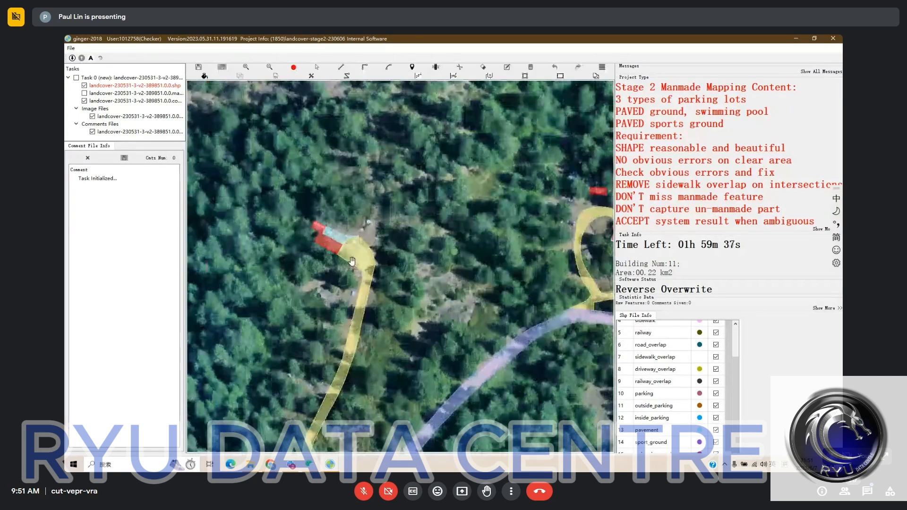
{"action": "scroll", "coordinate": [352, 261], "scroll_direction": "down", "scroll_amount": 2}
{"action": "left_click_drag", "start_coordinate": [423, 266], "coordinate": [342, 259]}
{"action": "scroll", "coordinate": [342, 258], "scroll_direction": "down", "scroll_amount": 1}
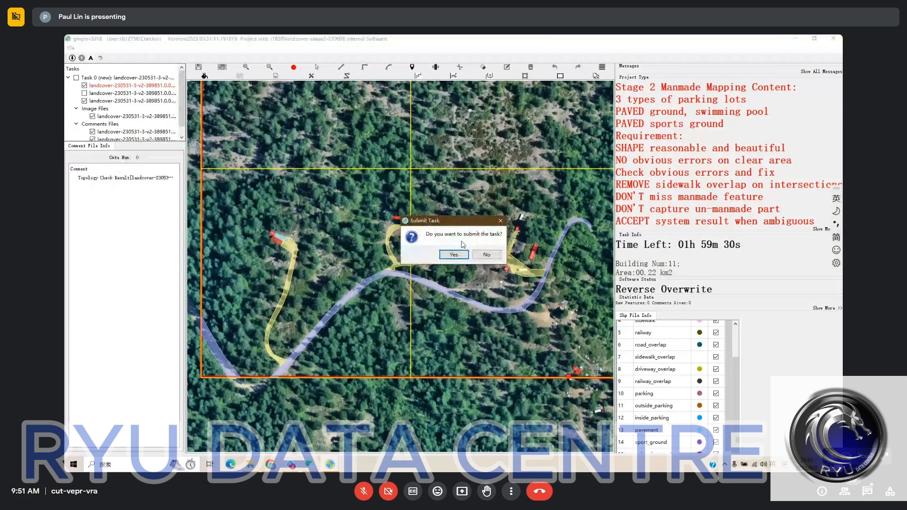
{"action": "left_click", "coordinate": [454, 254]}
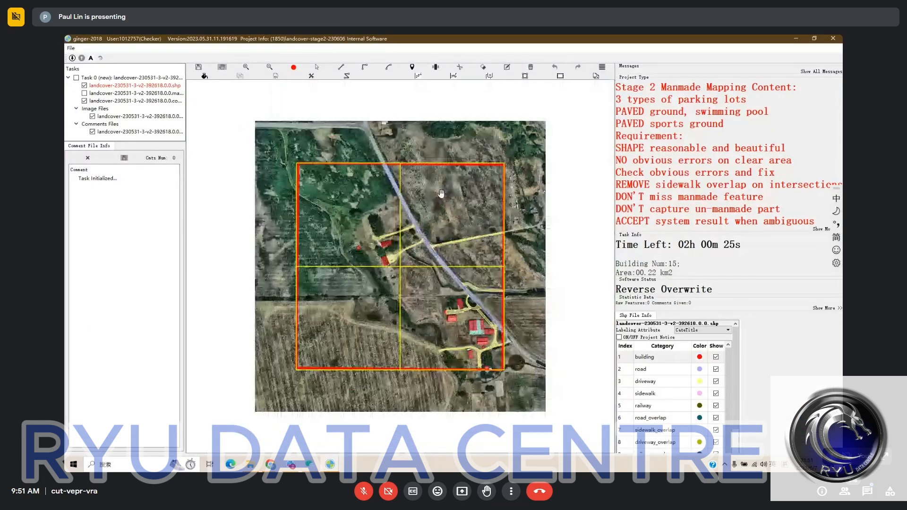
- Trim the northern farmhouse's driveway by cutting off the narrow spur that overlaps the sidewalk, keeping the driveway's edge continuous
{"action": "scroll", "coordinate": [389, 242], "scroll_direction": "up", "scroll_amount": 2}
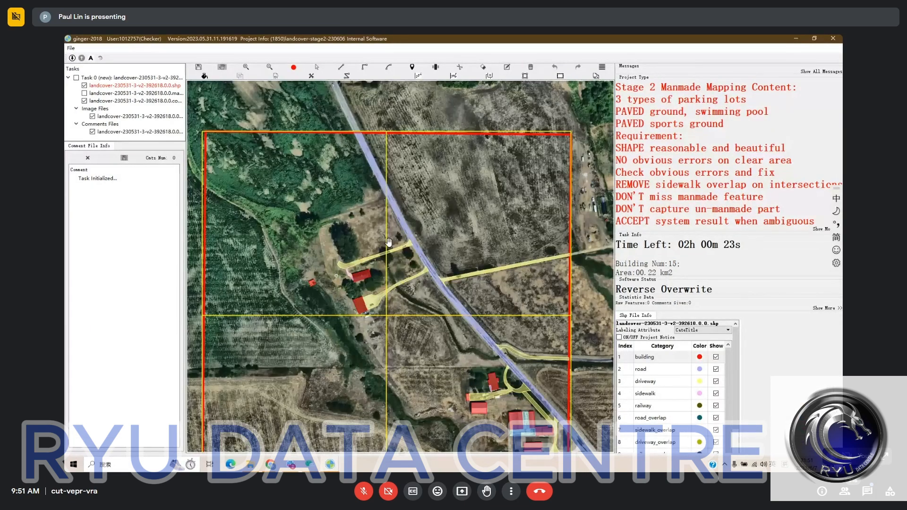
{"action": "scroll", "coordinate": [356, 276], "scroll_direction": "up", "scroll_amount": 2}
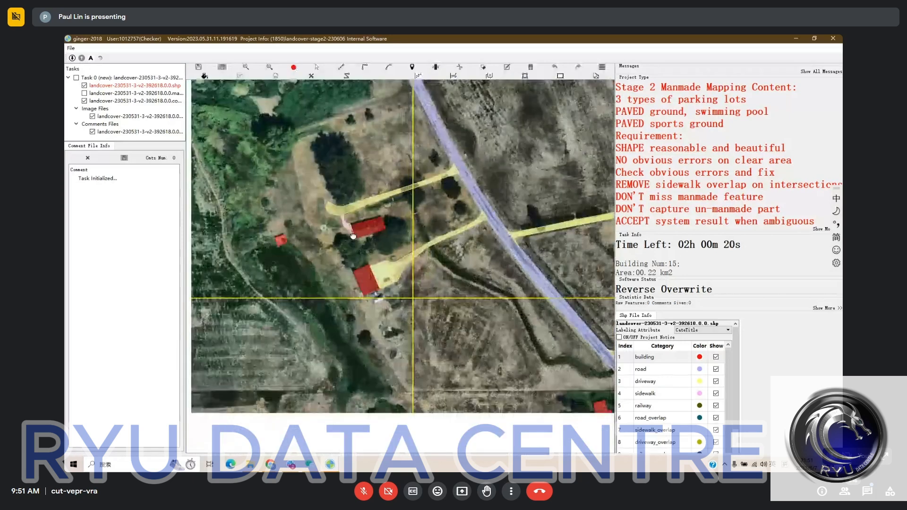
{"action": "scroll", "coordinate": [350, 190], "scroll_direction": "up", "scroll_amount": 3}
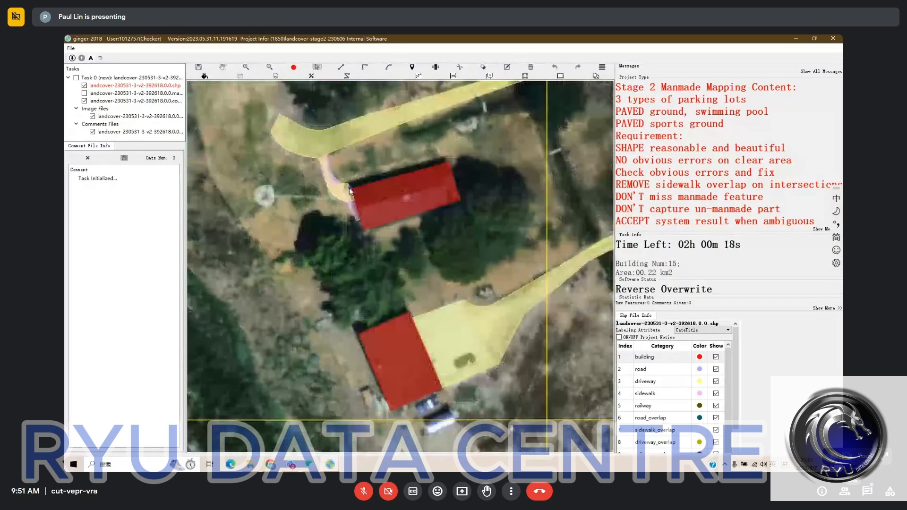
{"action": "left_click", "coordinate": [350, 190]}
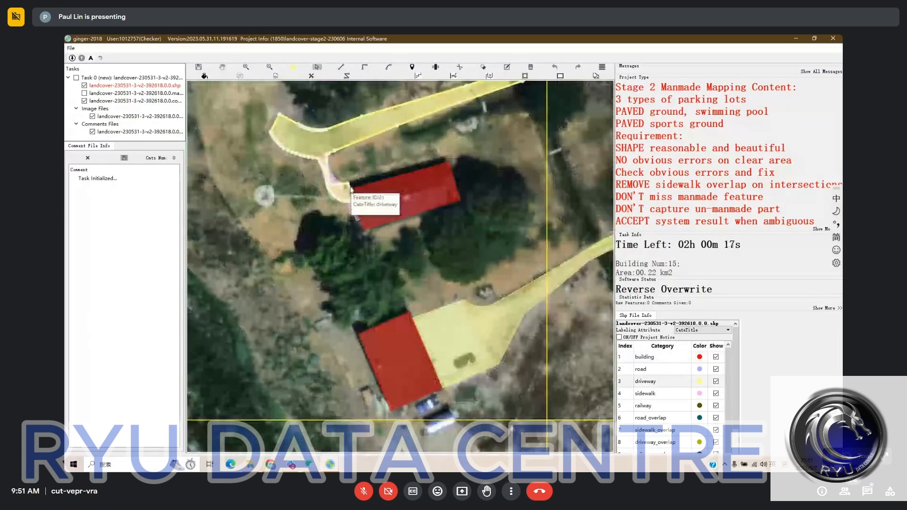
{"action": "scroll", "coordinate": [350, 190], "scroll_direction": "up", "scroll_amount": 2}
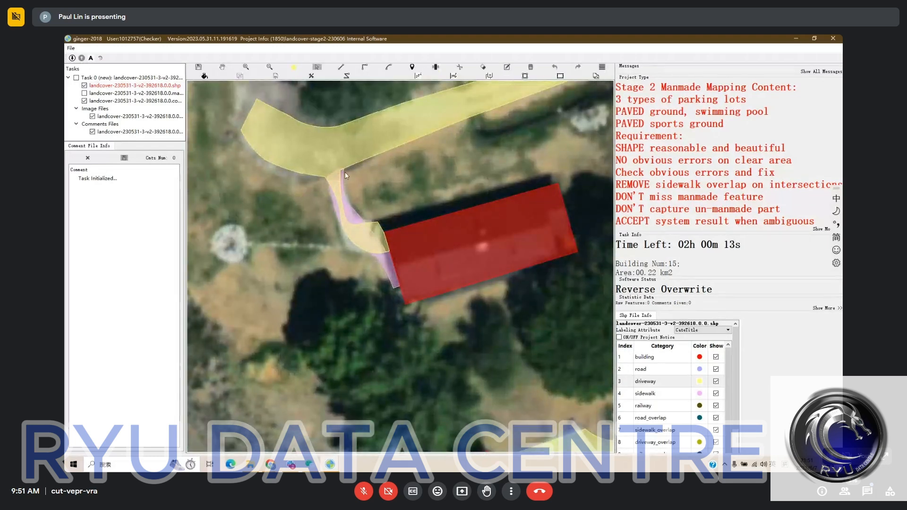
{"action": "key", "text": "r"}
{"action": "left_click", "coordinate": [325, 177]}
{"action": "left_click", "coordinate": [341, 170]}
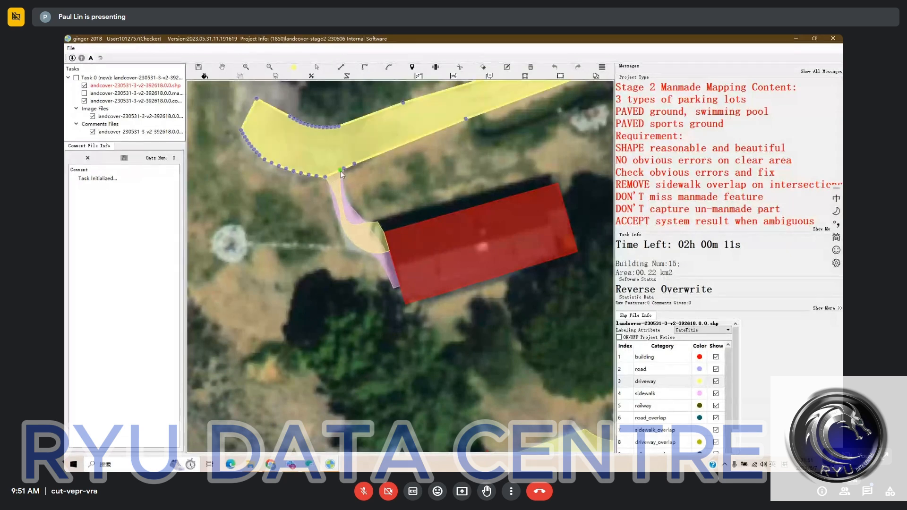
{"action": "right_click", "coordinate": [341, 171]}
- Try removing the sidewalk between the driveway and the northern farmhouse to examine the path beneath, and undo the removal
{"action": "left_click", "coordinate": [334, 182]}
{"action": "scroll", "coordinate": [327, 182], "scroll_direction": "up", "scroll_amount": 3}
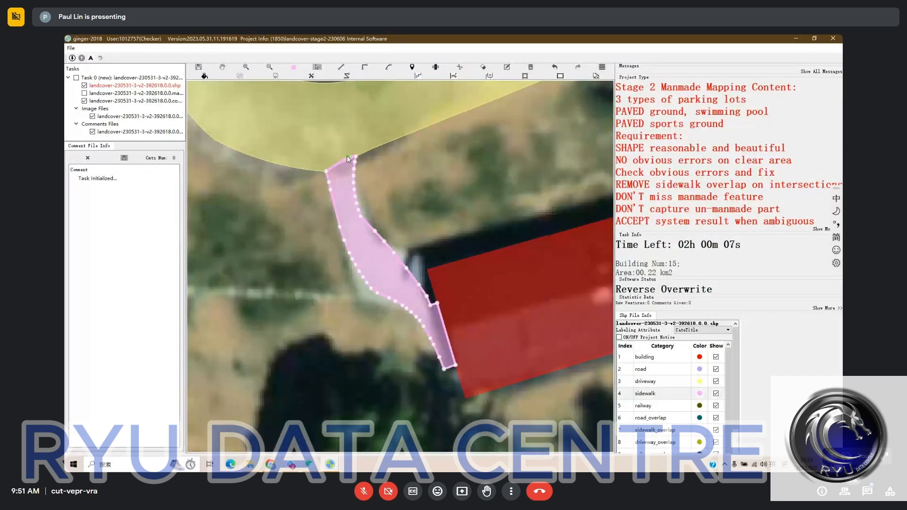
{"action": "key", "text": "Escape"}
{"action": "left_click_drag", "start_coordinate": [346, 193], "coordinate": [349, 217]}
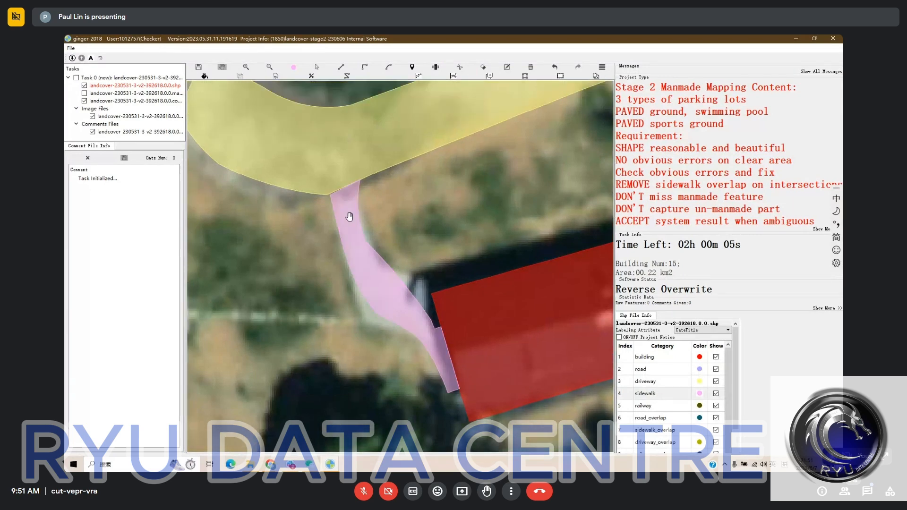
{"action": "key", "text": "Delete"}
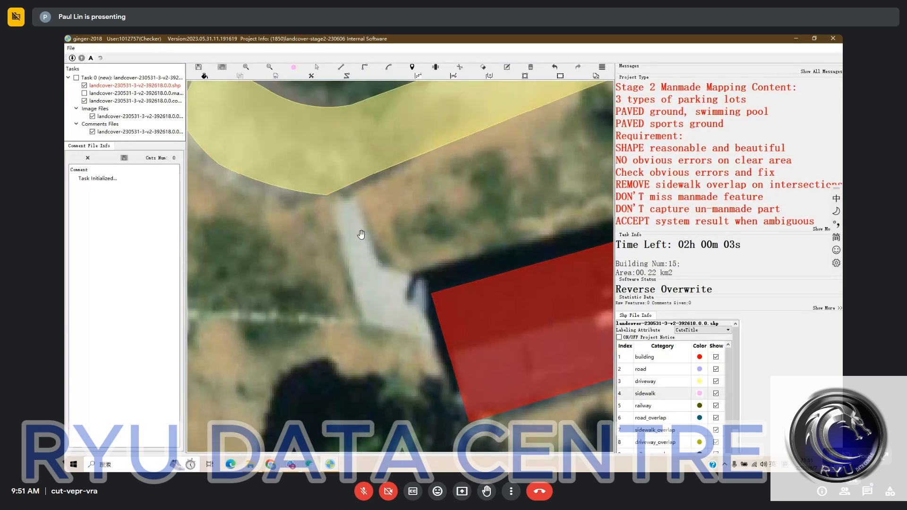
{"action": "scroll", "coordinate": [356, 221], "scroll_direction": "down", "scroll_amount": 1}
{"action": "key", "text": "ctrl+z"}
- Reshape the northern end of the farmhouse sidewalk where it meets the driveway
{"action": "left_click", "coordinate": [344, 216]}
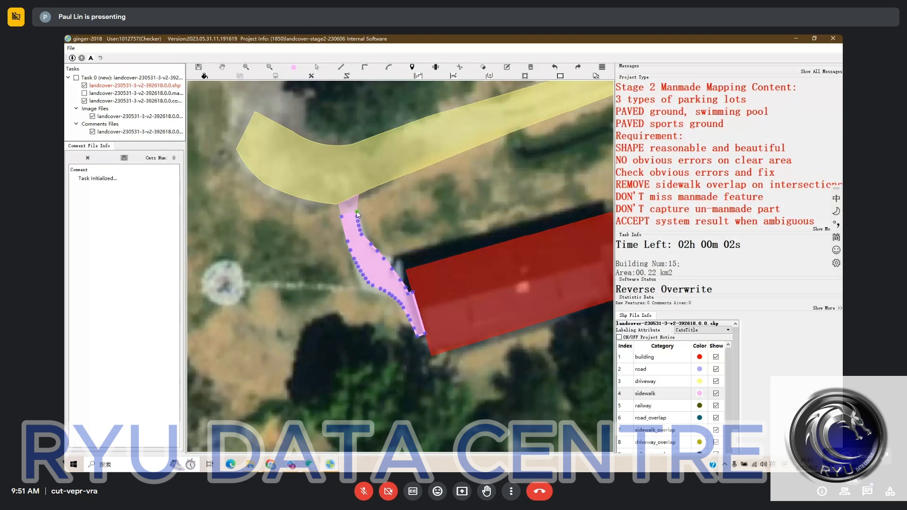
{"action": "left_click", "coordinate": [342, 216]}
{"action": "left_click", "coordinate": [335, 197]}
{"action": "left_click", "coordinate": [351, 192]}
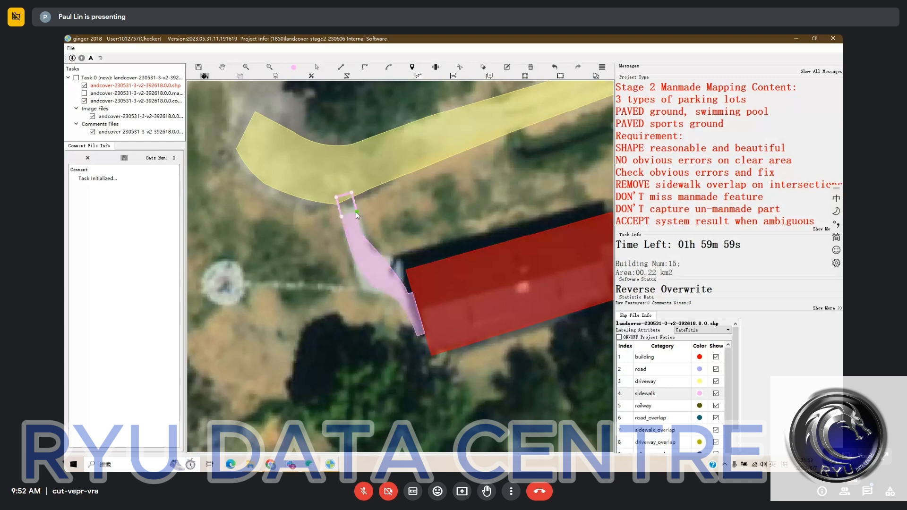
{"action": "left_click", "coordinate": [356, 212]}
- Compare the mapped road and driveways around the farmhouses and eastern fields with the bare satellite imagery
{"action": "scroll", "coordinate": [398, 221], "scroll_direction": "down", "scroll_amount": 3}
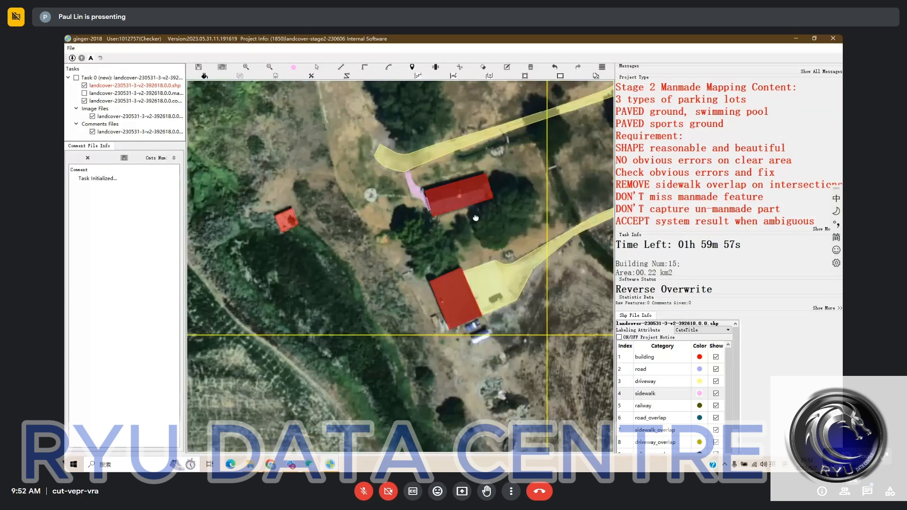
{"action": "scroll", "coordinate": [476, 217], "scroll_direction": "down", "scroll_amount": 2}
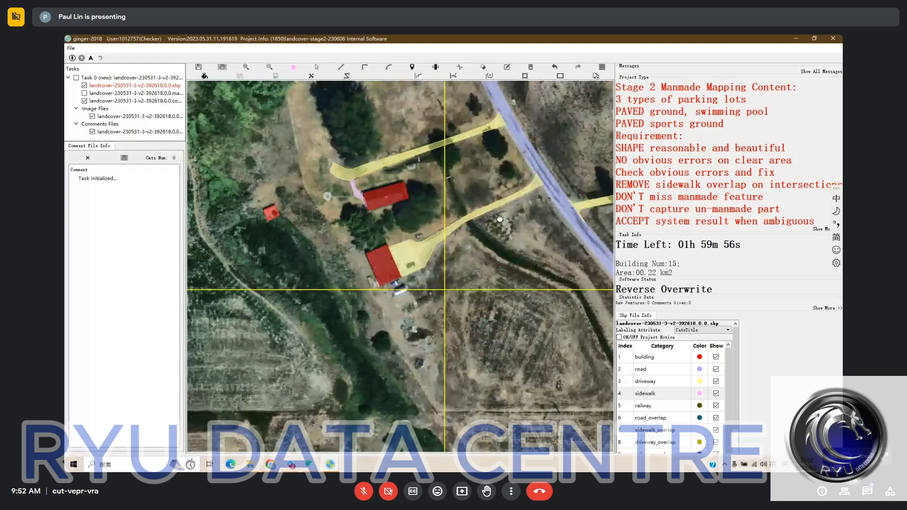
{"action": "scroll", "coordinate": [500, 219], "scroll_direction": "down", "scroll_amount": 1}
{"action": "key", "text": "space"}
{"action": "left_click_drag", "start_coordinate": [478, 216], "coordinate": [213, 257]}
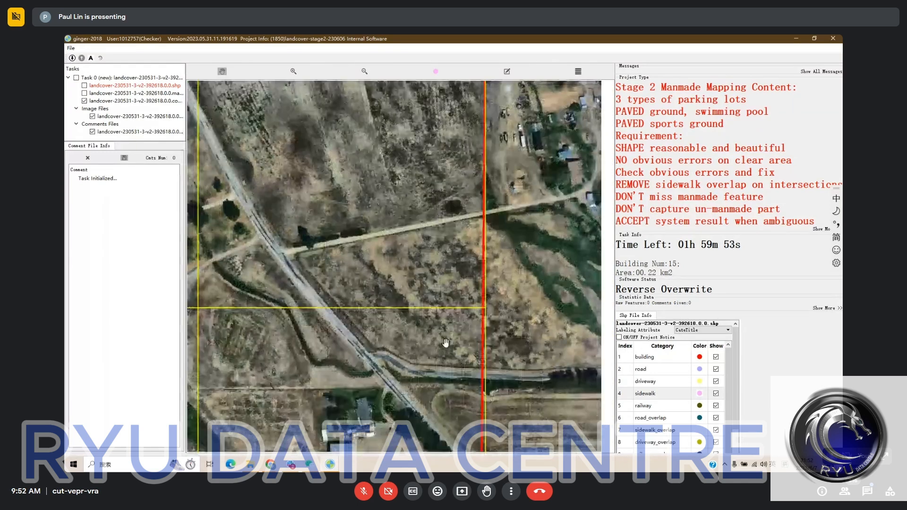
{"action": "key", "text": "space"}
{"action": "scroll", "coordinate": [414, 262], "scroll_direction": "up", "scroll_amount": 1}
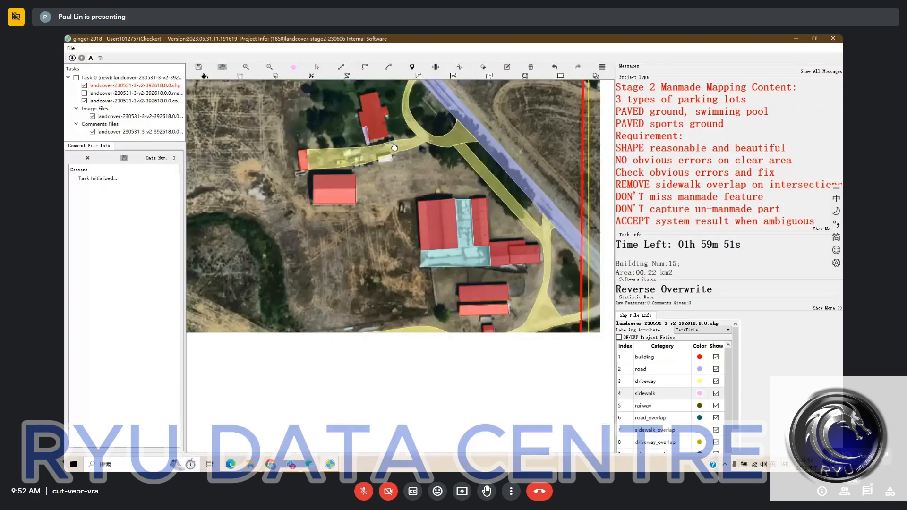
- Compare the buildings, pavement and driveways of the southeastern farm compound with the bare satellite imagery
{"action": "scroll", "coordinate": [394, 148], "scroll_direction": "down", "scroll_amount": 1}
{"action": "key", "text": "space"}
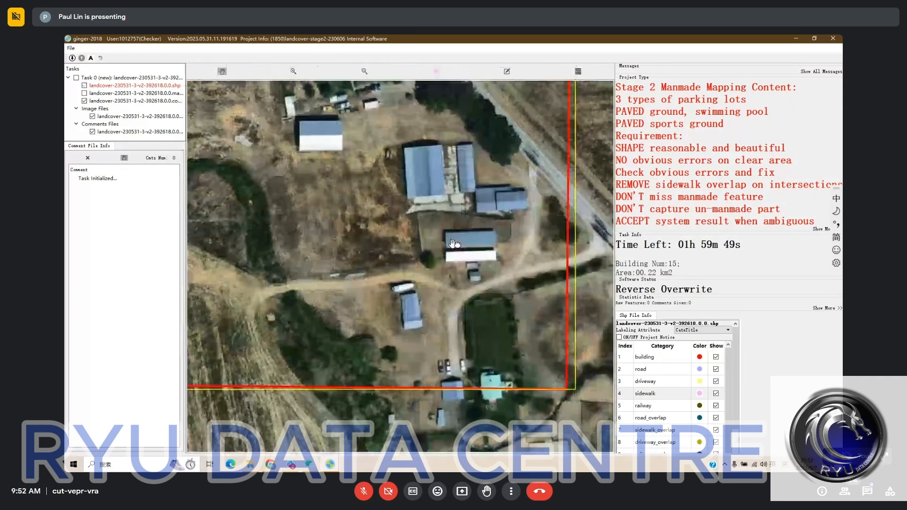
{"action": "key", "text": "space"}
{"action": "scroll", "coordinate": [485, 251], "scroll_direction": "down", "scroll_amount": 1}
{"action": "key", "text": "space"}
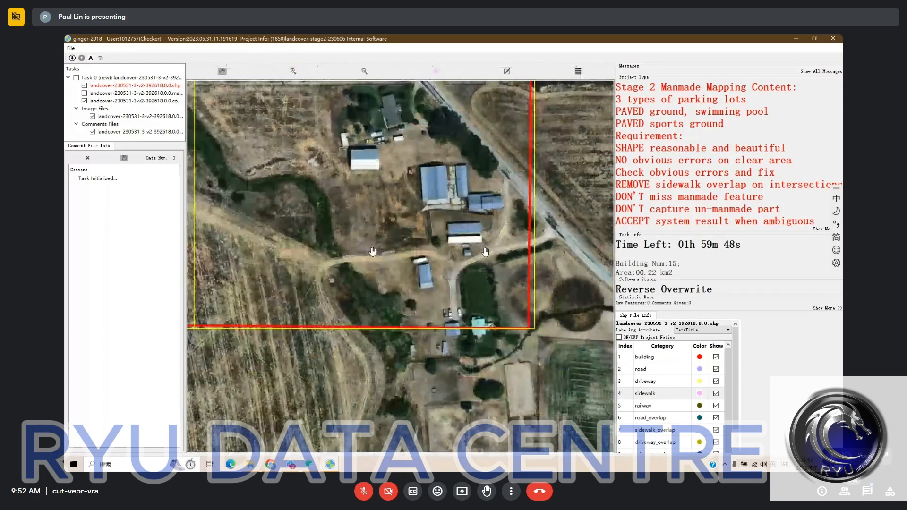
{"action": "key", "text": "space"}
{"action": "scroll", "coordinate": [465, 288], "scroll_direction": "down", "scroll_amount": 1}
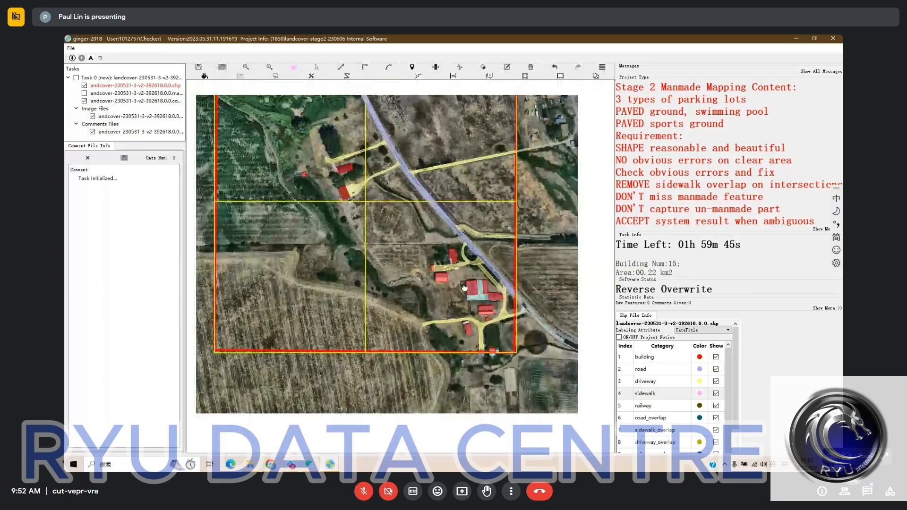
- Submit the farmland task and switch to the lakeshore task
{"action": "scroll", "coordinate": [465, 288], "scroll_direction": "down", "scroll_amount": 2}
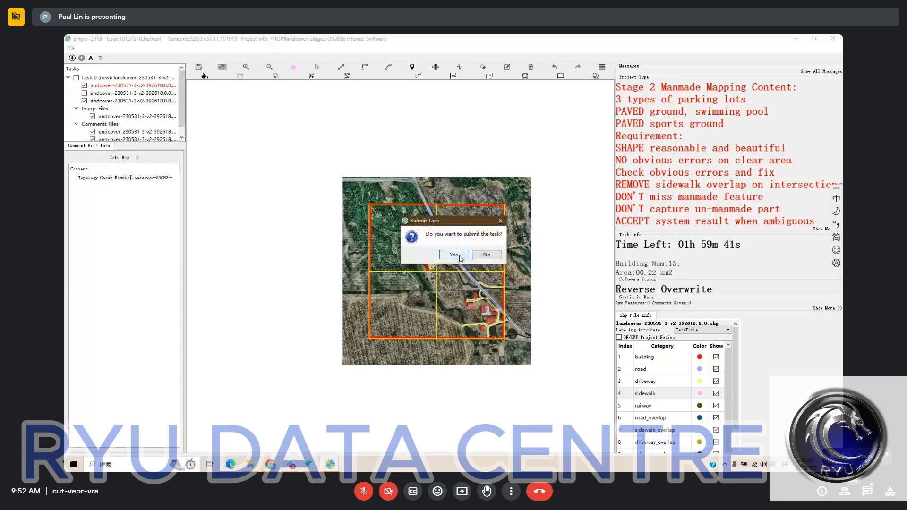
{"action": "left_click", "coordinate": [460, 256]}
{"action": "mouse_move", "coordinate": [338, 464]}
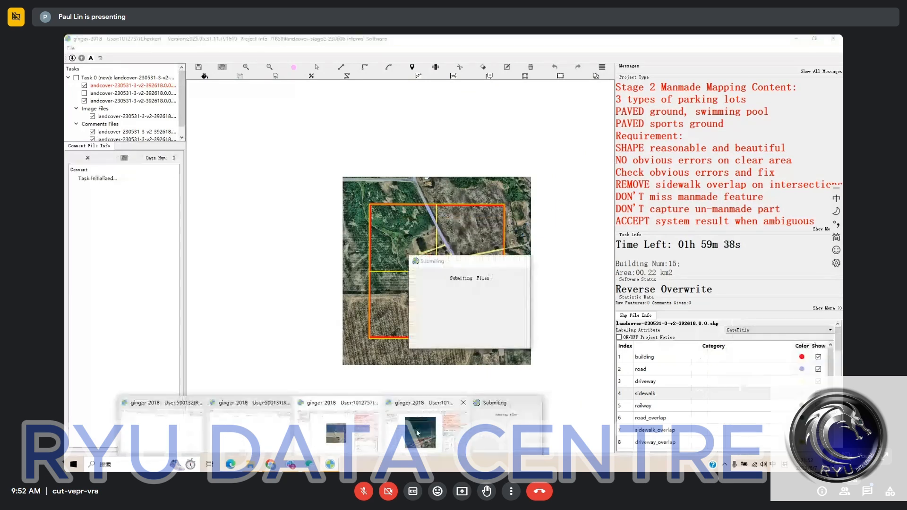
{"action": "left_click", "coordinate": [416, 429]}
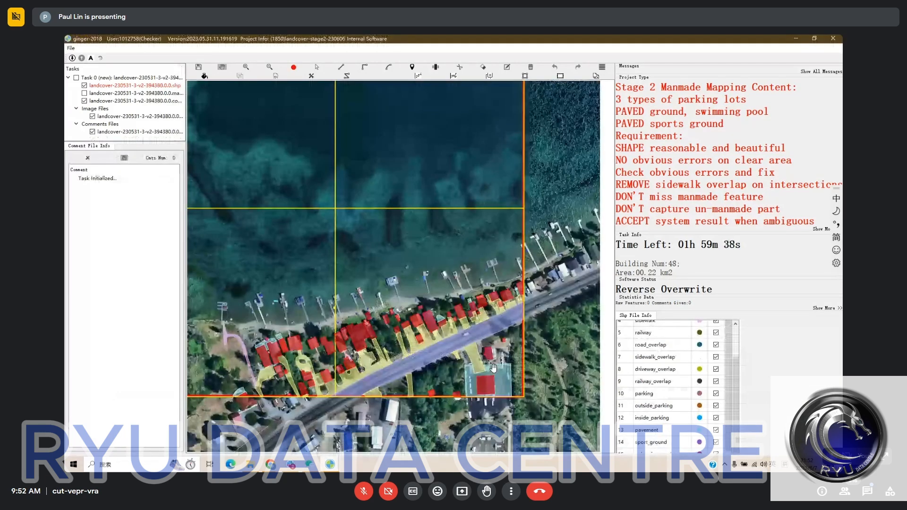
- Compare the lakeshore road, house driveways, western sidewalk and southeastern pavement with the bare satellite imagery
{"action": "scroll", "coordinate": [493, 367], "scroll_direction": "up", "scroll_amount": 2}
{"action": "scroll", "coordinate": [493, 368], "scroll_direction": "up", "scroll_amount": 1}
{"action": "left_click_drag", "start_coordinate": [493, 367], "coordinate": [473, 330]}
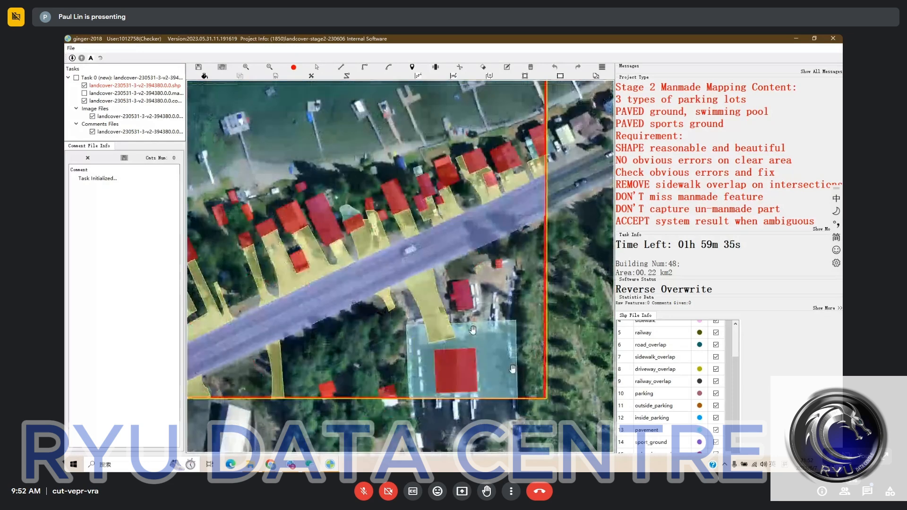
{"action": "key", "text": "space"}
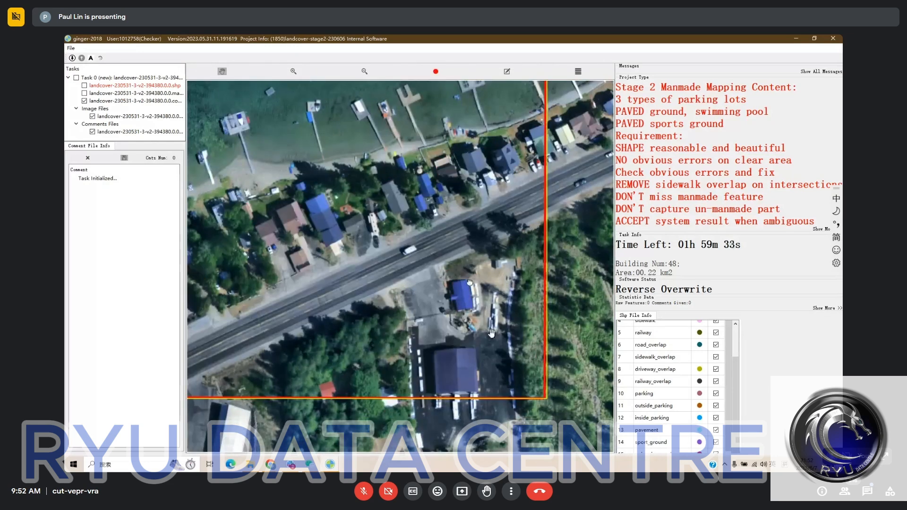
{"action": "key", "text": "space"}
{"action": "left_click_drag", "start_coordinate": [487, 185], "coordinate": [503, 175]}
{"action": "key", "text": "space"}
{"action": "key", "text": "space"}
{"action": "key", "text": "space"}
{"action": "key", "text": "space"}
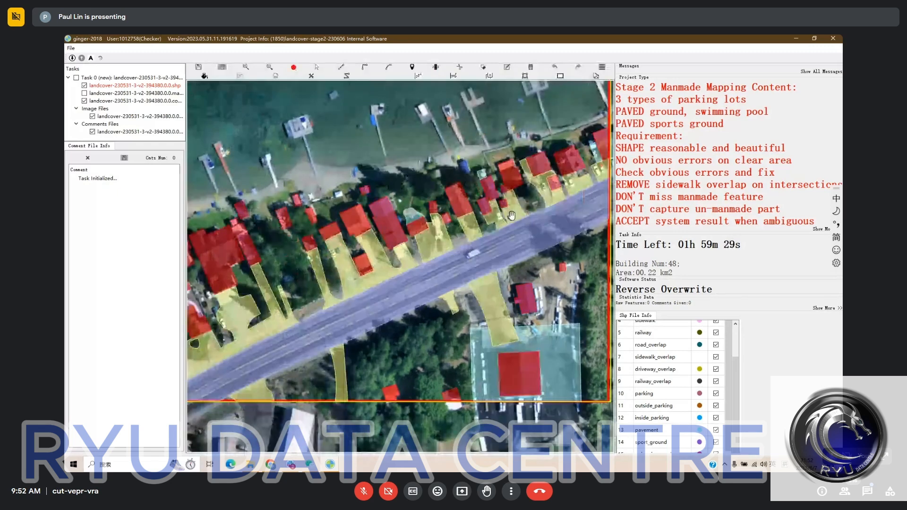
{"action": "key", "text": "space"}
{"action": "key", "text": "space"}
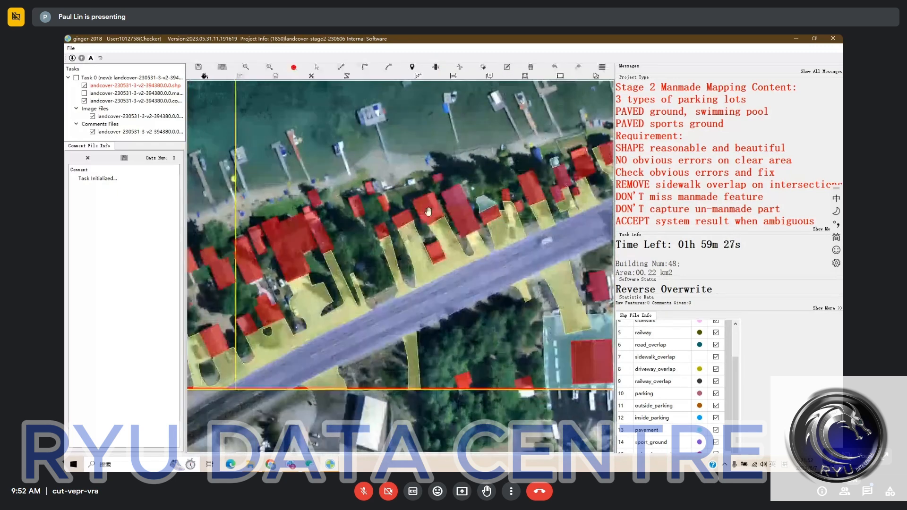
{"action": "left_click_drag", "start_coordinate": [358, 257], "coordinate": [462, 212]}
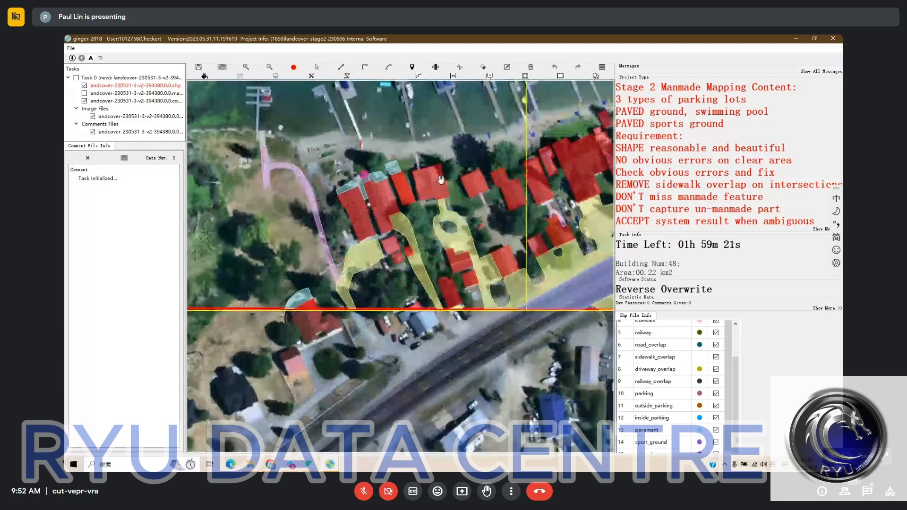
{"action": "left_click_drag", "start_coordinate": [362, 269], "coordinate": [439, 241]}
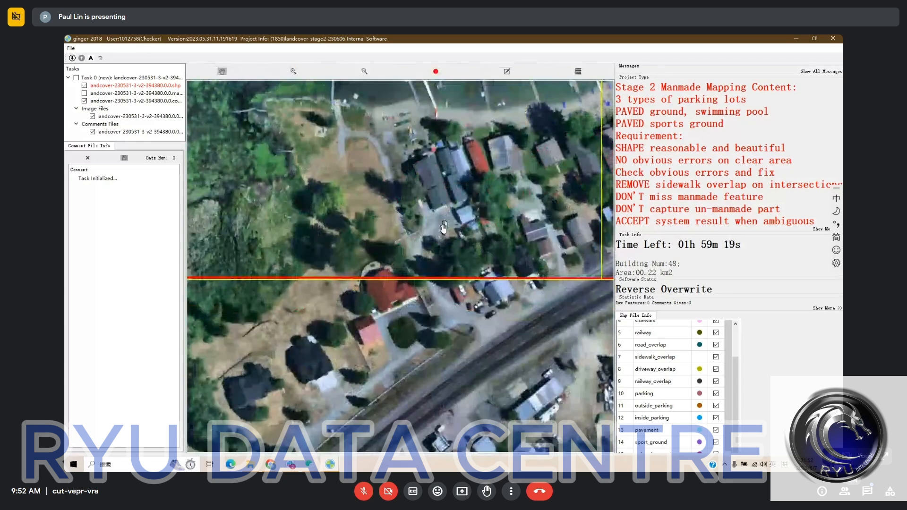
{"action": "scroll", "coordinate": [439, 241], "scroll_direction": "up", "scroll_amount": 1}
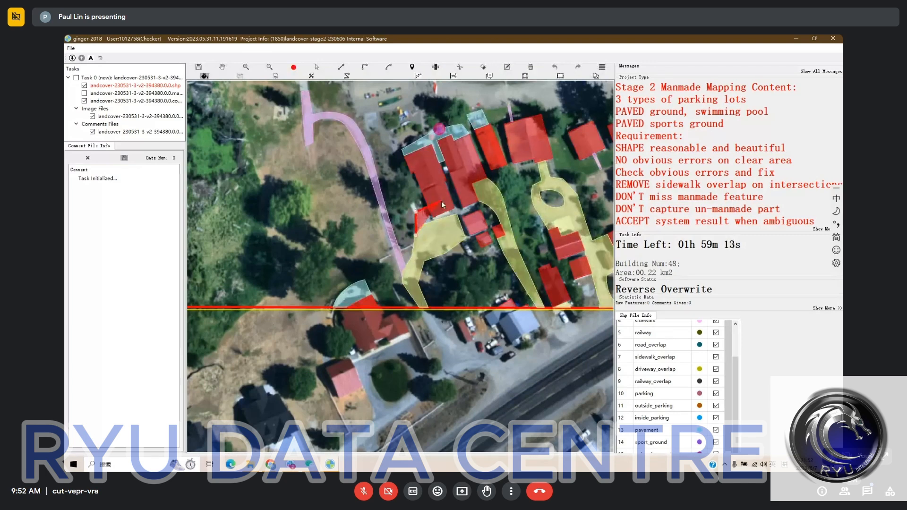
{"action": "key", "text": "Escape"}
{"action": "key", "text": "space"}
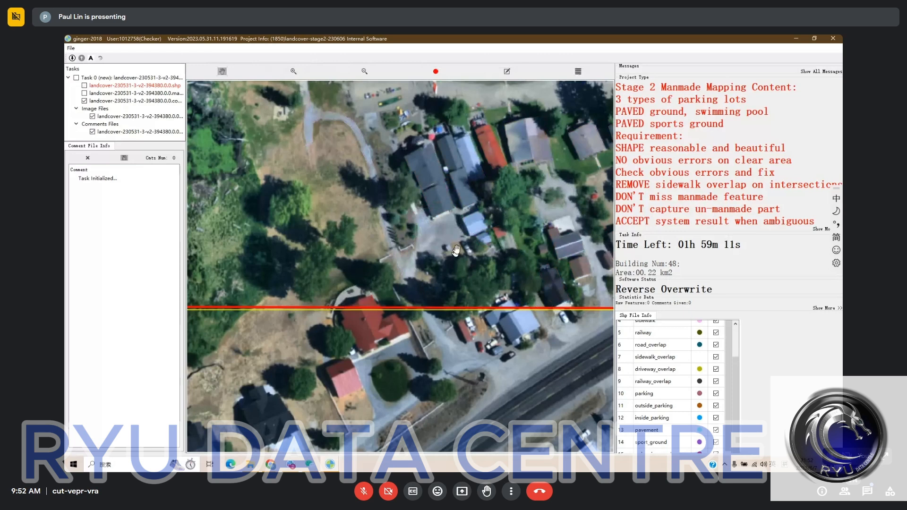
{"action": "key", "text": "space"}
{"action": "left_click", "coordinate": [471, 235]}
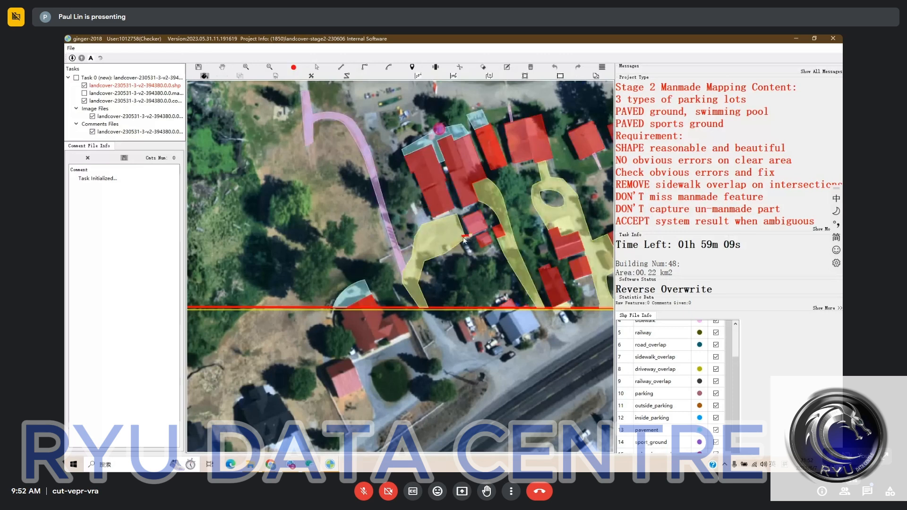
{"action": "left_click", "coordinate": [462, 237]}
{"action": "left_click", "coordinate": [436, 240]}
{"action": "left_click", "coordinate": [416, 241]}
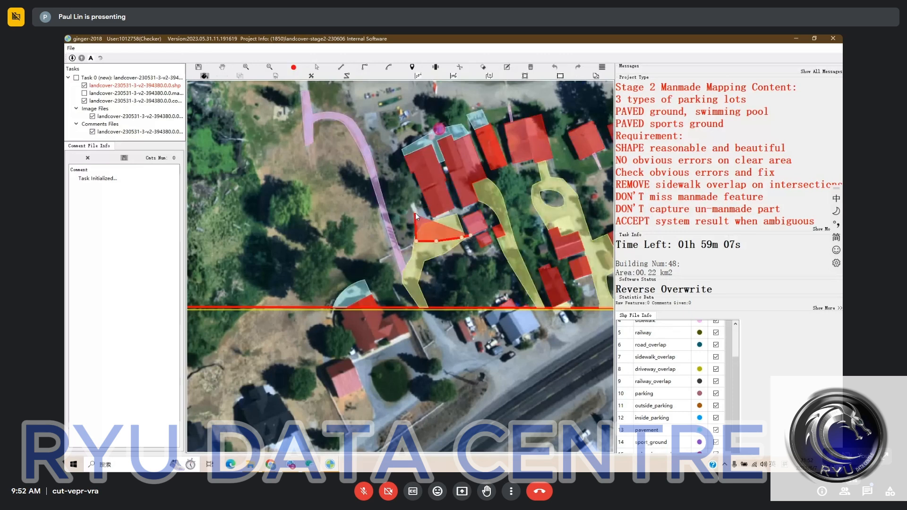
{"action": "left_click", "coordinate": [415, 212]}
{"action": "left_click", "coordinate": [424, 195]}
{"action": "key", "text": "Escape"}
{"action": "left_click", "coordinate": [470, 196]}
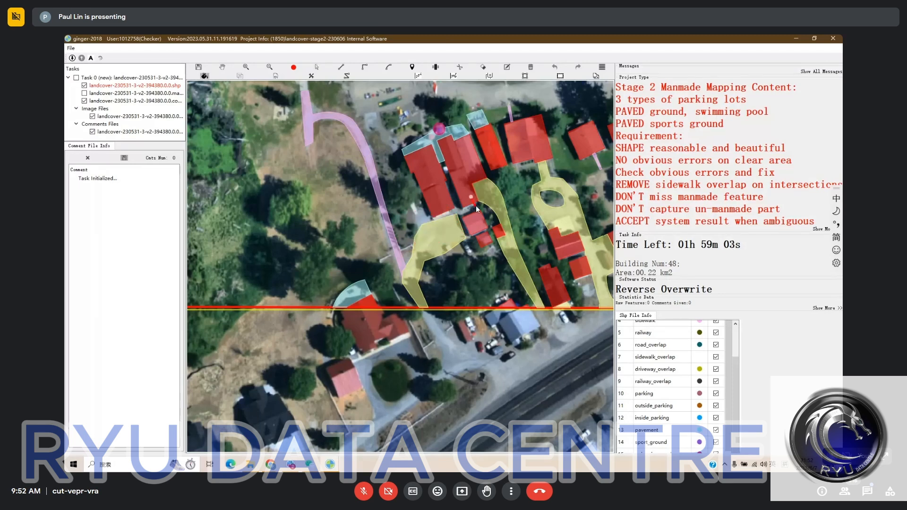
{"action": "key", "text": "Escape"}
- Draw a pavement area filling the gap between the western lakeshore houses and the northern edge of their driveway
{"action": "left_click", "coordinate": [478, 201]}
{"action": "left_click", "coordinate": [480, 209]}
{"action": "left_click", "coordinate": [479, 221]}
{"action": "left_click", "coordinate": [414, 236]}
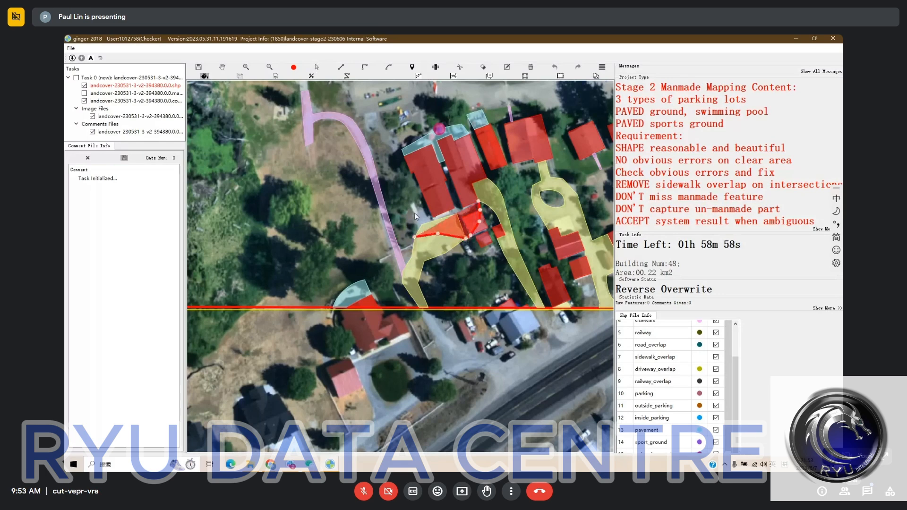
{"action": "left_click", "coordinate": [421, 187]}
{"action": "right_click", "coordinate": [457, 211]}
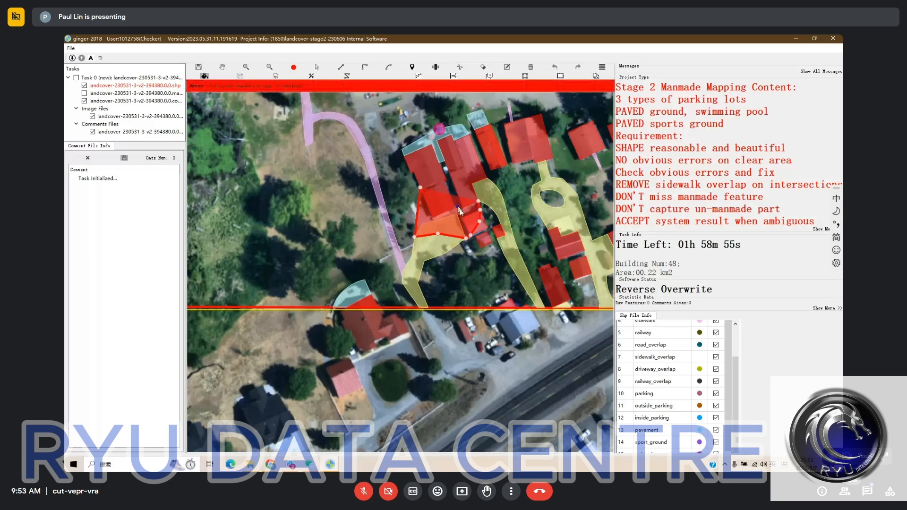
{"action": "right_click", "coordinate": [460, 209]}
{"action": "left_click", "coordinate": [461, 209]}
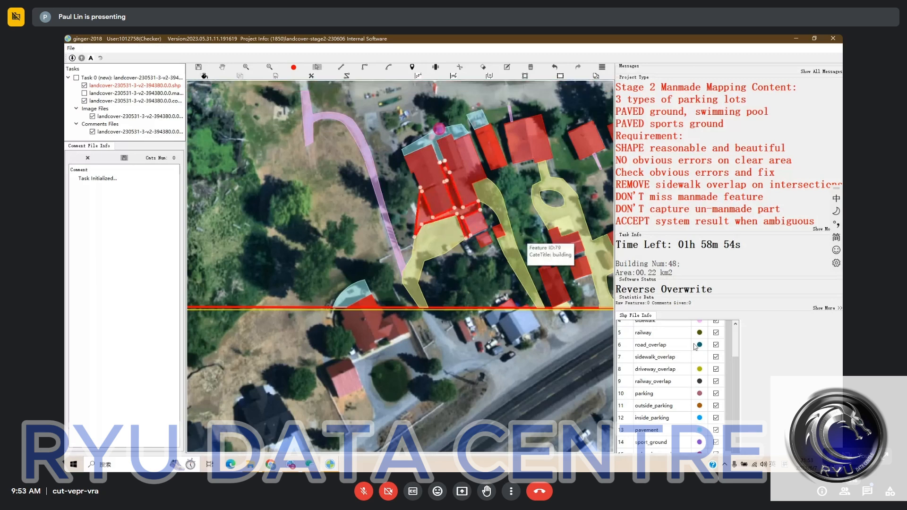
{"action": "left_click", "coordinate": [660, 429]}
- Check the new pavement and the remaining lakeshore driveways, sidewalks and task area for errors against the satellite imagery
{"action": "left_click_drag", "start_coordinate": [475, 224], "coordinate": [457, 215]}
{"action": "scroll", "coordinate": [407, 237], "scroll_direction": "down", "scroll_amount": 2}
{"action": "key", "text": "space"}
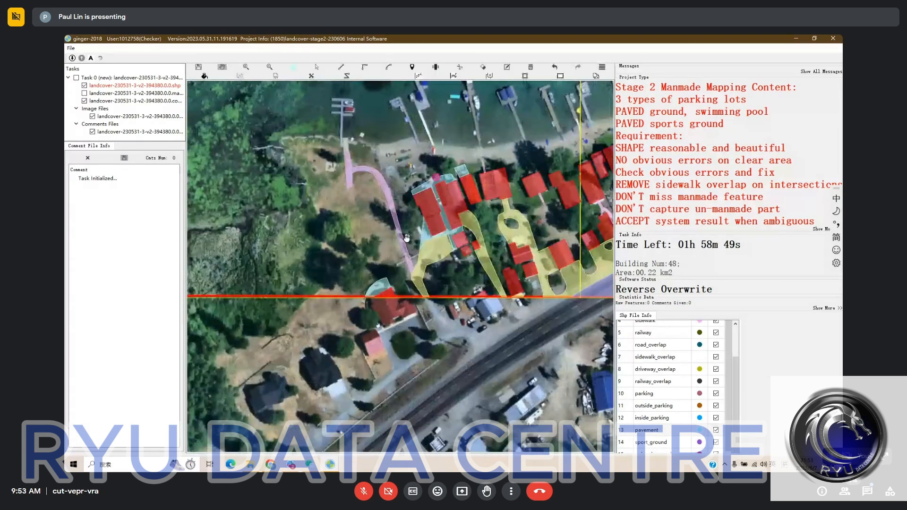
{"action": "left_click_drag", "start_coordinate": [407, 237], "coordinate": [257, 178]}
{"action": "key", "text": "space"}
{"action": "scroll", "coordinate": [261, 182], "scroll_direction": "down", "scroll_amount": 1}
{"action": "left_click_drag", "start_coordinate": [500, 179], "coordinate": [307, 201]}
{"action": "left_click_drag", "start_coordinate": [410, 177], "coordinate": [488, 136]}
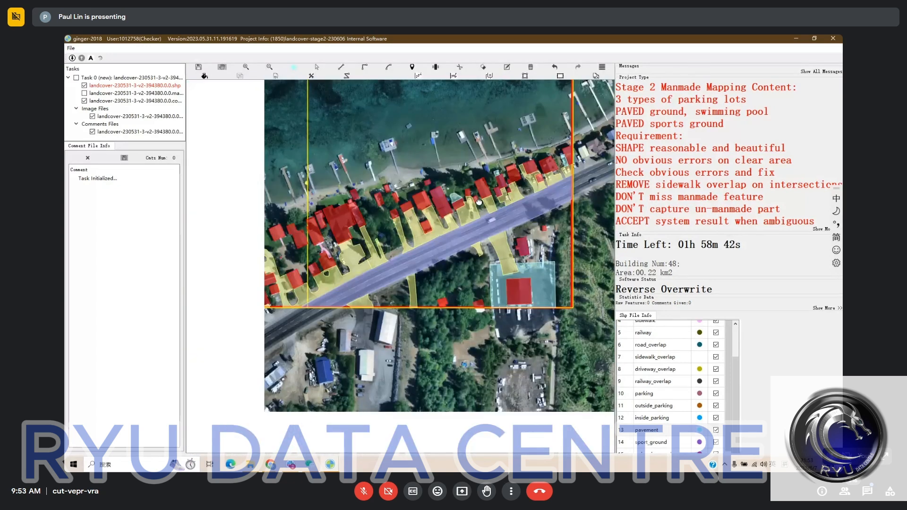
{"action": "scroll", "coordinate": [478, 201], "scroll_direction": "down", "scroll_amount": 1}
{"action": "left_click_drag", "start_coordinate": [473, 214], "coordinate": [494, 324]}
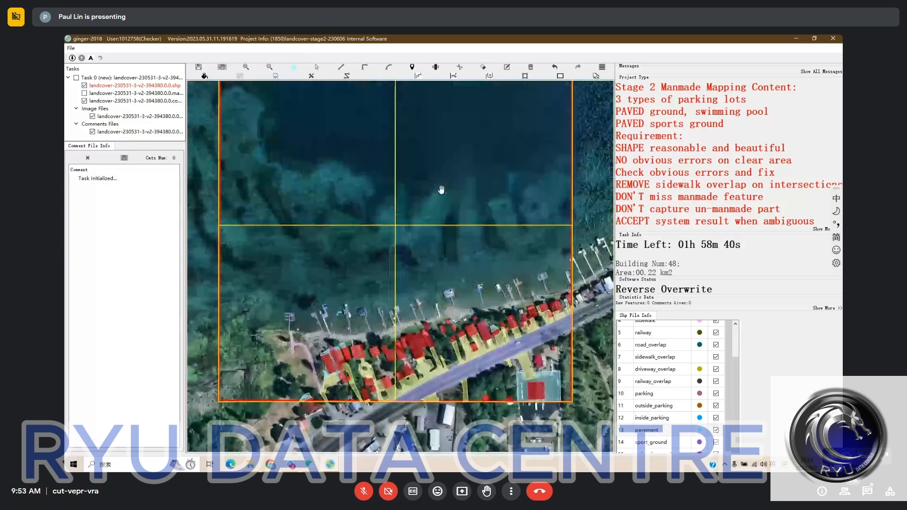
{"action": "scroll", "coordinate": [441, 190], "scroll_direction": "down", "scroll_amount": 1}
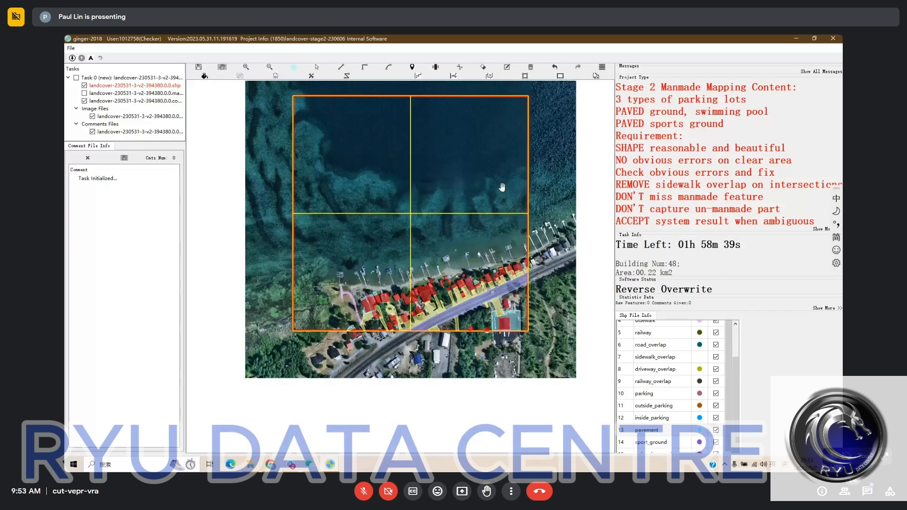
- Submit the lakeshore task and switch to the woodland task with two homesteads south of the road
{"action": "key", "text": "ctrl+s"}
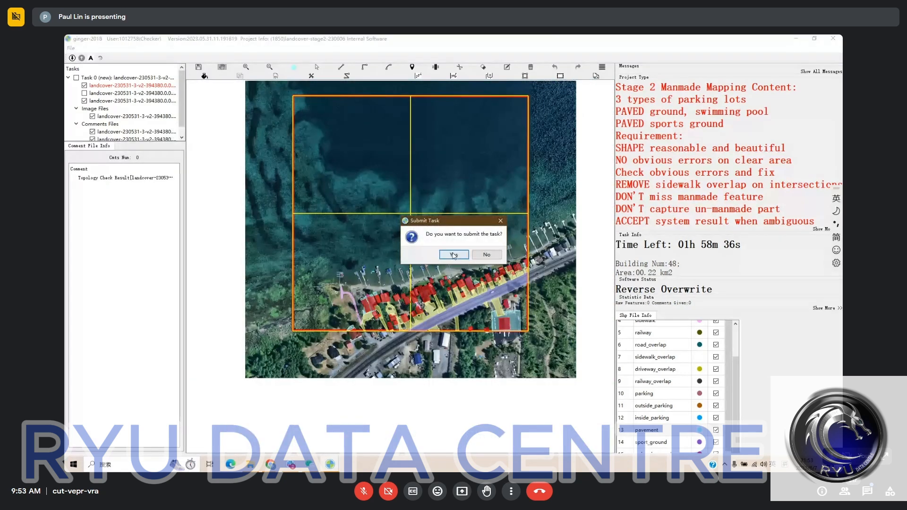
{"action": "left_click", "coordinate": [454, 254]}
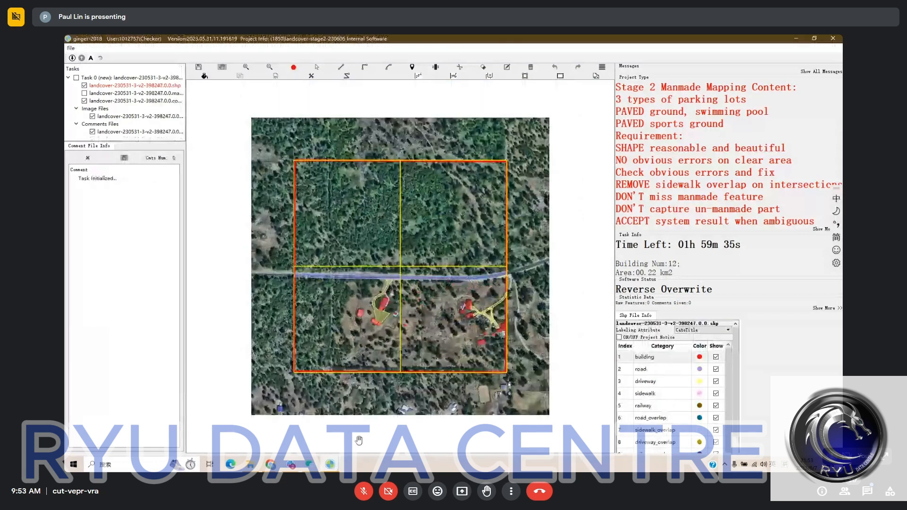
- Examine the road, buildings, driveways and sidewalks of both woodland homesteads against the satellite imagery
{"action": "scroll", "coordinate": [333, 299], "scroll_direction": "up", "scroll_amount": 1}
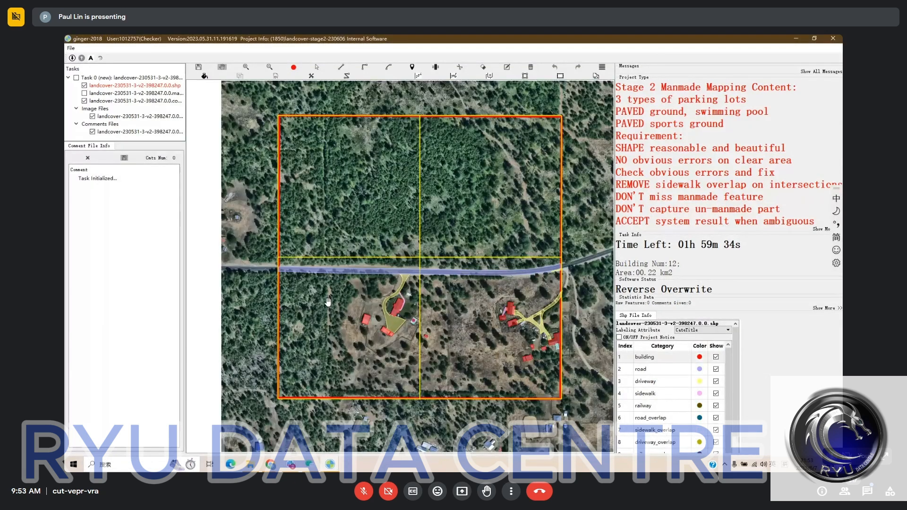
{"action": "scroll", "coordinate": [327, 302], "scroll_direction": "up", "scroll_amount": 3}
{"action": "left_click_drag", "start_coordinate": [413, 311], "coordinate": [364, 293]}
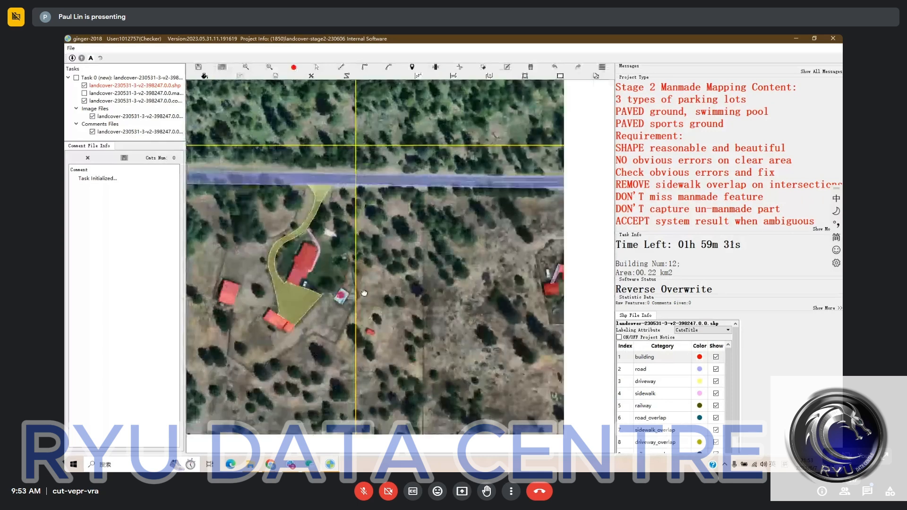
{"action": "key", "text": "space"}
{"action": "scroll", "coordinate": [351, 305], "scroll_direction": "up", "scroll_amount": 1}
{"action": "key", "text": "space"}
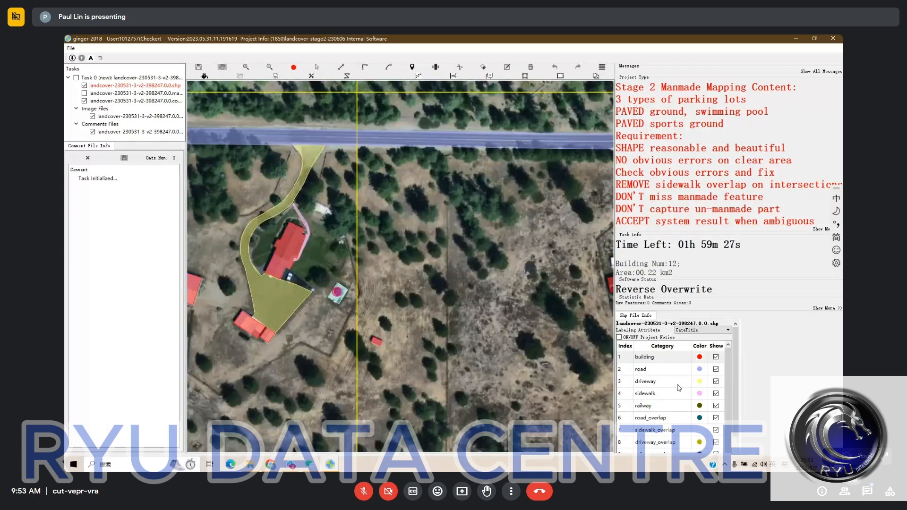
{"action": "left_click_drag", "start_coordinate": [591, 314], "coordinate": [387, 271]}
{"action": "left_click_drag", "start_coordinate": [447, 222], "coordinate": [338, 257]}
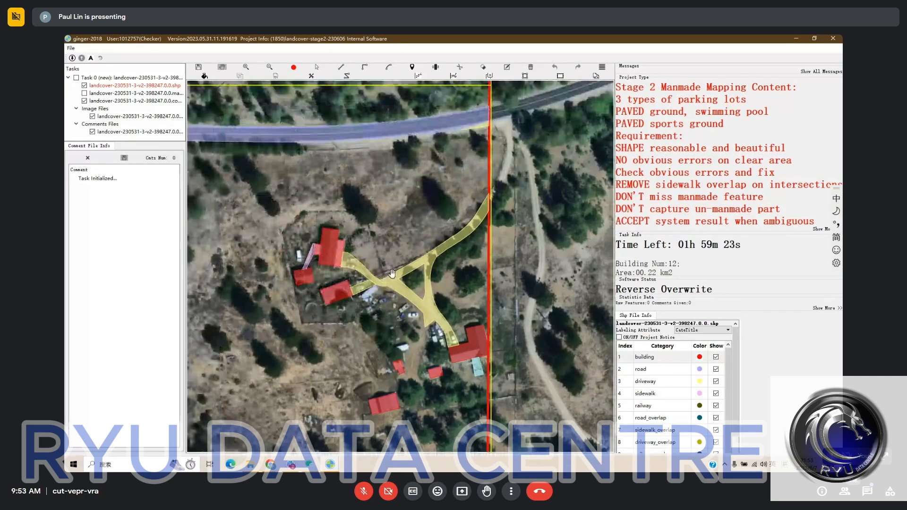
{"action": "scroll", "coordinate": [392, 273], "scroll_direction": "down", "scroll_amount": 3}
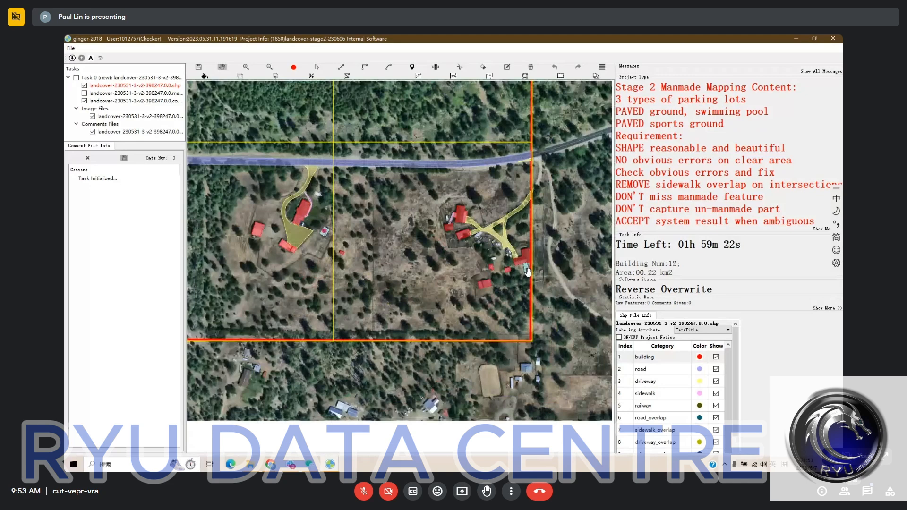
{"action": "left_click_drag", "start_coordinate": [280, 239], "coordinate": [324, 276]}
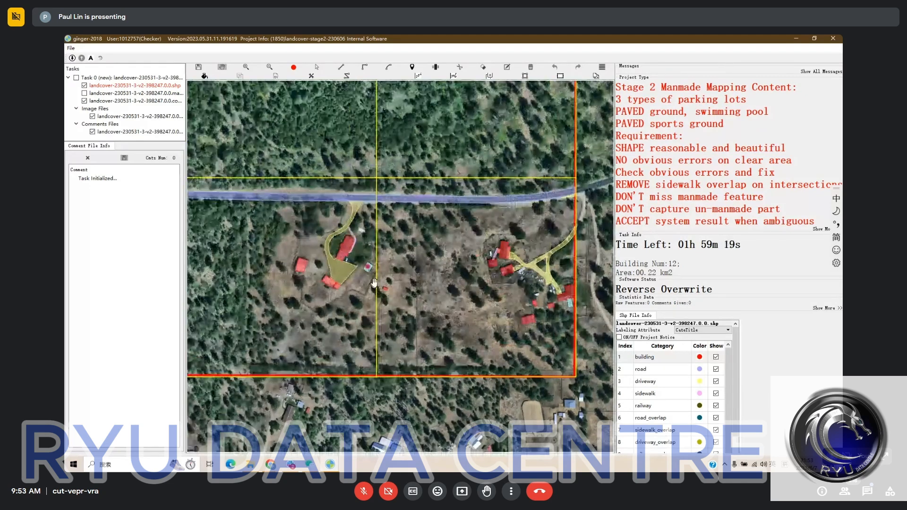
- Submit the two-homestead woodland task and switch to the forest task with the long north-south driveway
{"action": "key", "text": "ctrl+u"}
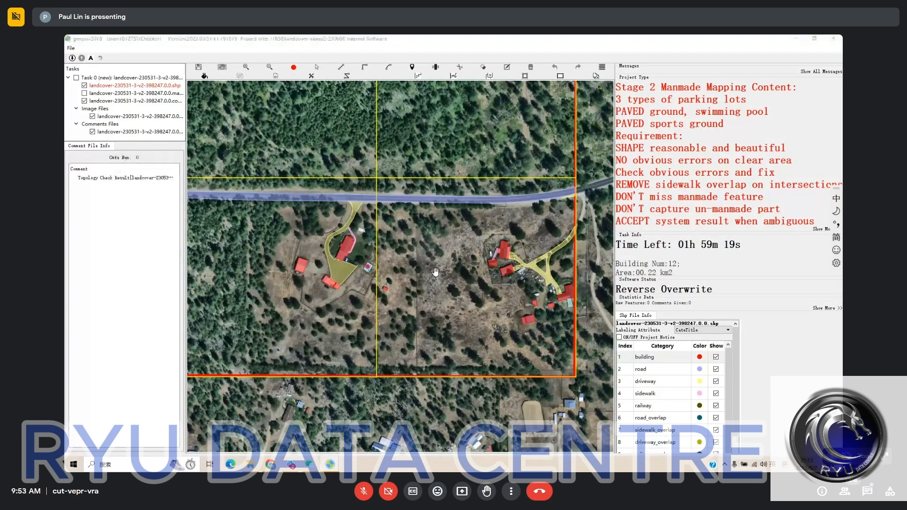
{"action": "left_click", "coordinate": [464, 255]}
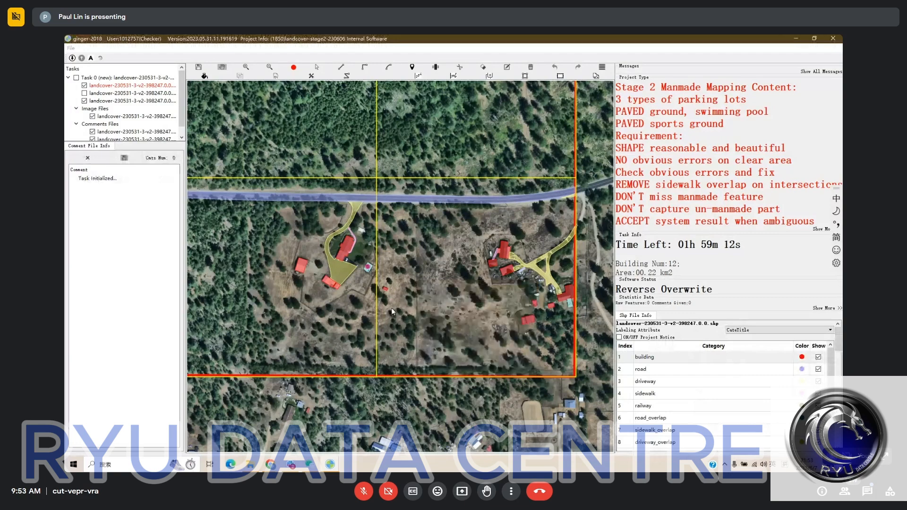
{"action": "mouse_move", "coordinate": [329, 464]}
{"action": "left_click", "coordinate": [405, 439]}
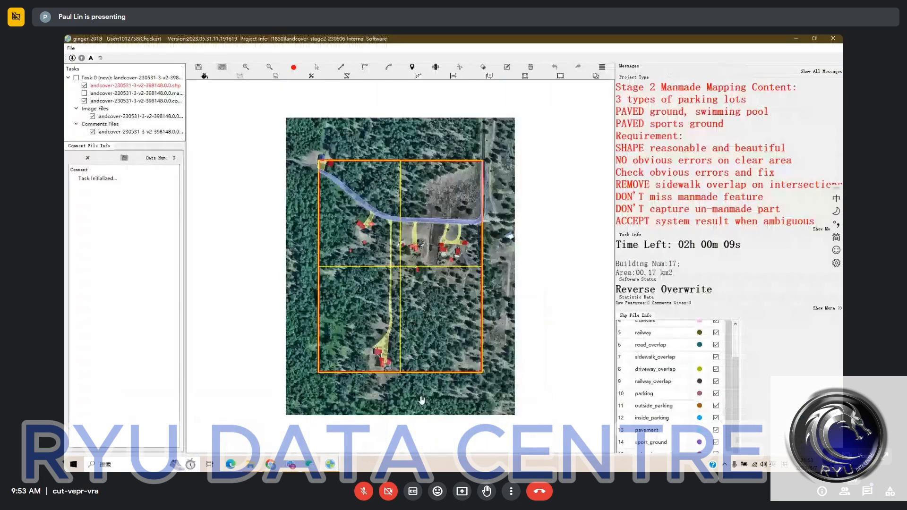
- Examine the curved road, driveways and building groups in the northern half of the forest task
{"action": "scroll", "coordinate": [350, 194], "scroll_direction": "up", "scroll_amount": 5}
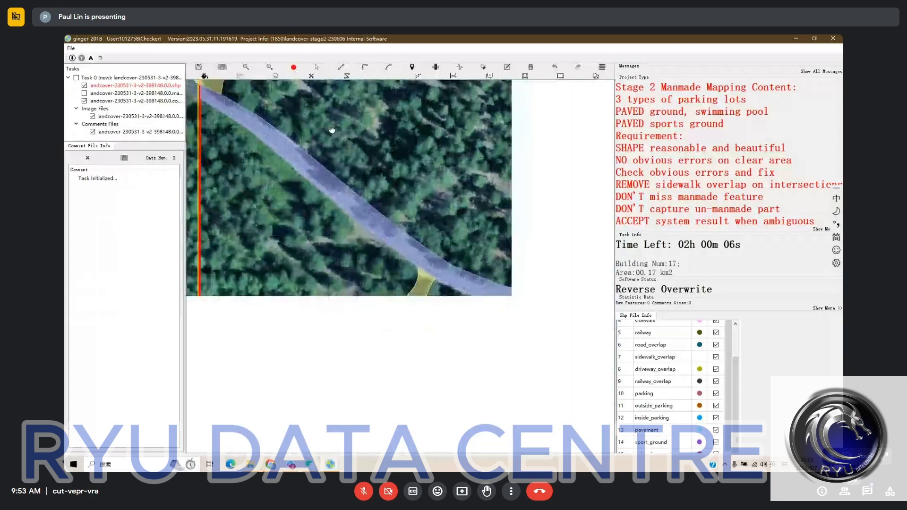
{"action": "left_click_drag", "start_coordinate": [423, 289], "coordinate": [338, 144]}
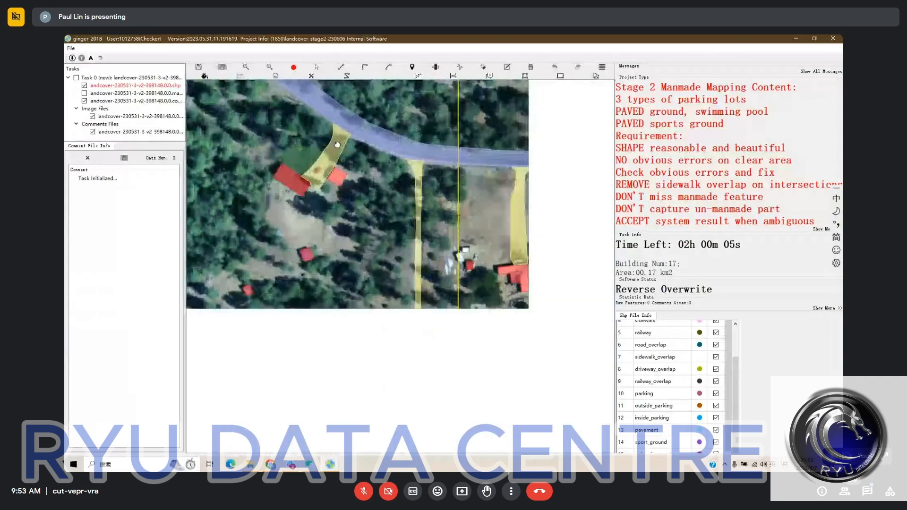
{"action": "left_click_drag", "start_coordinate": [436, 249], "coordinate": [344, 170]}
{"action": "left_click_drag", "start_coordinate": [444, 235], "coordinate": [326, 263]}
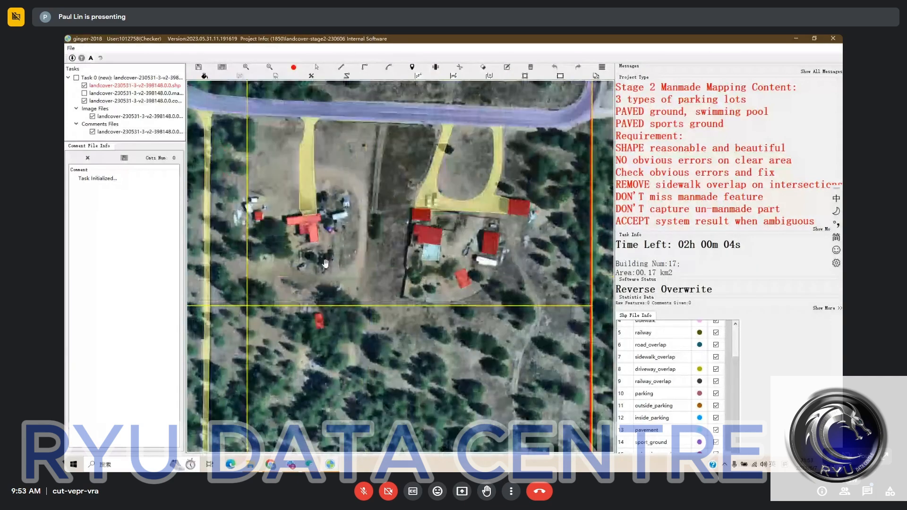
{"action": "scroll", "coordinate": [398, 280], "scroll_direction": "down", "scroll_amount": 1}
{"action": "left_click_drag", "start_coordinate": [398, 280], "coordinate": [487, 179]}
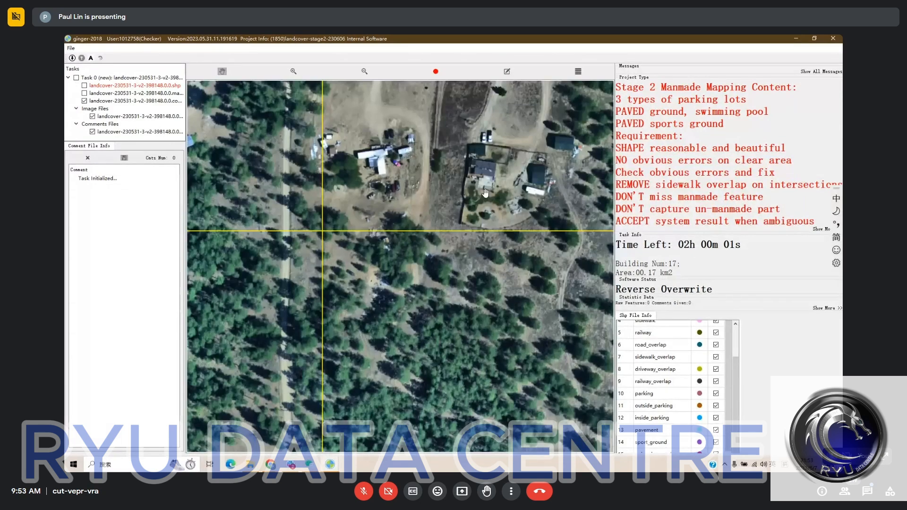
- Compare the long north-south driveway and the buildings at its southern end with the satellite imagery
{"action": "key", "text": "space"}
{"action": "scroll", "coordinate": [486, 193], "scroll_direction": "up", "scroll_amount": 2}
{"action": "scroll", "coordinate": [485, 193], "scroll_direction": "down", "scroll_amount": 1}
{"action": "left_click_drag", "start_coordinate": [325, 172], "coordinate": [388, 63]}
{"action": "scroll", "coordinate": [445, 211], "scroll_direction": "down", "scroll_amount": 2}
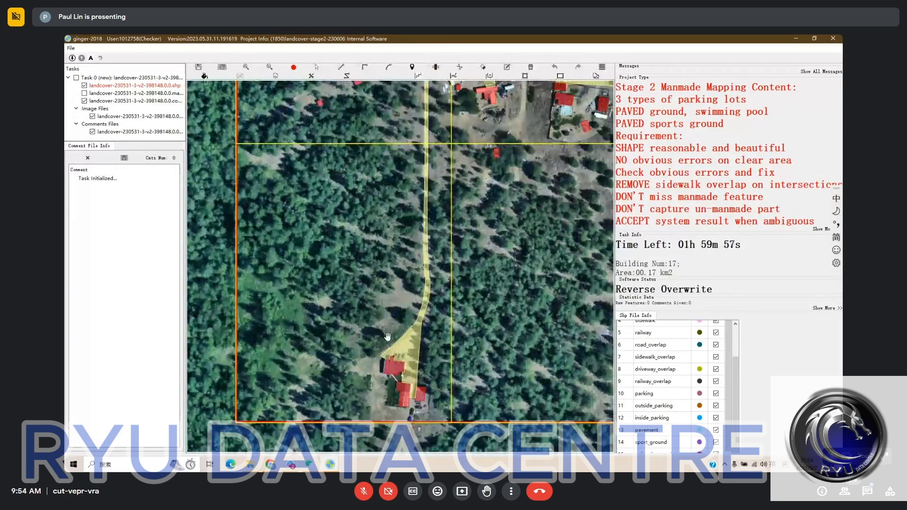
{"action": "left_click_drag", "start_coordinate": [388, 336], "coordinate": [426, 268]}
{"action": "key", "text": "space"}
{"action": "left_click_drag", "start_coordinate": [472, 149], "coordinate": [441, 247]}
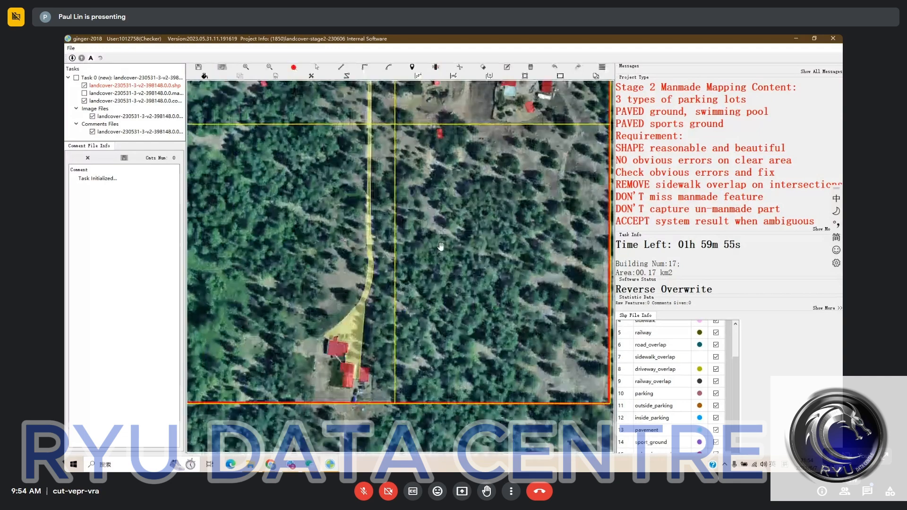
- Recheck the homesteads and driveways along the curved road in the forest task and submit the task
{"action": "left_click_drag", "start_coordinate": [515, 121], "coordinate": [465, 250]}
{"action": "scroll", "coordinate": [466, 251], "scroll_direction": "down", "scroll_amount": 2}
{"action": "scroll", "coordinate": [465, 250], "scroll_direction": "up", "scroll_amount": 3}
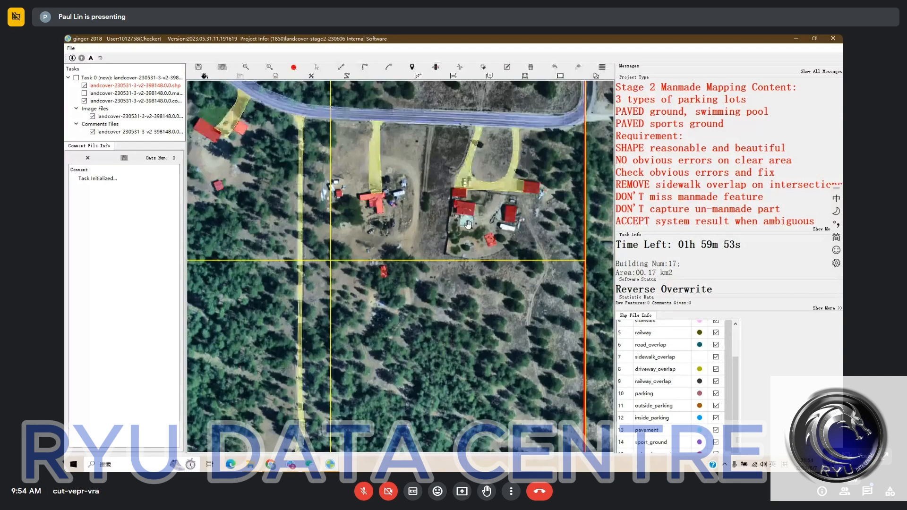
{"action": "scroll", "coordinate": [447, 367], "scroll_direction": "down", "scroll_amount": 1}
{"action": "left_click_drag", "start_coordinate": [447, 367], "coordinate": [494, 428]}
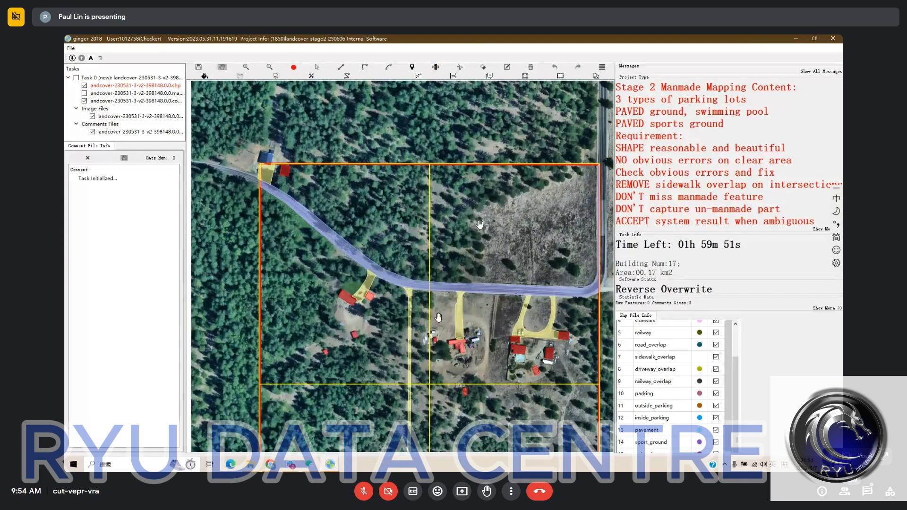
{"action": "left_click", "coordinate": [449, 256]}
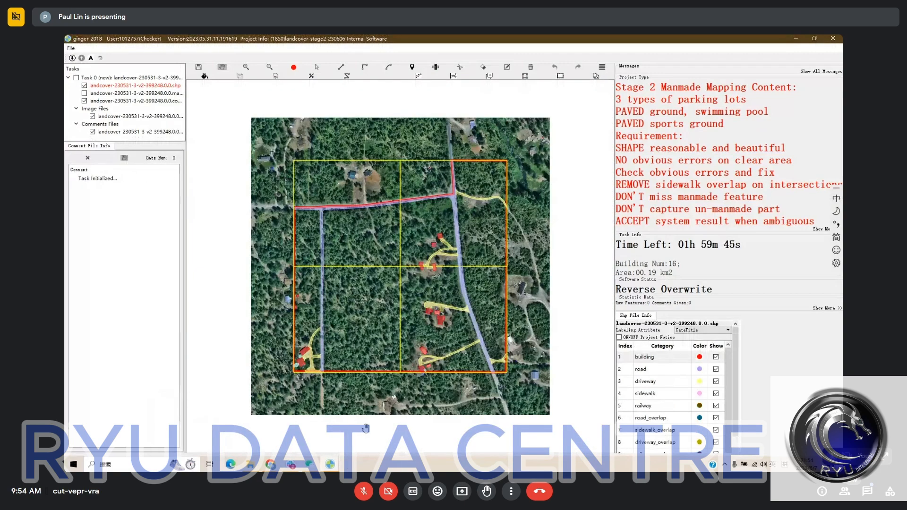
- Compare the buildings, driveway loops and pavements in the southwest corner of the new woodland task with the satellite imagery
{"action": "scroll", "coordinate": [305, 221], "scroll_direction": "up", "scroll_amount": 1}
{"action": "scroll", "coordinate": [306, 225], "scroll_direction": "up", "scroll_amount": 2}
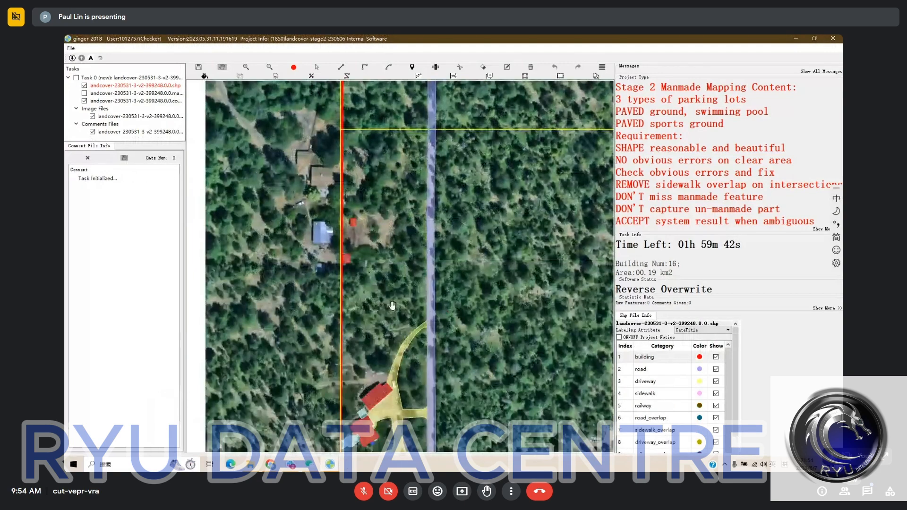
{"action": "scroll", "coordinate": [336, 225], "scroll_direction": "up", "scroll_amount": 1}
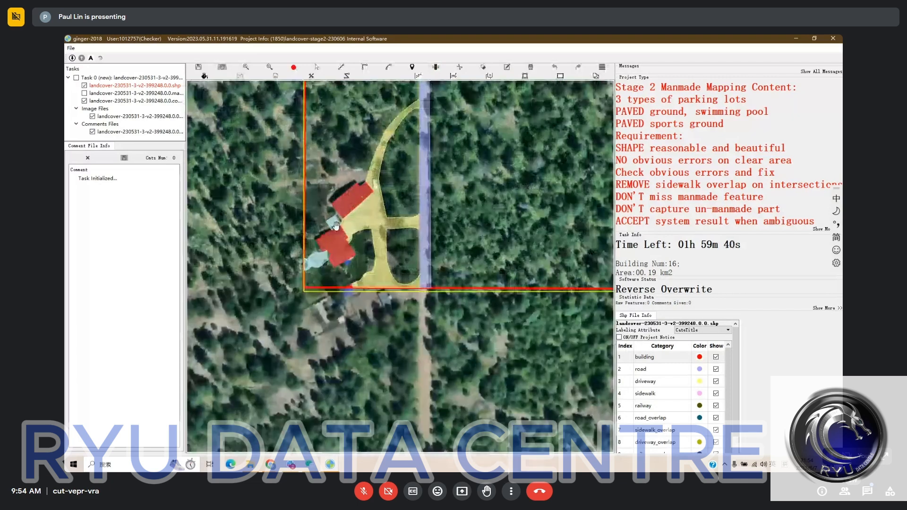
{"action": "scroll", "coordinate": [336, 225], "scroll_direction": "up", "scroll_amount": 1}
{"action": "key", "text": "space"}
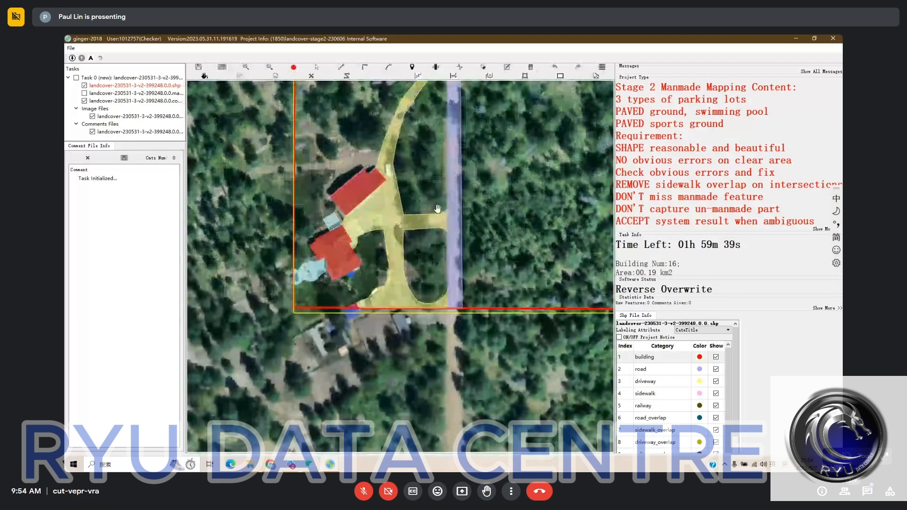
- Compare the building groups and driveways along the eastern road with the satellite imagery
{"action": "left_click_drag", "start_coordinate": [591, 180], "coordinate": [278, 259]}
{"action": "key", "text": "space"}
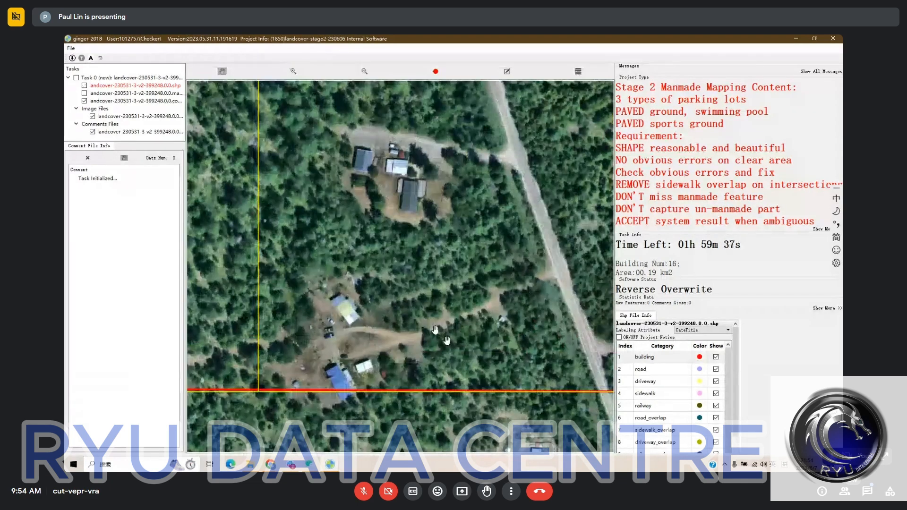
{"action": "key", "text": "space"}
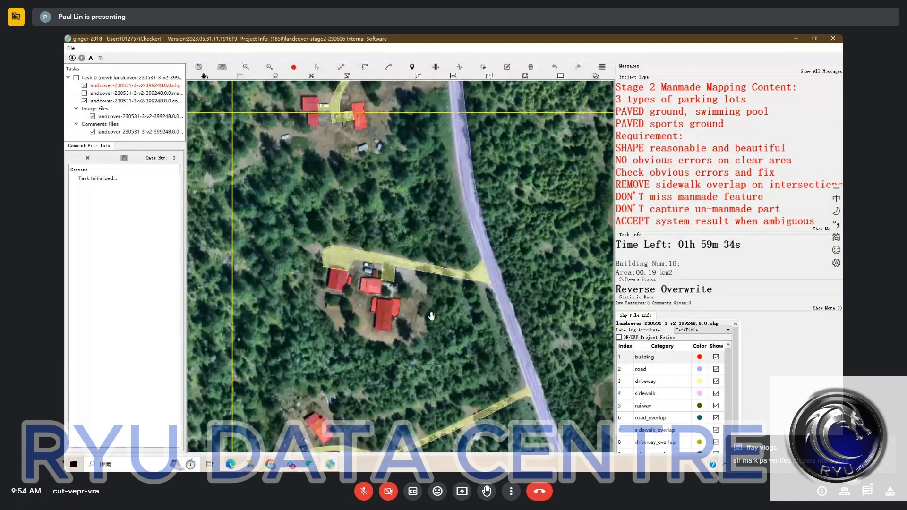
{"action": "left_click_drag", "start_coordinate": [407, 198], "coordinate": [424, 427]}
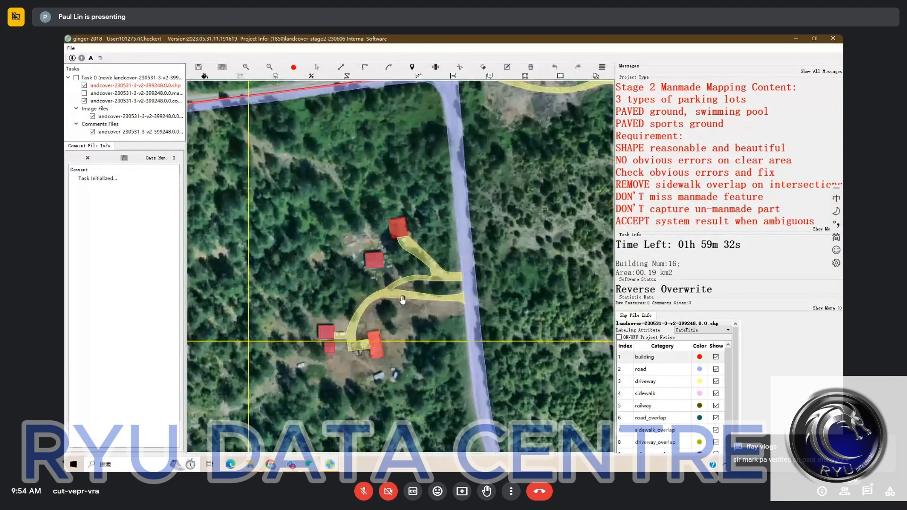
- Look over the whole woodland task and submit it
{"action": "scroll", "coordinate": [403, 300], "scroll_direction": "down", "scroll_amount": 3}
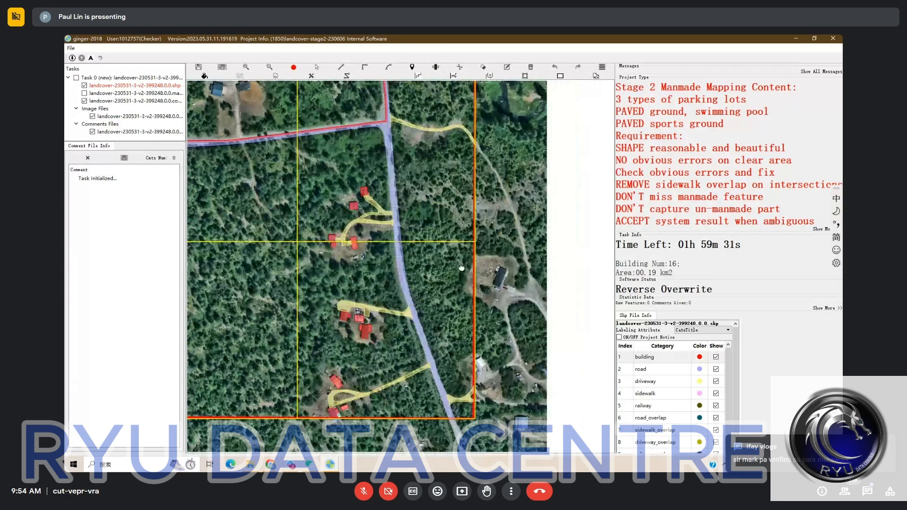
{"action": "scroll", "coordinate": [462, 268], "scroll_direction": "down", "scroll_amount": 2}
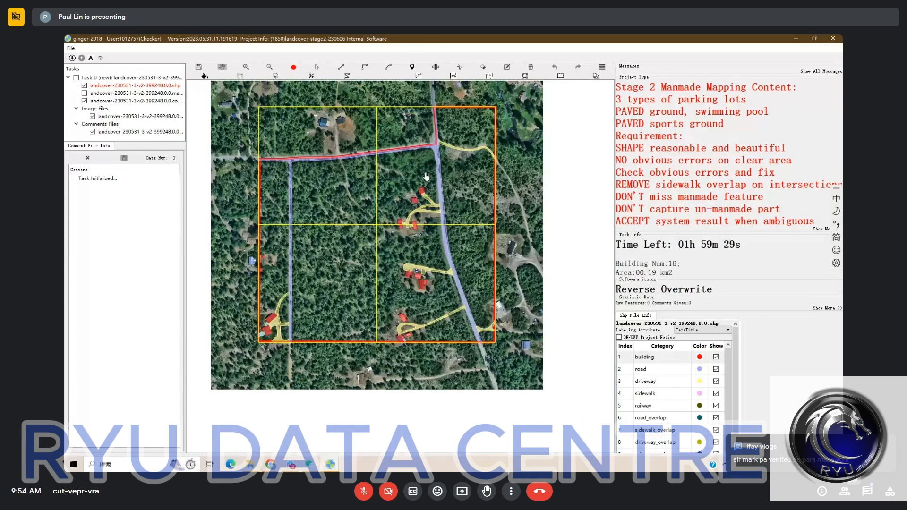
{"action": "key", "text": "ctrl+s"}
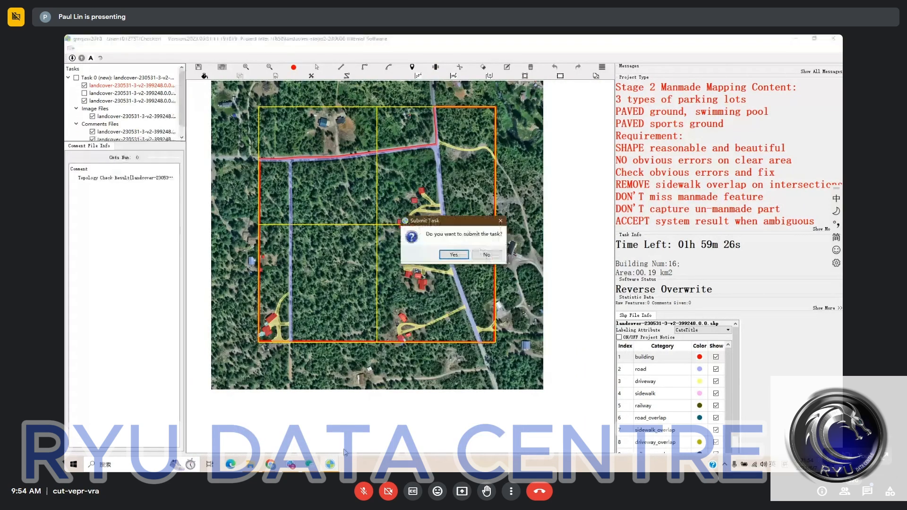
{"action": "left_click", "coordinate": [454, 254]}
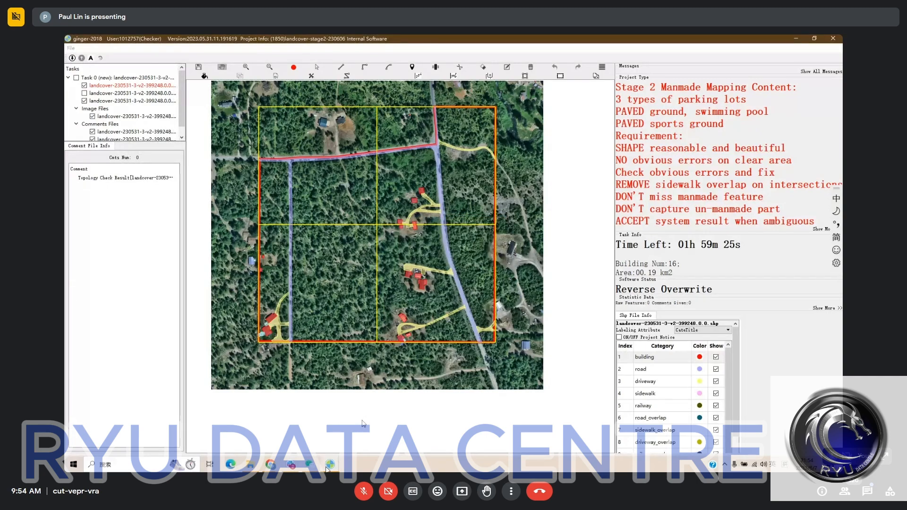
- Examine the branching driveways and houses in the northern half of the next task against the satellite imagery
{"action": "left_click_drag", "start_coordinate": [427, 279], "coordinate": [433, 324]}
{"action": "scroll", "coordinate": [418, 235], "scroll_direction": "up", "scroll_amount": 3}
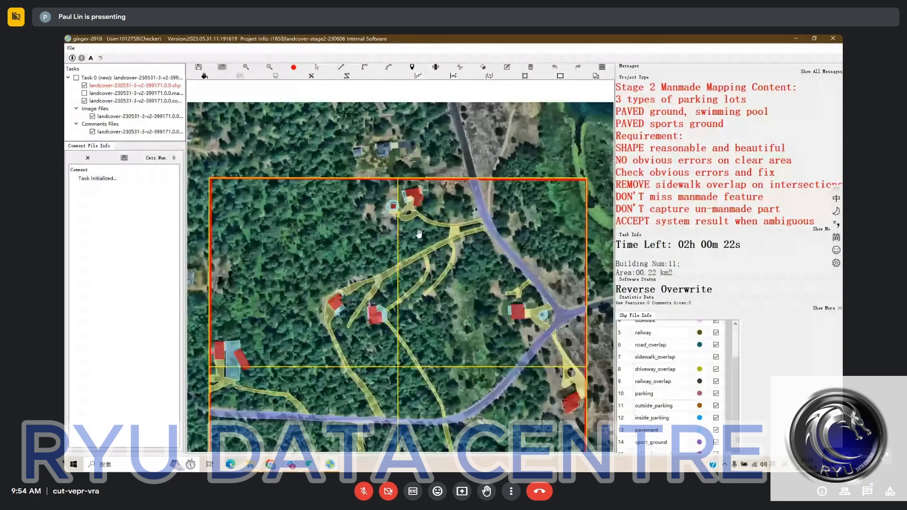
{"action": "scroll", "coordinate": [461, 263], "scroll_direction": "up", "scroll_amount": 1}
{"action": "mouse_move", "coordinate": [315, 310]}
{"action": "left_mouse_down"}
{"action": "mouse_move", "coordinate": [460, 263]}
{"action": "mouse_move", "coordinate": [314, 360]}
{"action": "mouse_move", "coordinate": [332, 310]}
{"action": "left_mouse_up"}
{"action": "scroll", "coordinate": [460, 263], "scroll_direction": "up", "scroll_amount": 1}
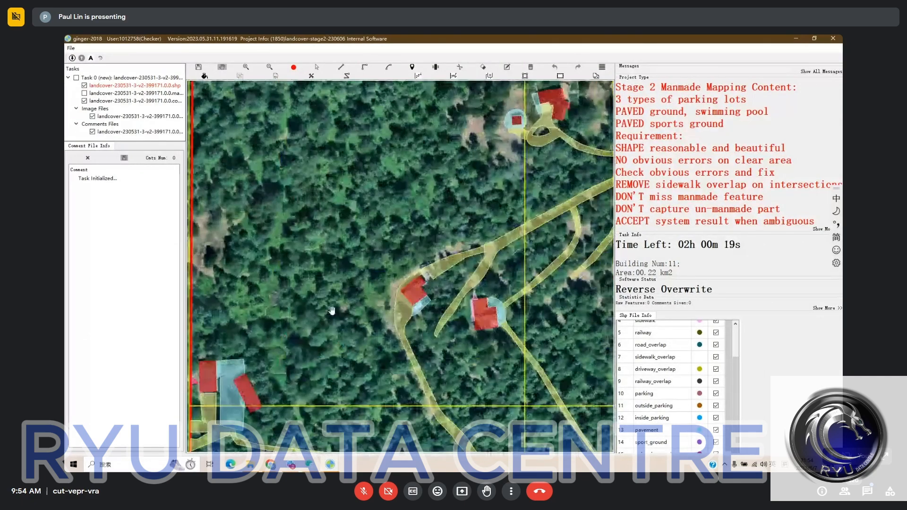
{"action": "left_click_drag", "start_coordinate": [518, 288], "coordinate": [419, 349]}
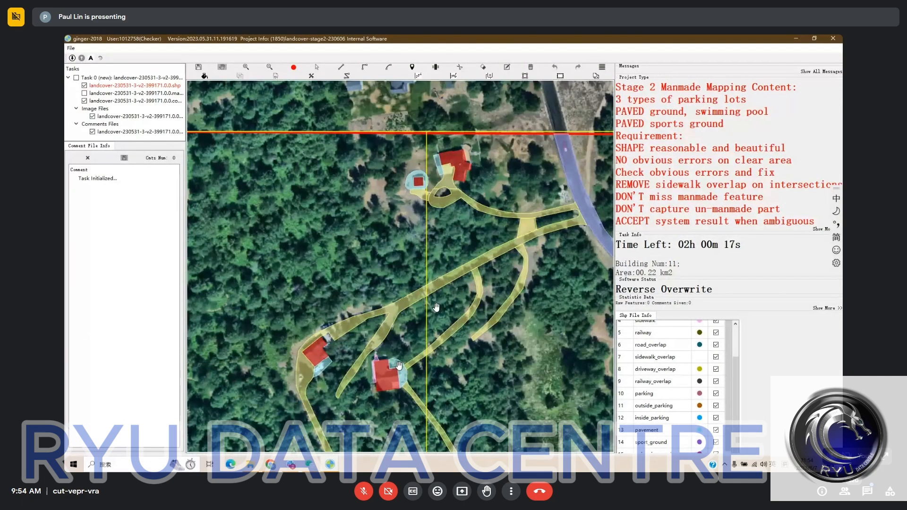
{"action": "left_click_drag", "start_coordinate": [391, 286], "coordinate": [363, 326]}
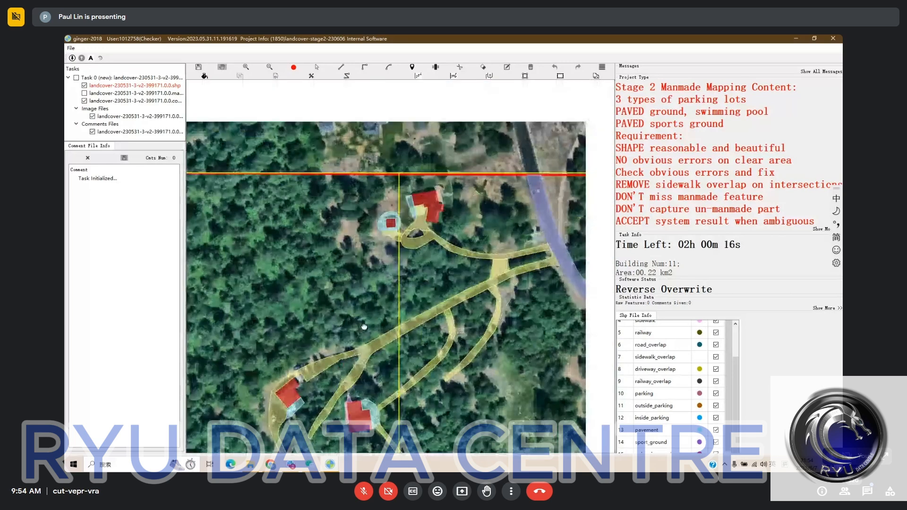
{"action": "left_click_drag", "start_coordinate": [434, 200], "coordinate": [244, 134]}
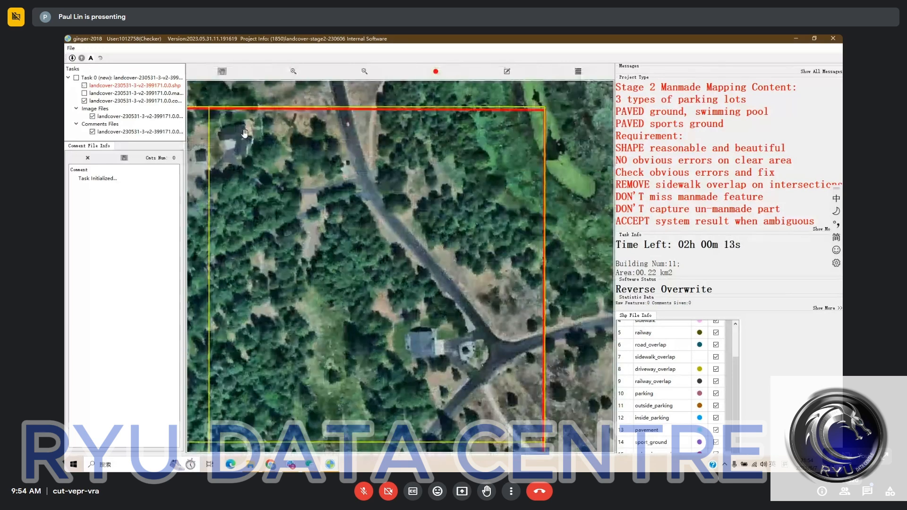
- Draw the missing patch at the northeast corner of the northern house, set its category to pavement and check it against the imagery
{"action": "scroll", "coordinate": [244, 134], "scroll_direction": "up", "scroll_amount": 3}
{"action": "scroll", "coordinate": [304, 173], "scroll_direction": "down", "scroll_amount": 2}
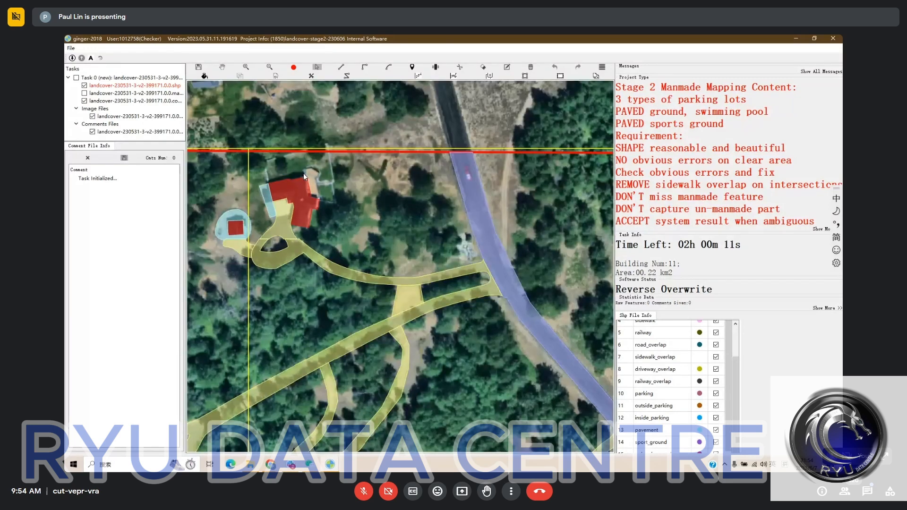
{"action": "left_click", "coordinate": [319, 172]}
{"action": "left_click", "coordinate": [316, 180]}
{"action": "left_click", "coordinate": [320, 201]}
{"action": "left_click", "coordinate": [311, 198]}
{"action": "left_click", "coordinate": [307, 177]}
{"action": "right_click", "coordinate": [307, 177]}
{"action": "scroll", "coordinate": [672, 402], "scroll_direction": "down", "scroll_amount": 2}
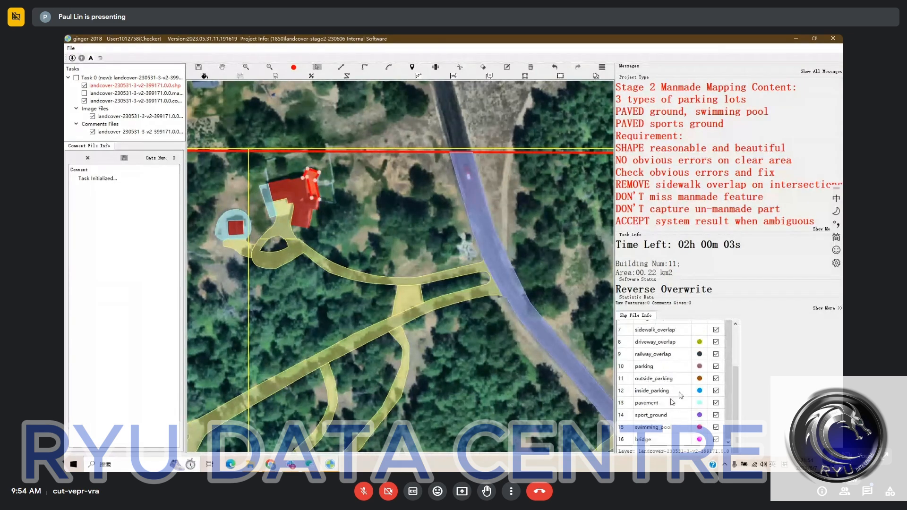
{"action": "left_click", "coordinate": [672, 402]}
{"action": "key", "text": "space"}
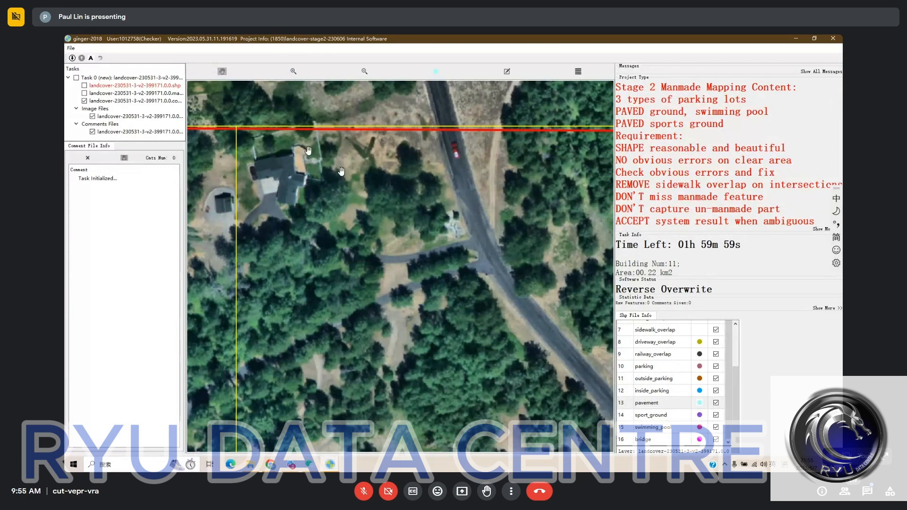
{"action": "key", "text": "space"}
{"action": "left_click_drag", "start_coordinate": [375, 134], "coordinate": [388, 123]}
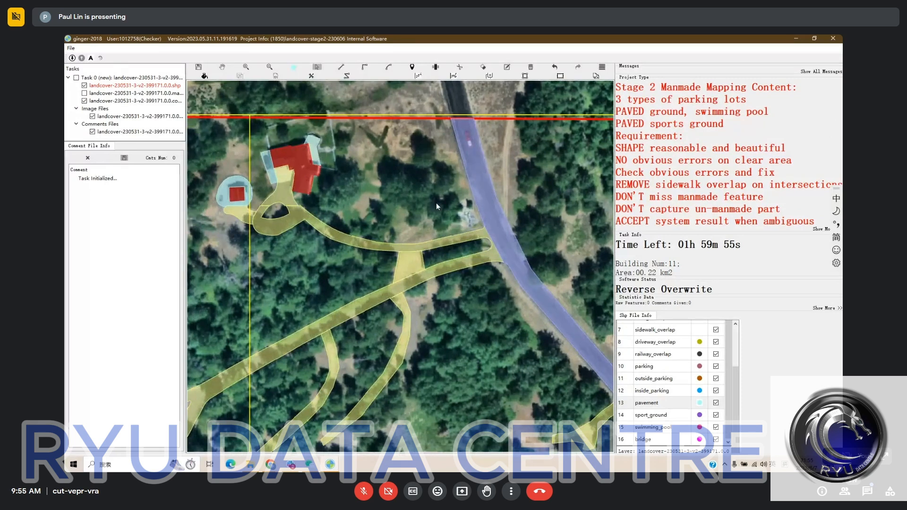
- Compare the house, driveways and round pavement beside the road junction with the satellite imagery
{"action": "scroll", "coordinate": [436, 203], "scroll_direction": "down", "scroll_amount": 1}
{"action": "left_click_drag", "start_coordinate": [449, 233], "coordinate": [441, 132]}
{"action": "left_click_drag", "start_coordinate": [520, 261], "coordinate": [426, 235]}
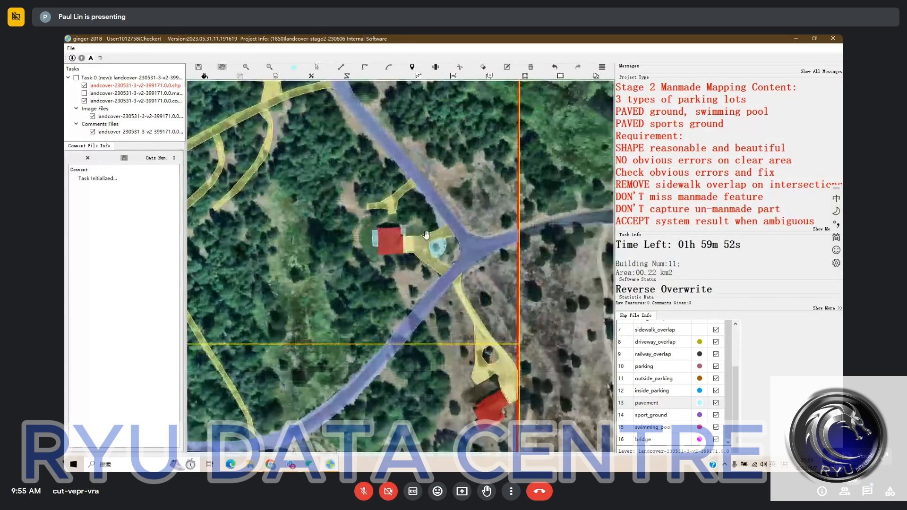
{"action": "key", "text": "space"}
{"action": "scroll", "coordinate": [409, 221], "scroll_direction": "up", "scroll_amount": 2}
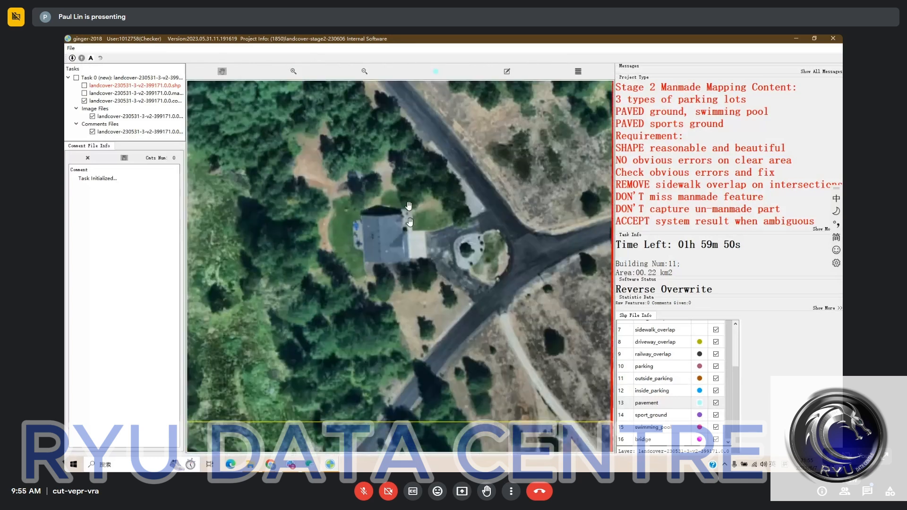
{"action": "key", "text": "space"}
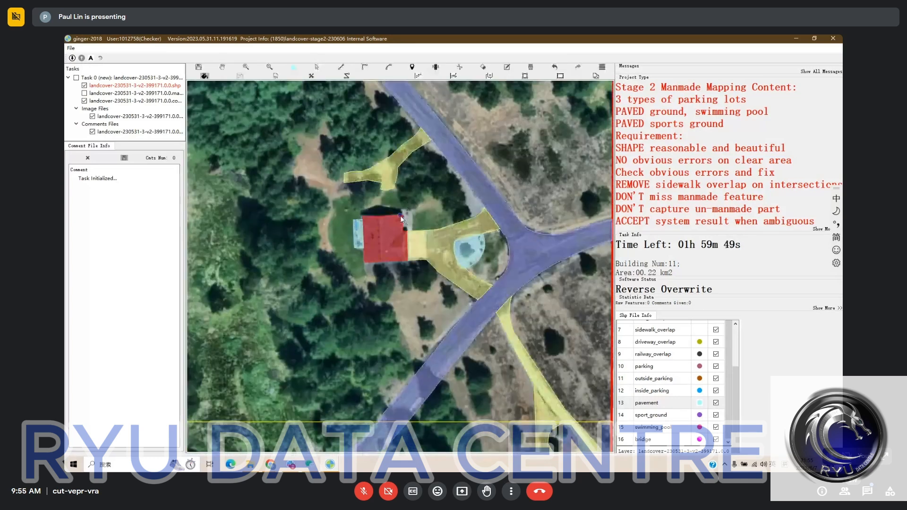
{"action": "key", "text": "space"}
{"action": "key", "text": "space"}
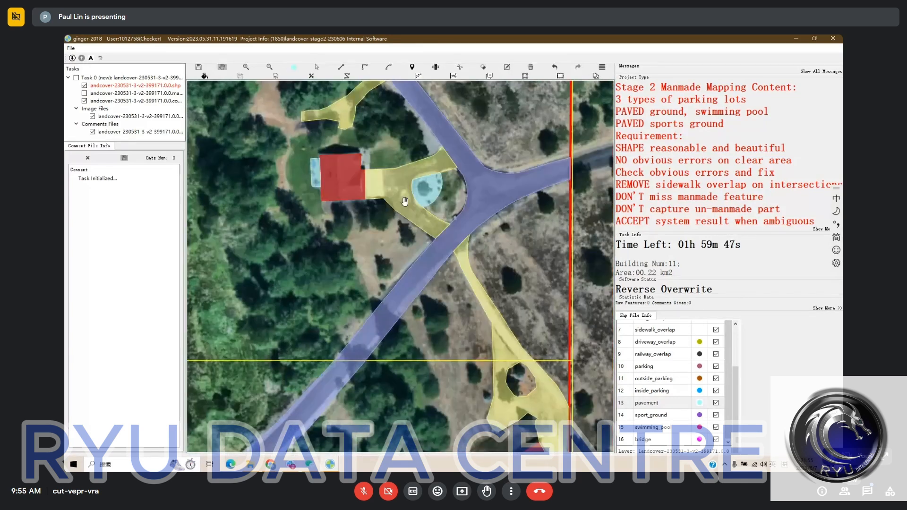
- Compare the house near the eastern boundary and the southern house with the looped driveway against the satellite imagery
{"action": "key", "text": "space"}
{"action": "left_click_drag", "start_coordinate": [485, 298], "coordinate": [469, 210]}
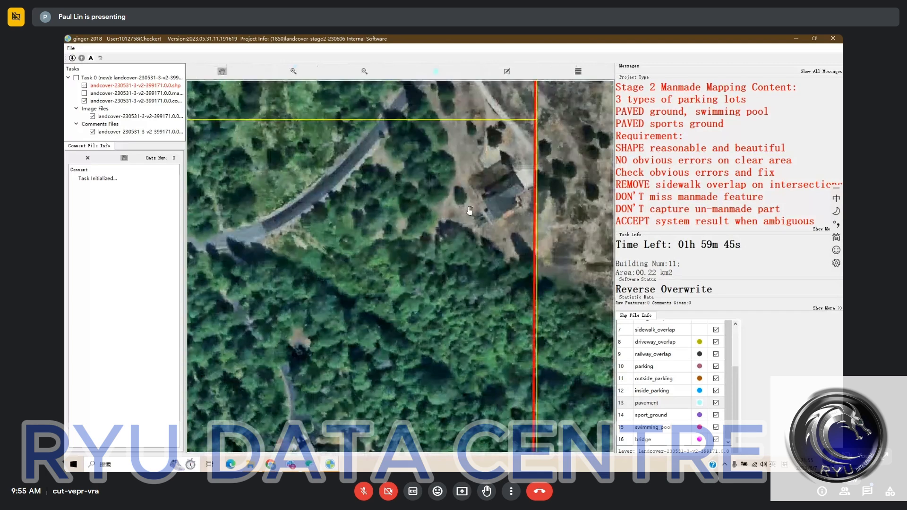
{"action": "key", "text": "space"}
{"action": "left_click_drag", "start_coordinate": [508, 232], "coordinate": [513, 179]}
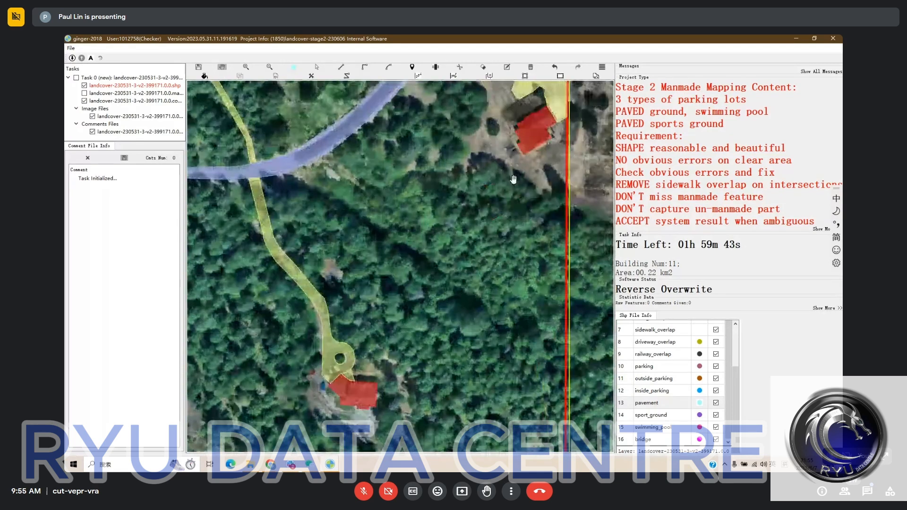
{"action": "left_click_drag", "start_coordinate": [372, 429], "coordinate": [460, 307]}
{"action": "key", "text": "space"}
{"action": "scroll", "coordinate": [459, 308], "scroll_direction": "up", "scroll_amount": 2}
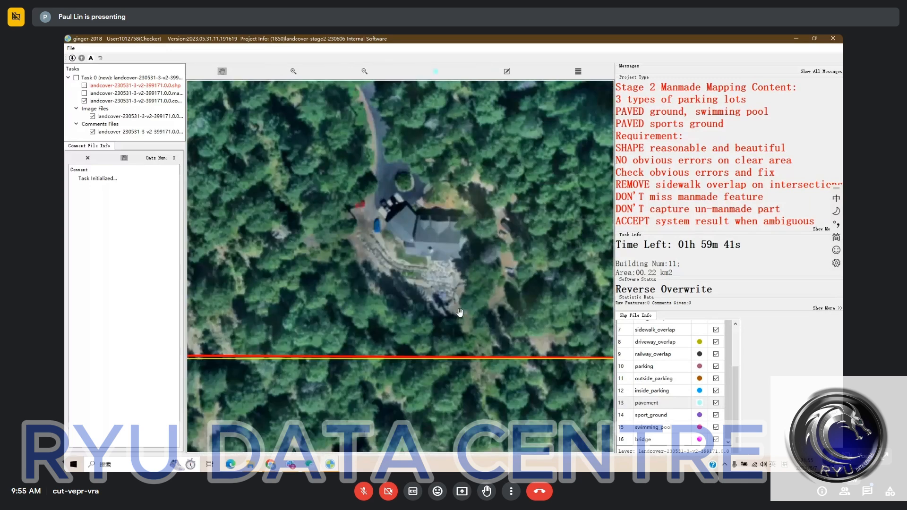
- Examine the swimming pools, pavement and driveway around the house at the southern boundary against the satellite imagery
{"action": "key", "text": "space"}
{"action": "left_click_drag", "start_coordinate": [321, 266], "coordinate": [437, 266]}
{"action": "key", "text": "space"}
{"action": "left_click_drag", "start_coordinate": [241, 274], "coordinate": [439, 295]}
{"action": "key", "text": "space"}
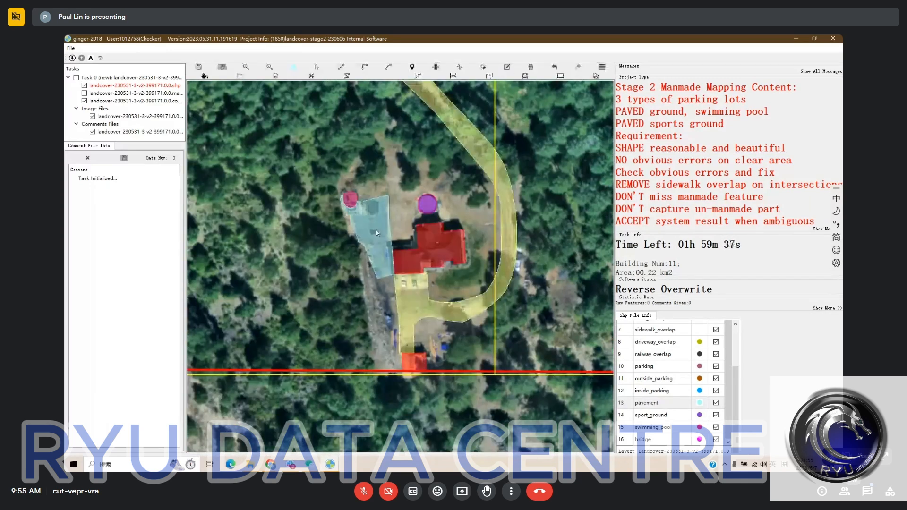
{"action": "key", "text": "space"}
{"action": "key", "text": "space"}
{"action": "key", "text": "space"}
{"action": "left_click_drag", "start_coordinate": [345, 191], "coordinate": [402, 186]}
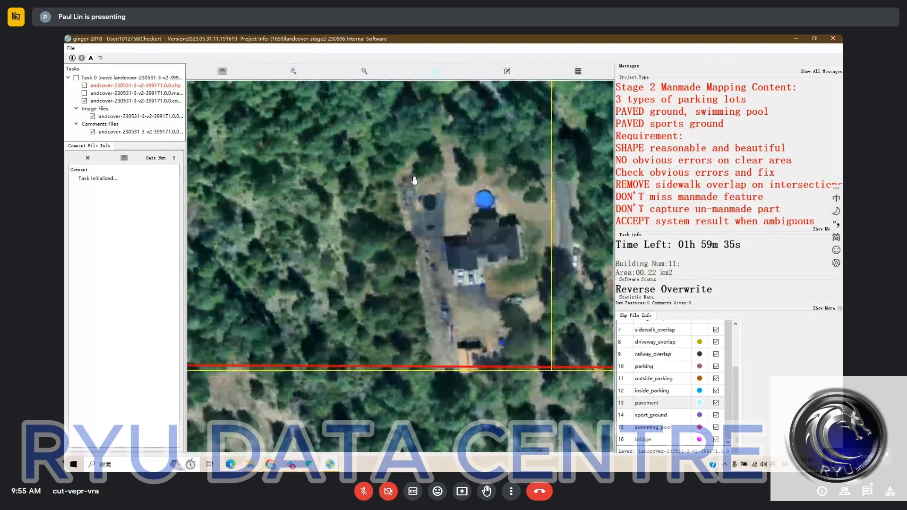
{"action": "key", "text": "space"}
{"action": "key", "text": "space"}
- Merge the wrongly marked round swimming pool northwest of the southern house with the adjoining patch and set the category to pavement
{"action": "left_click", "coordinate": [409, 197]}
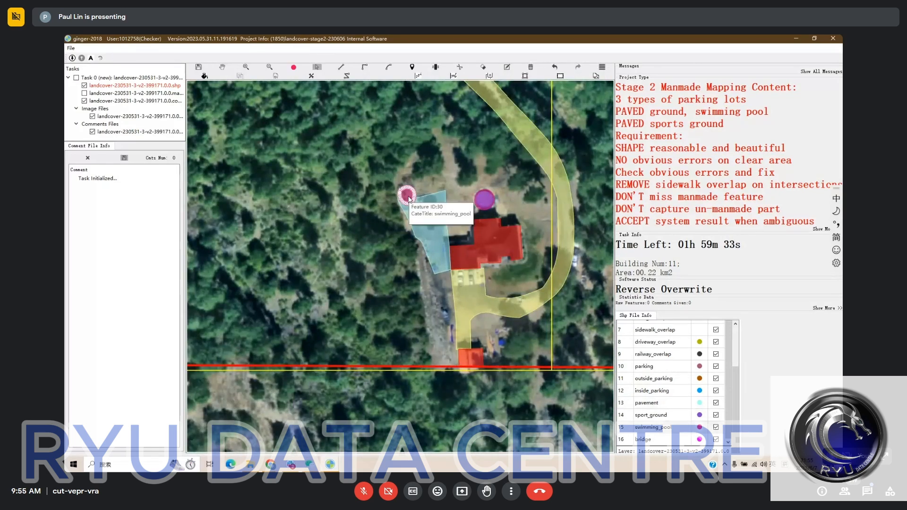
{"action": "key", "text": "space"}
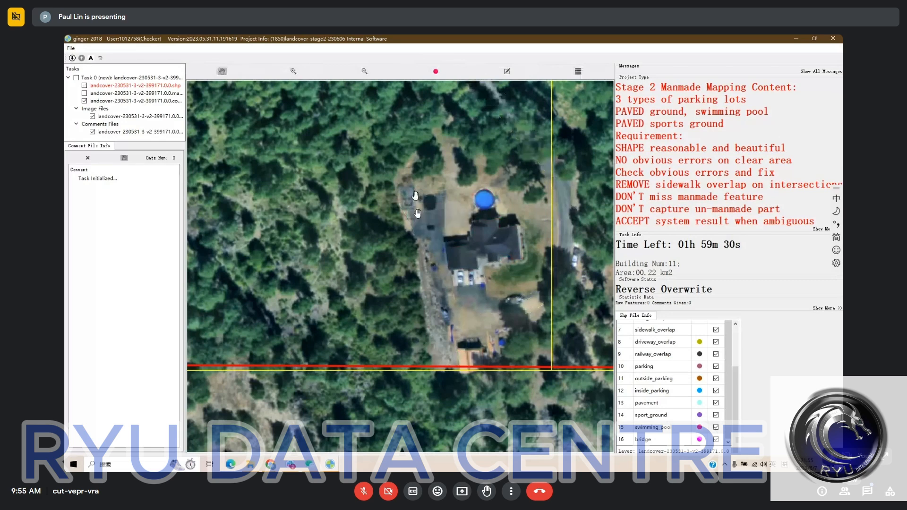
{"action": "key", "text": "space"}
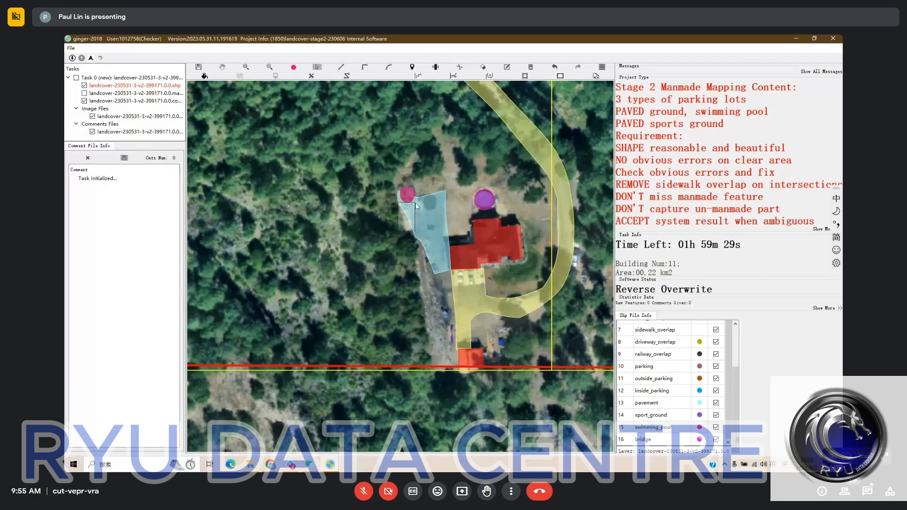
{"action": "left_click", "coordinate": [417, 202]}
{"action": "key", "text": "m"}
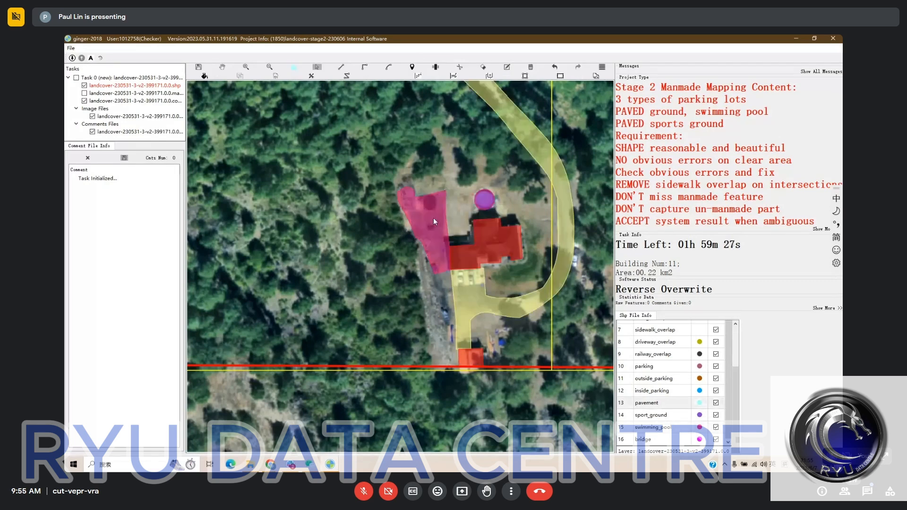
{"action": "left_click", "coordinate": [434, 221]}
{"action": "left_click", "coordinate": [666, 404]}
{"action": "key", "text": "space"}
{"action": "left_click_drag", "start_coordinate": [434, 275], "coordinate": [423, 268]}
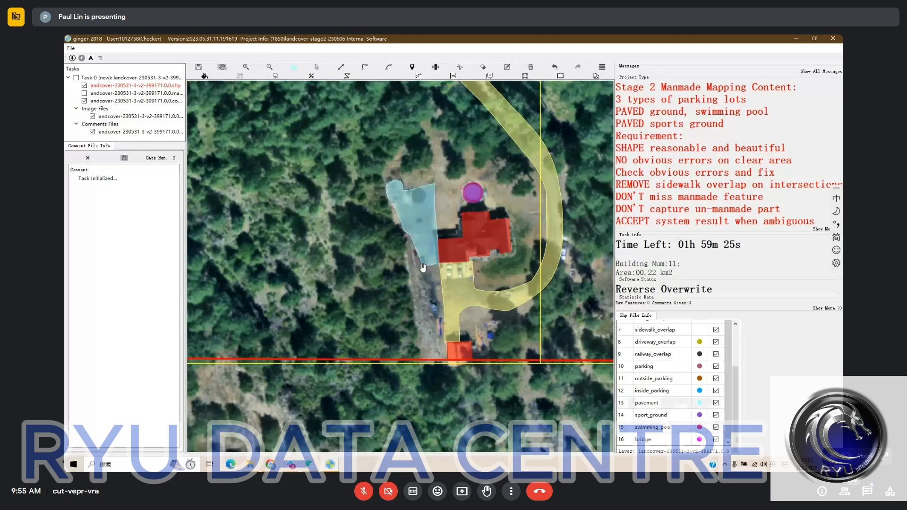
- Check the whole task area once more and submit the task, confirming the submission
{"action": "scroll", "coordinate": [498, 313], "scroll_direction": "down", "scroll_amount": 3}
{"action": "left_click_drag", "start_coordinate": [402, 227], "coordinate": [326, 272]}
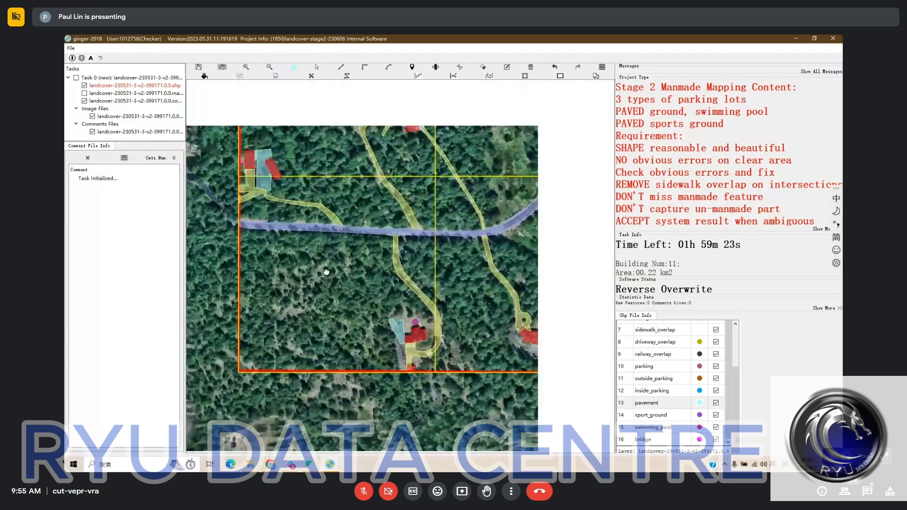
{"action": "left_click_drag", "start_coordinate": [401, 152], "coordinate": [399, 190]}
{"action": "scroll", "coordinate": [342, 281], "scroll_direction": "down", "scroll_amount": 1}
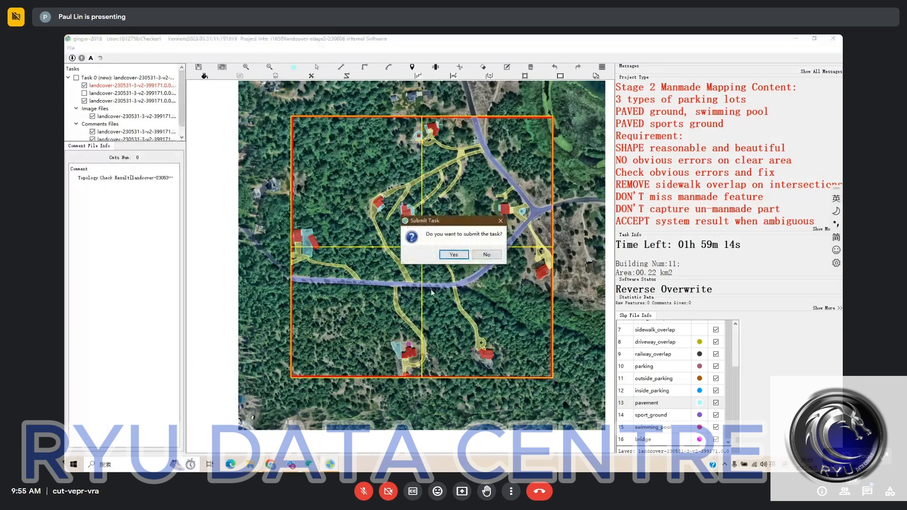
{"action": "left_click", "coordinate": [453, 257]}
{"action": "left_click", "coordinate": [454, 255]}
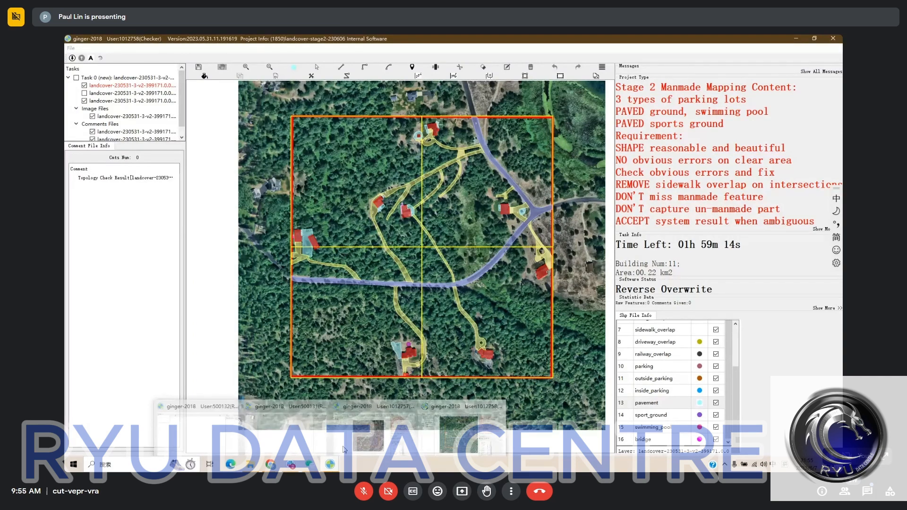
- Switch to the other checker's open task, inspect the houses, pavements and driveways around the cul-de-sac, and submit it
{"action": "scroll", "coordinate": [435, 202], "scroll_direction": "up", "scroll_amount": 3}
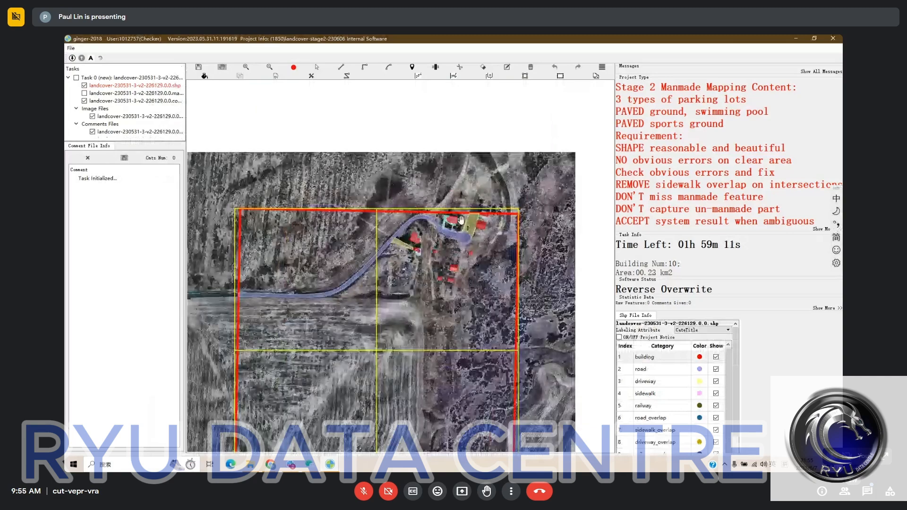
{"action": "scroll", "coordinate": [364, 289], "scroll_direction": "up", "scroll_amount": 3}
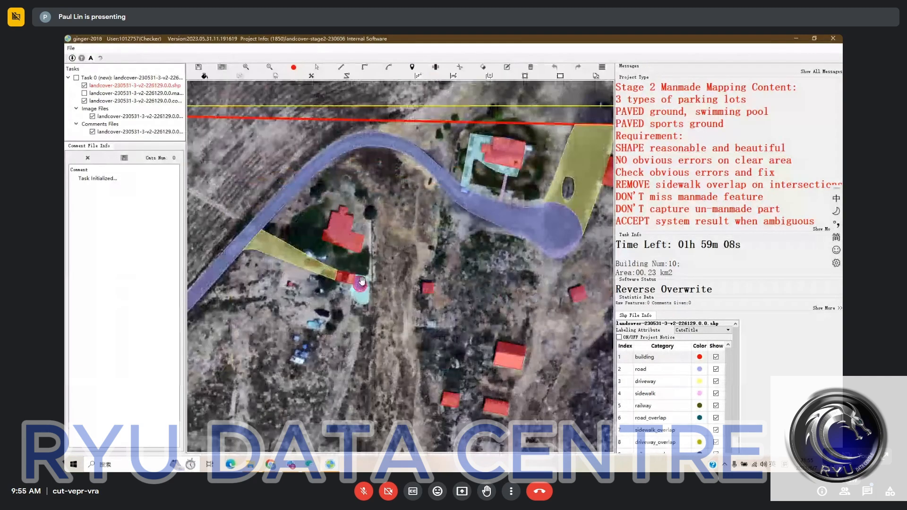
{"action": "left_click_drag", "start_coordinate": [472, 305], "coordinate": [422, 321]}
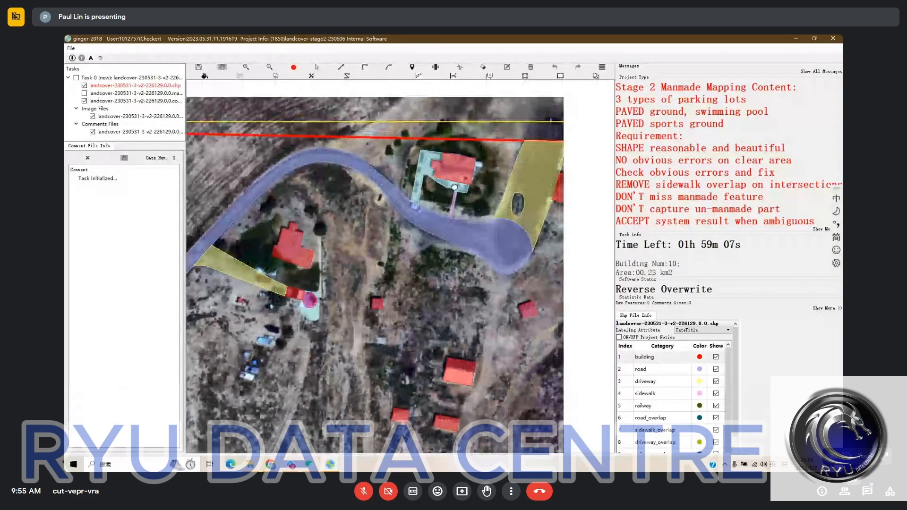
{"action": "left_click_drag", "start_coordinate": [505, 195], "coordinate": [420, 208]}
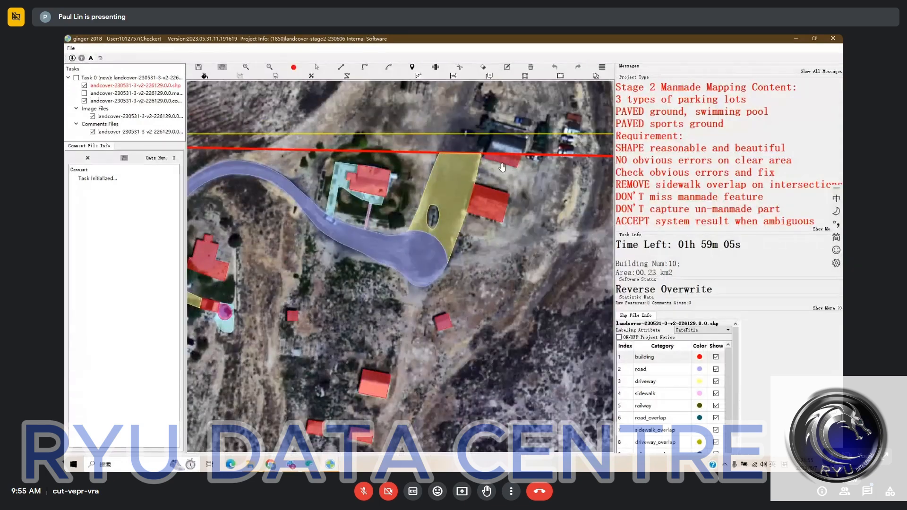
{"action": "scroll", "coordinate": [491, 198], "scroll_direction": "down", "scroll_amount": 2}
{"action": "scroll", "coordinate": [487, 213], "scroll_direction": "down", "scroll_amount": 3}
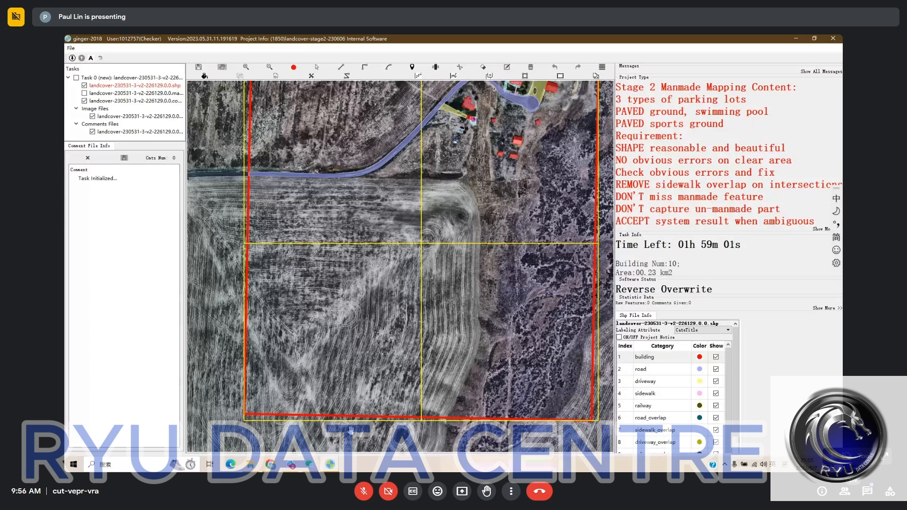
{"action": "key", "text": "ctrl+u"}
{"action": "key", "text": "Return"}
- Go through the open annotation windows and bring up the downloaded task landcover-230531-3-v2-260848
{"action": "left_click", "coordinate": [333, 464]}
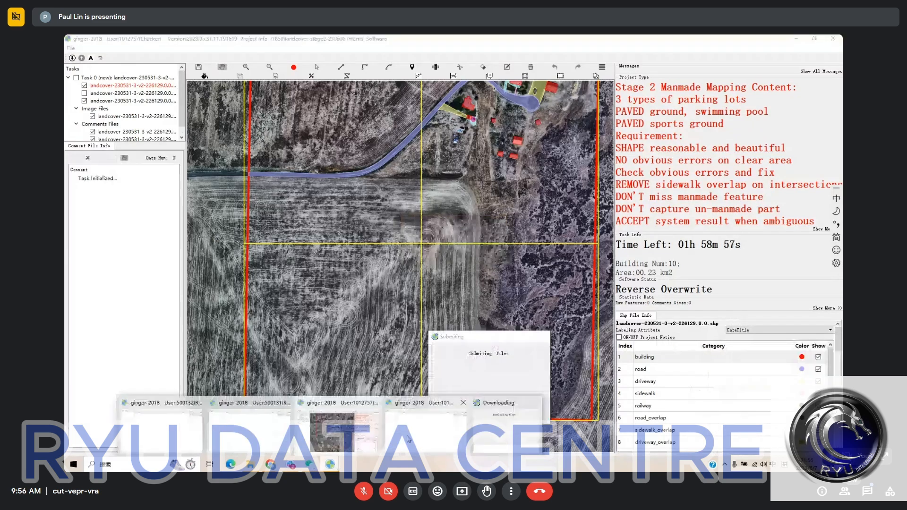
{"action": "left_click", "coordinate": [408, 438]}
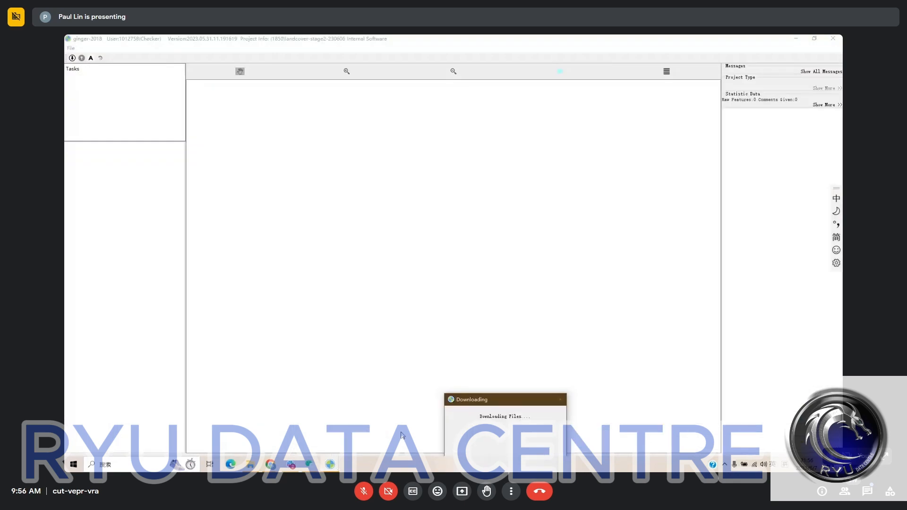
{"action": "left_click", "coordinate": [334, 465]}
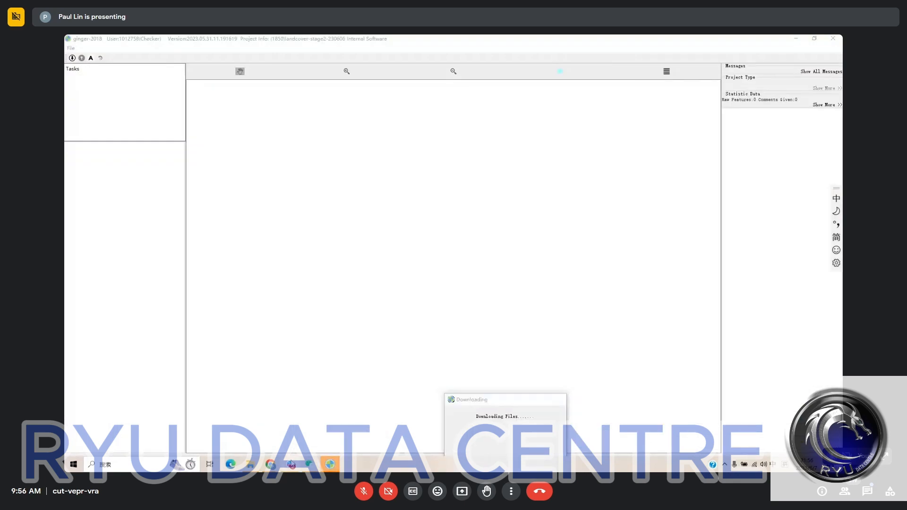
{"action": "left_click", "coordinate": [294, 435]}
{"action": "left_click", "coordinate": [331, 465]}
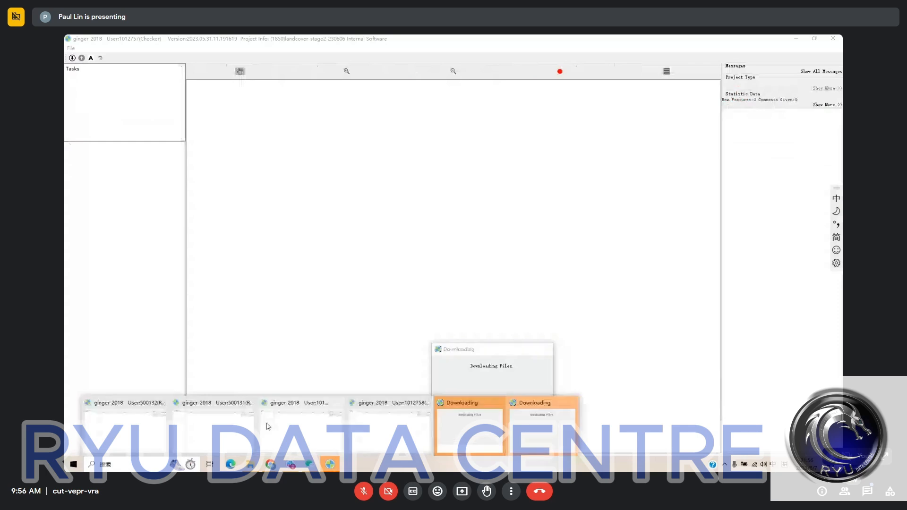
{"action": "left_click", "coordinate": [215, 427]}
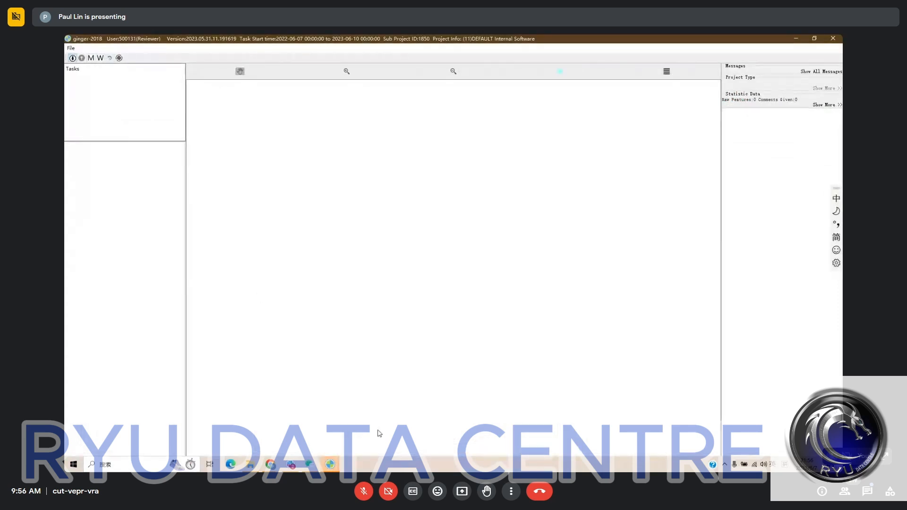
{"action": "mouse_move", "coordinate": [333, 468]}
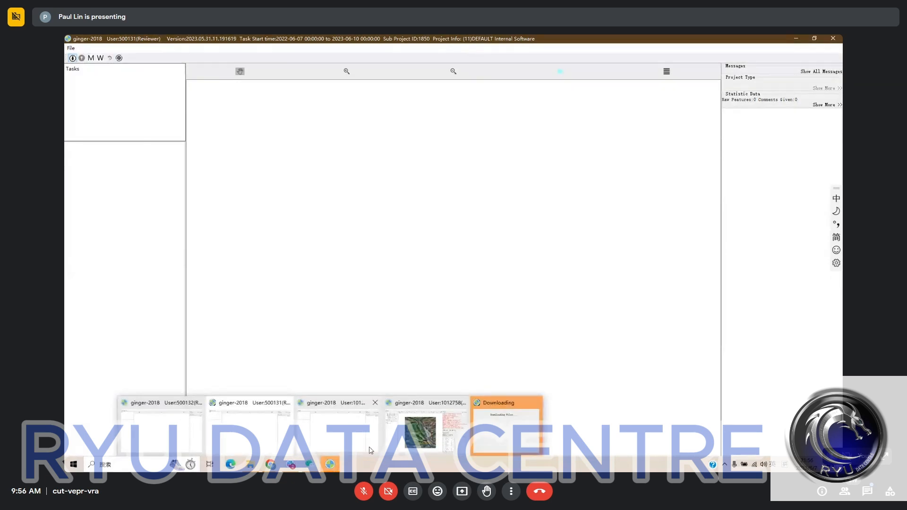
{"action": "left_click", "coordinate": [416, 430]}
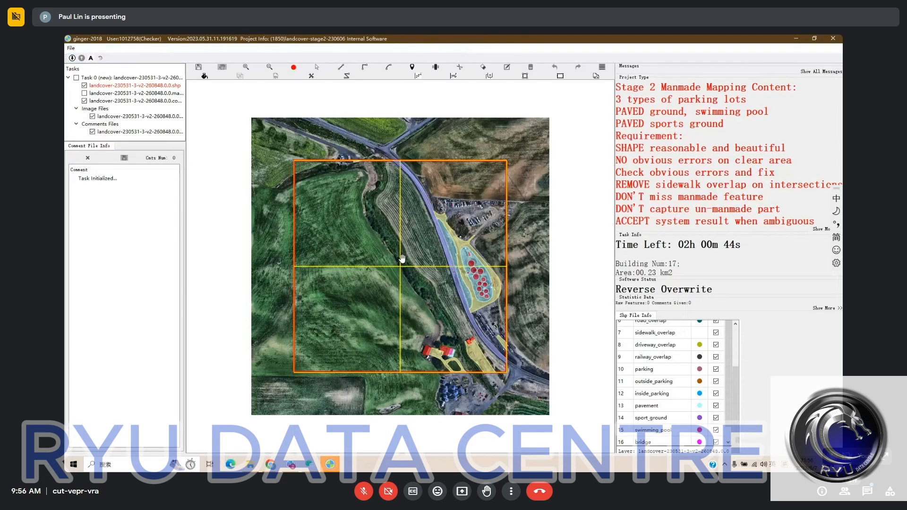
- Compare the pavement, looped driveway and round silos beside the road with the satellite imagery
{"action": "scroll", "coordinate": [402, 258], "scroll_direction": "up", "scroll_amount": 3}
{"action": "key", "text": "space"}
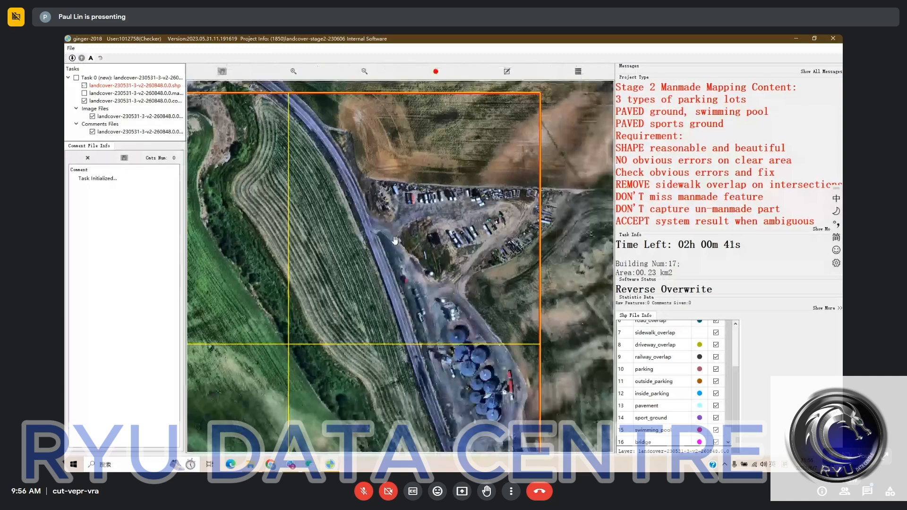
{"action": "key", "text": "space"}
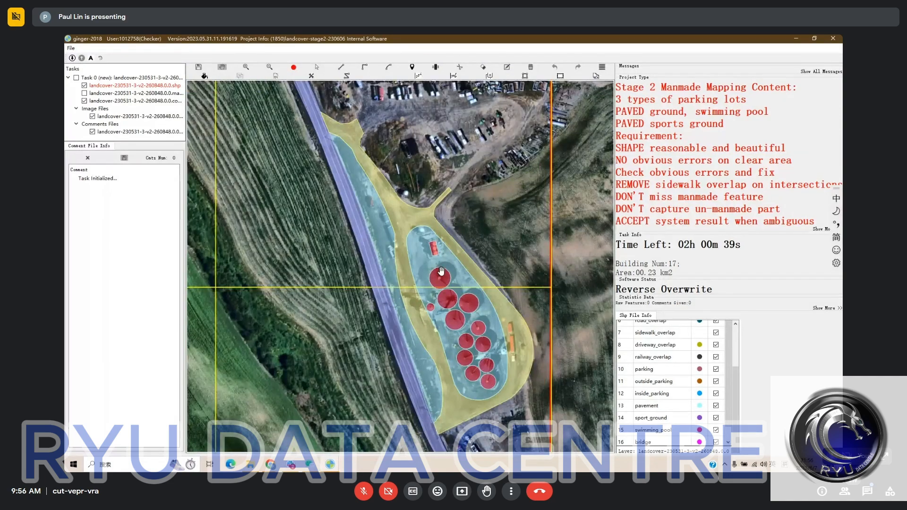
{"action": "key", "text": "space"}
{"action": "key", "text": "space"}
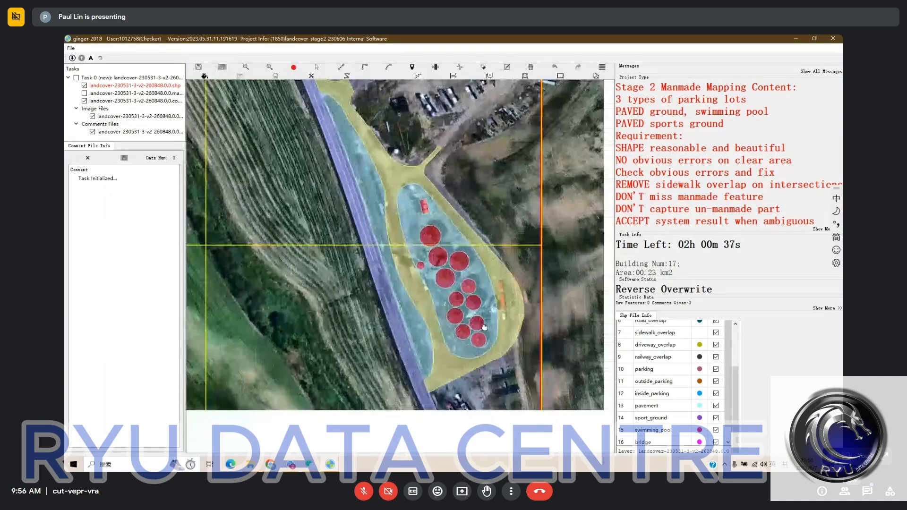
{"action": "key", "text": "space"}
{"action": "key", "text": "space"}
{"action": "left_click_drag", "start_coordinate": [417, 184], "coordinate": [420, 281]}
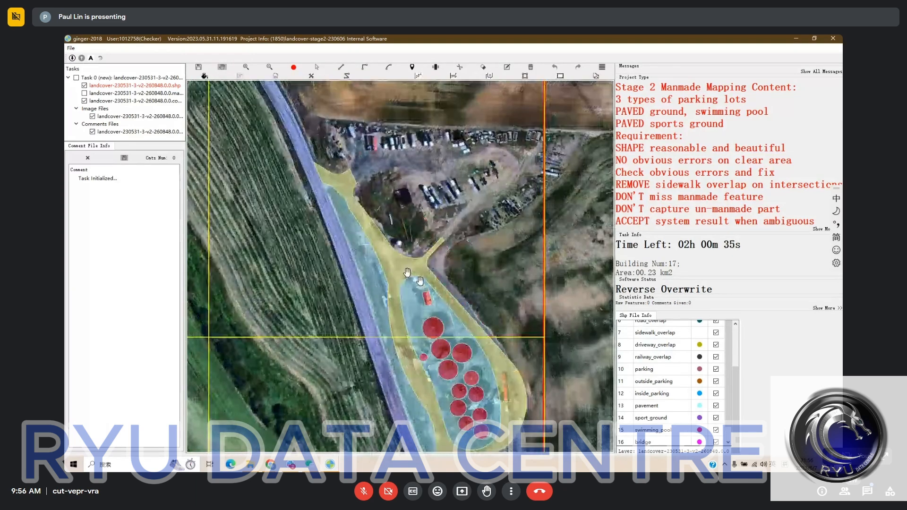
- Examine the vehicle yard north of the silos and its road entrance against the satellite imagery
{"action": "key", "text": "space"}
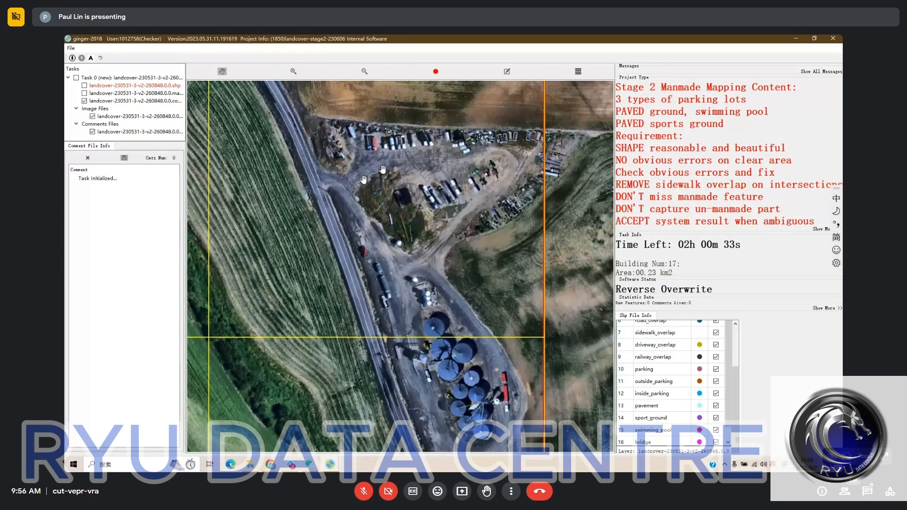
{"action": "key", "text": "space"}
{"action": "key", "text": "space"}
{"action": "key", "text": "space"}
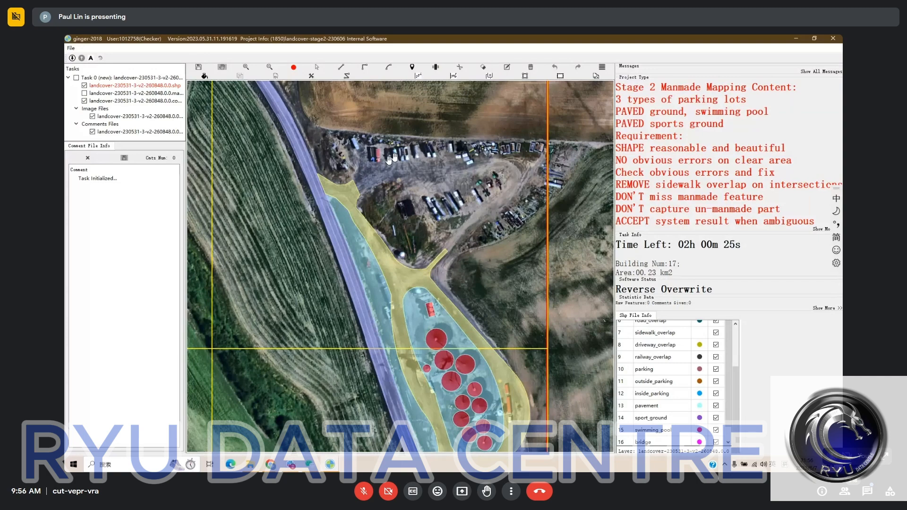
{"action": "left_click_drag", "start_coordinate": [389, 160], "coordinate": [397, 145]}
{"action": "scroll", "coordinate": [460, 333], "scroll_direction": "down", "scroll_amount": 2}
- Compare the southern houses, driveways and the truck yard near the southeast corner with the satellite imagery
{"action": "left_click_drag", "start_coordinate": [477, 411], "coordinate": [467, 137]}
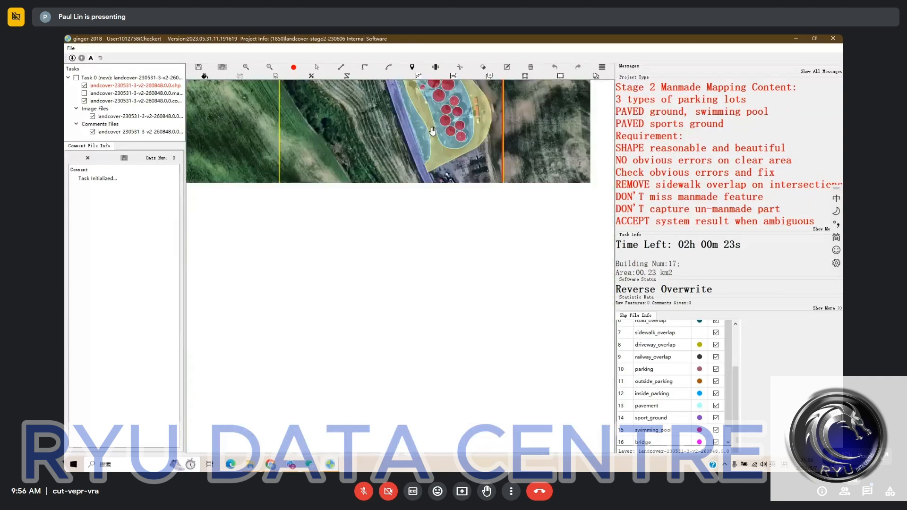
{"action": "scroll", "coordinate": [489, 214], "scroll_direction": "up", "scroll_amount": 1}
{"action": "key", "text": "space"}
{"action": "scroll", "coordinate": [489, 213], "scroll_direction": "up", "scroll_amount": 1}
{"action": "key", "text": "space"}
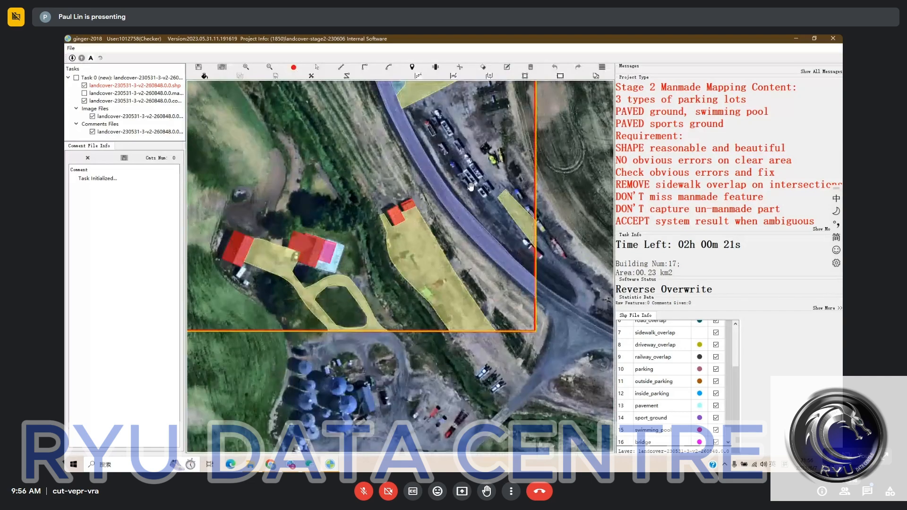
{"action": "left_click_drag", "start_coordinate": [449, 151], "coordinate": [383, 186]}
{"action": "key", "text": "space"}
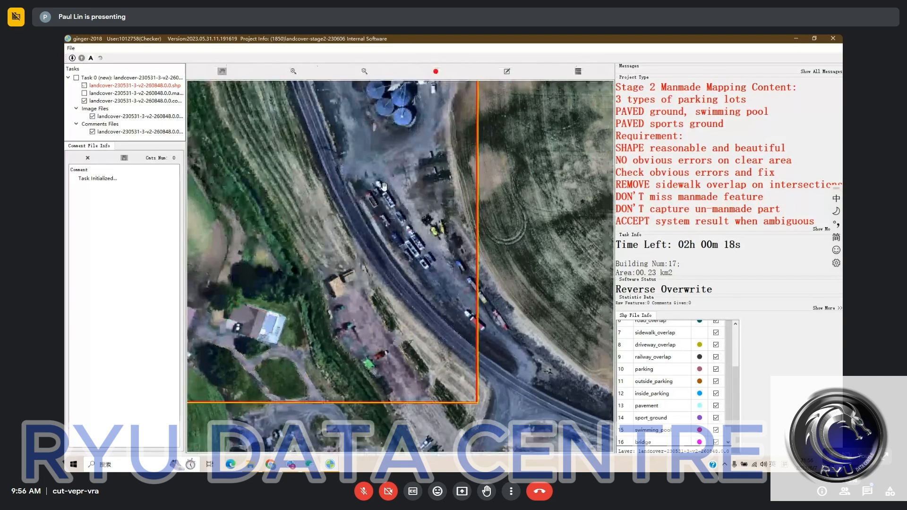
{"action": "key", "text": "space"}
{"action": "scroll", "coordinate": [414, 234], "scroll_direction": "up", "scroll_amount": 1}
{"action": "left_click_drag", "start_coordinate": [413, 234], "coordinate": [403, 222]}
- Check the unmapped truck yard between the road and the eastern boundary, and start filling it with the fill tool
{"action": "key", "text": "space"}
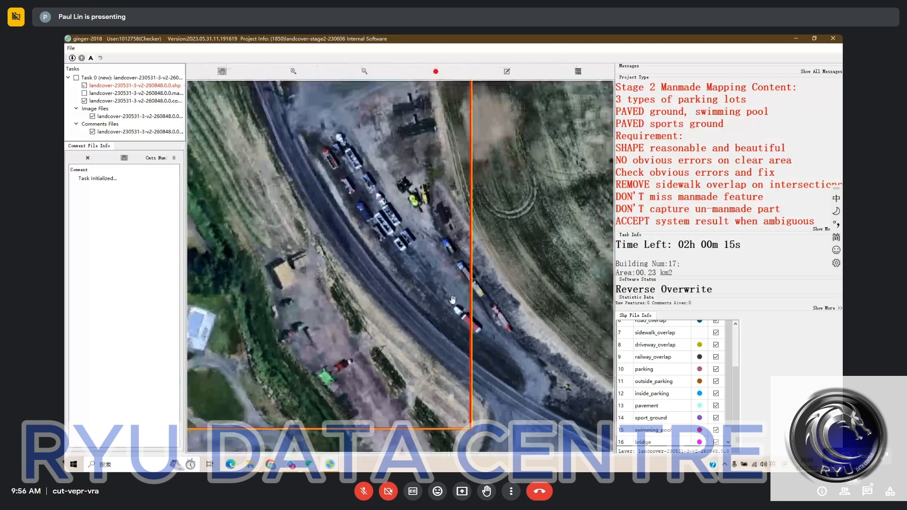
{"action": "key", "text": "space"}
{"action": "left_click", "coordinate": [205, 76]}
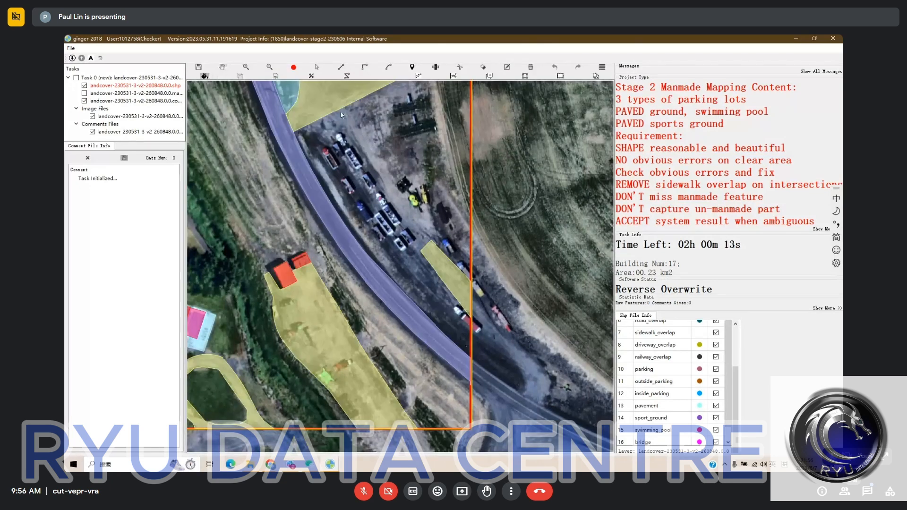
{"action": "left_click", "coordinate": [404, 223]}
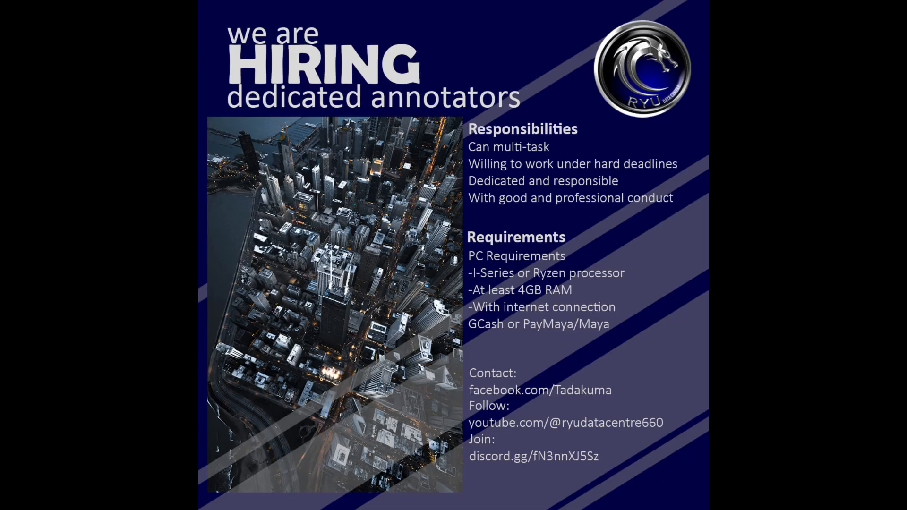